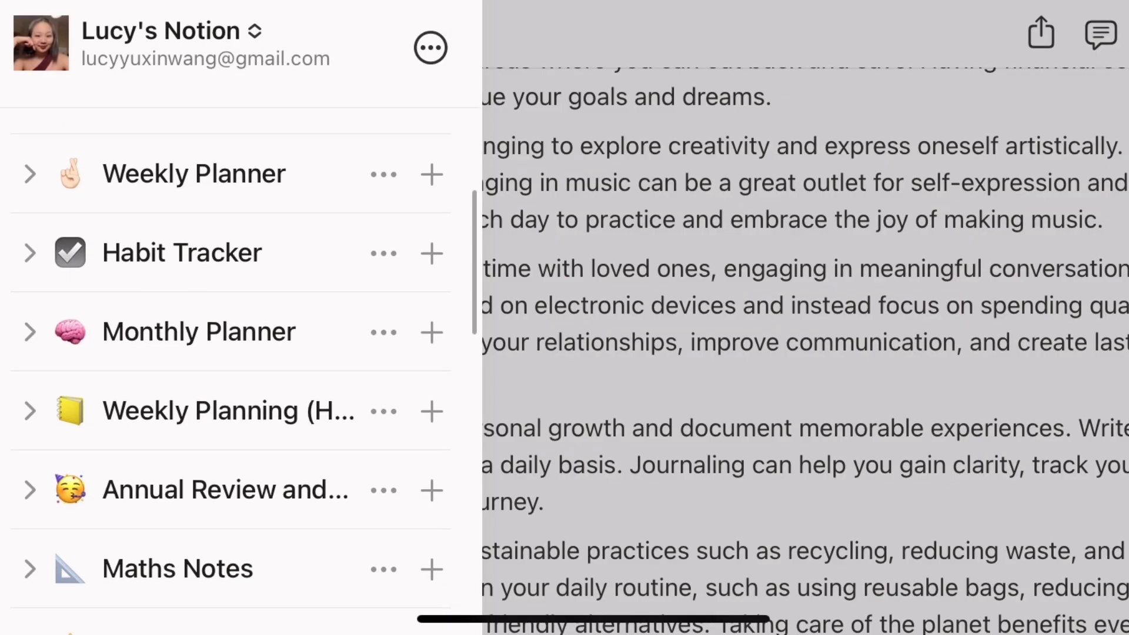
Expand Weekly Planning, open Week 1 and scroll through its completed daily checklists.
click(194, 166)
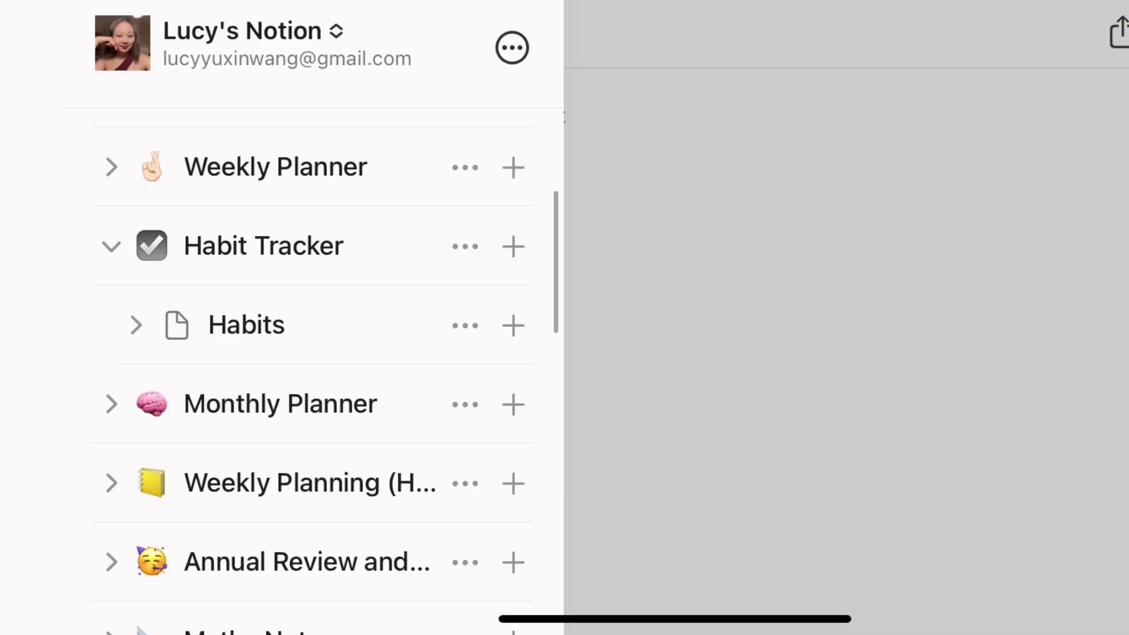
scroll(244, 376, down, 2)
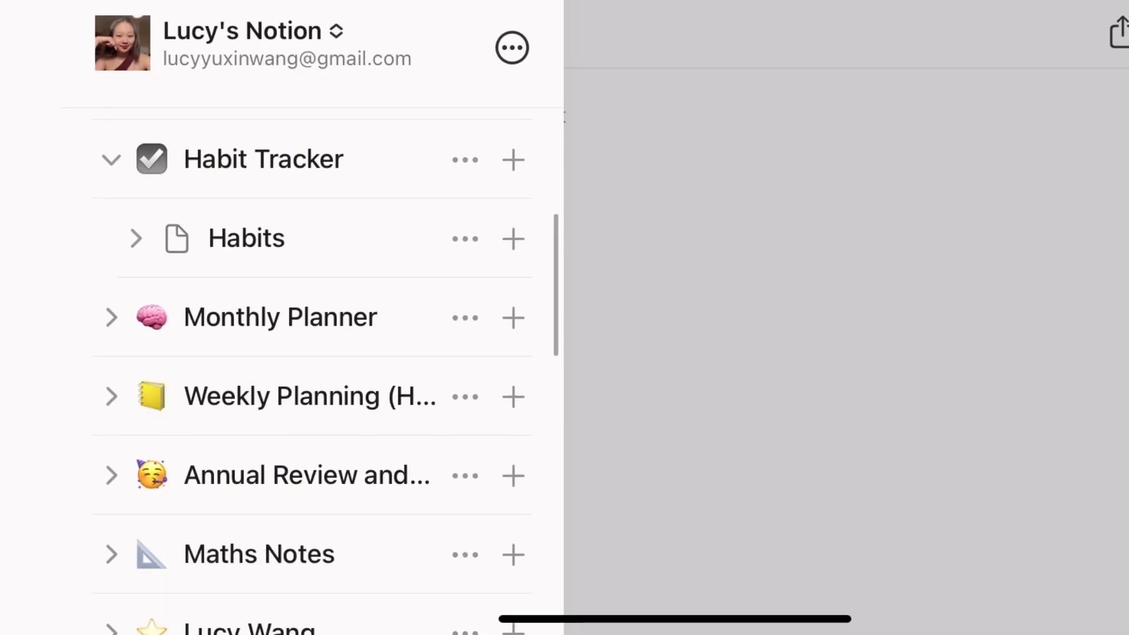
click(111, 397)
scroll(294, 377, down, 1)
click(249, 390)
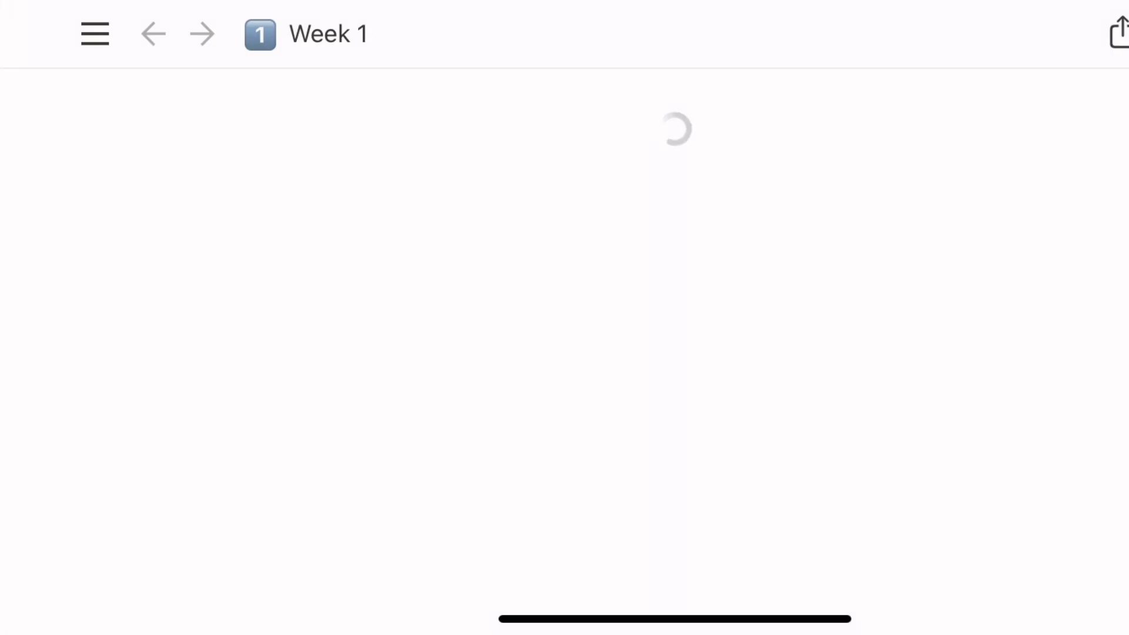
scroll(565, 353, down, 8)
scroll(565, 353, down, 7)
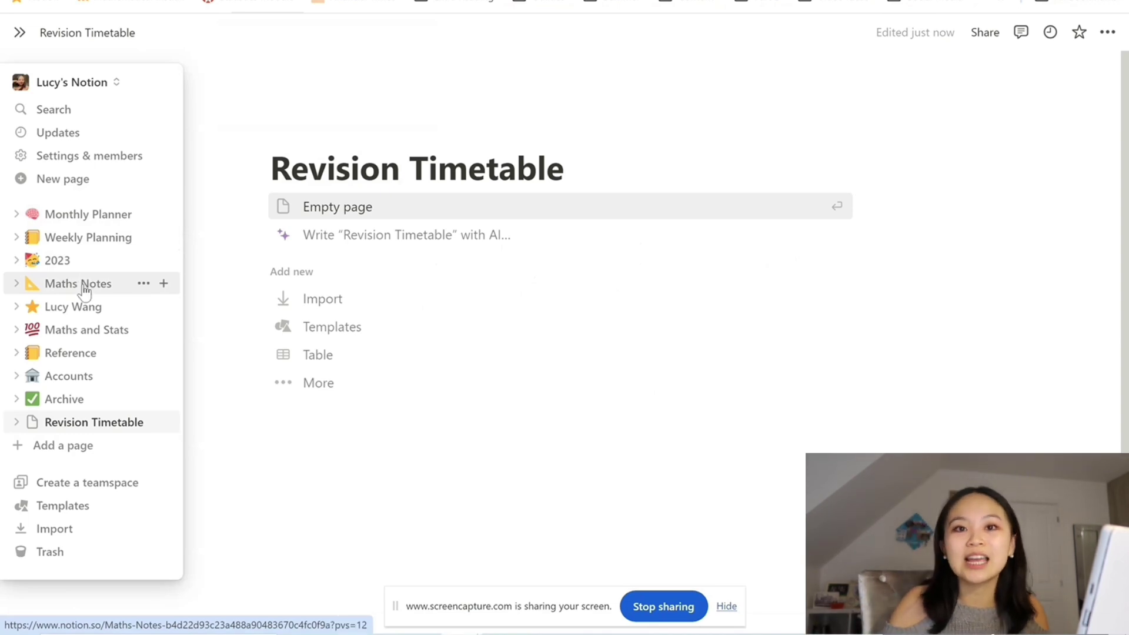
Retitle the Maths and Stats page 'Exam Revision (Part A)', then go to the Monthly Planner.
click(79, 335)
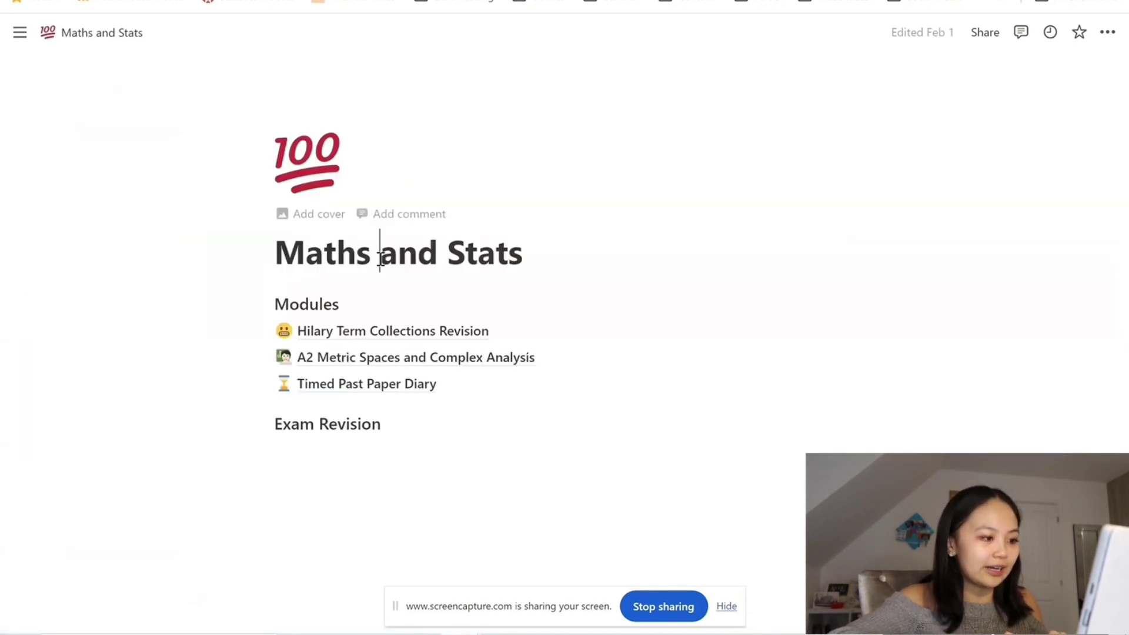
triple_click(290, 265)
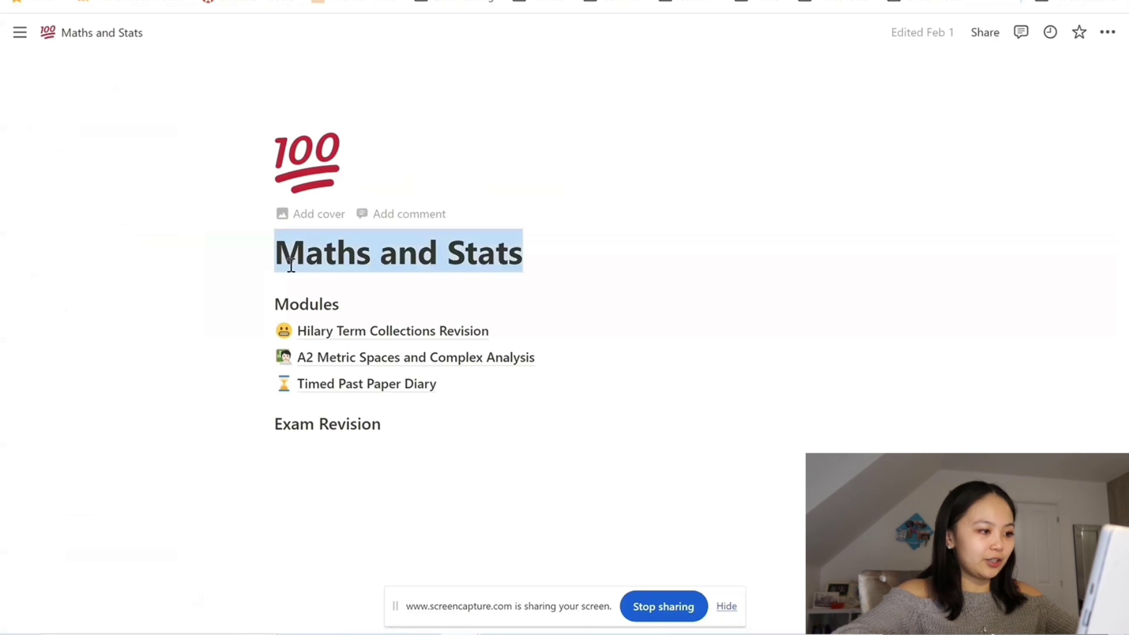
text(Exam)
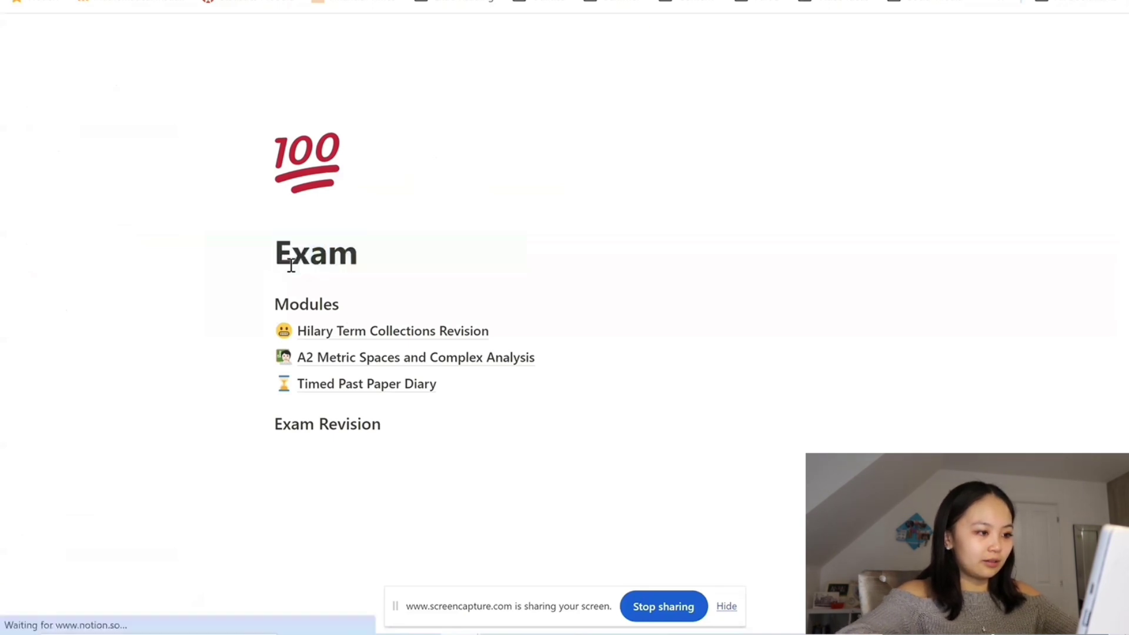
text( Revision)
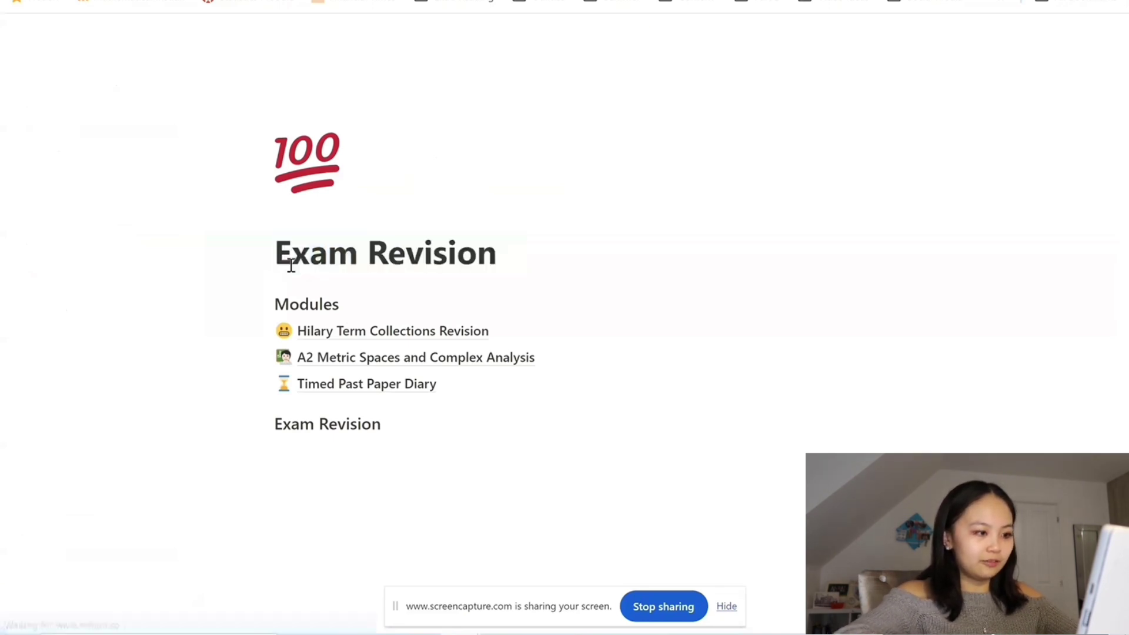
text( (Part)
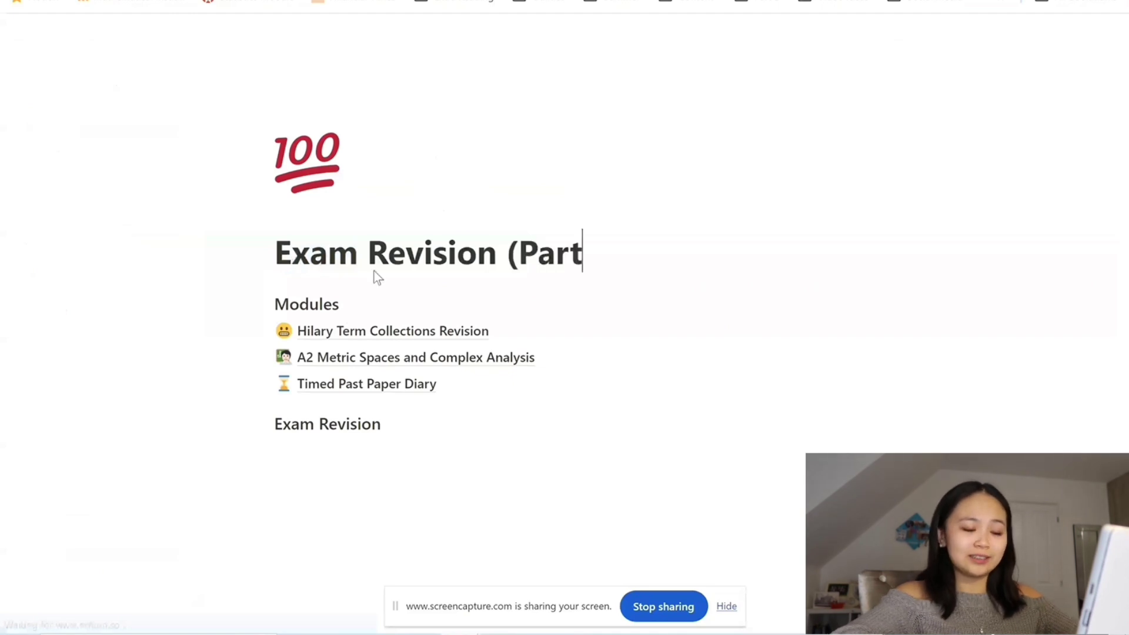
text( A))
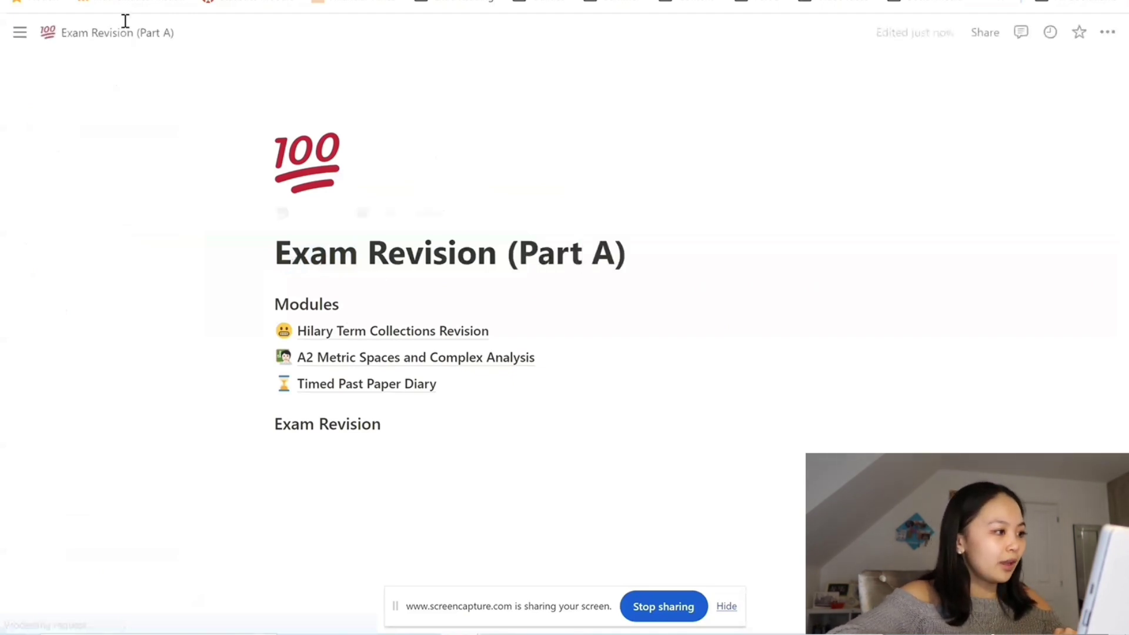
mouse_move(19, 32)
click(97, 214)
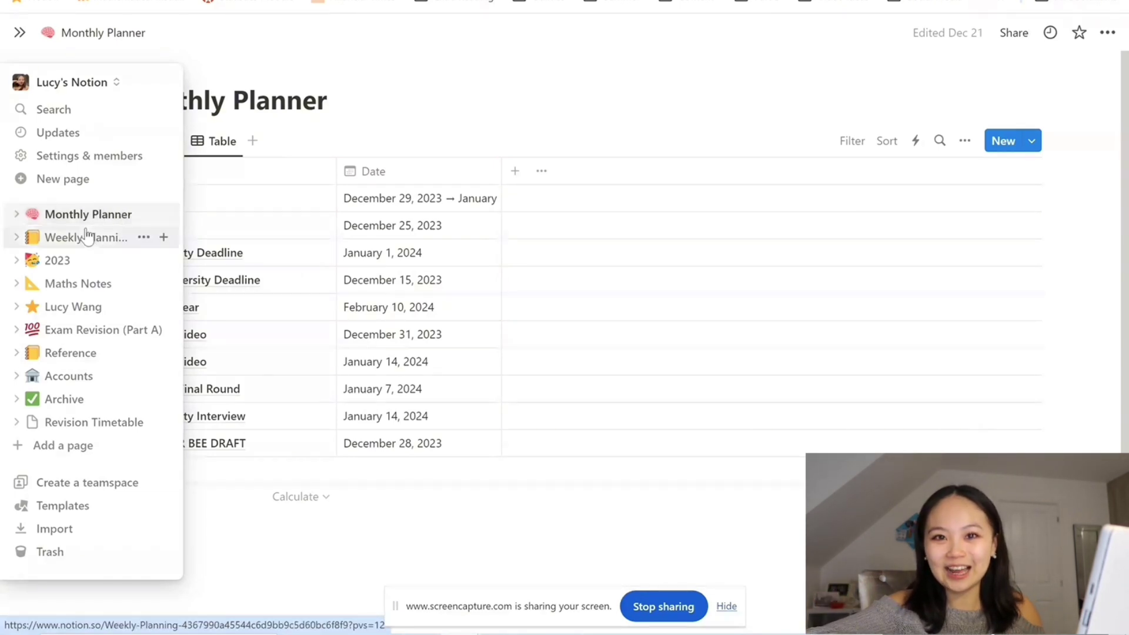
Append ' (Hilary Term 2023)' to the Weekly Planning page title.
click(89, 237)
click(301, 251)
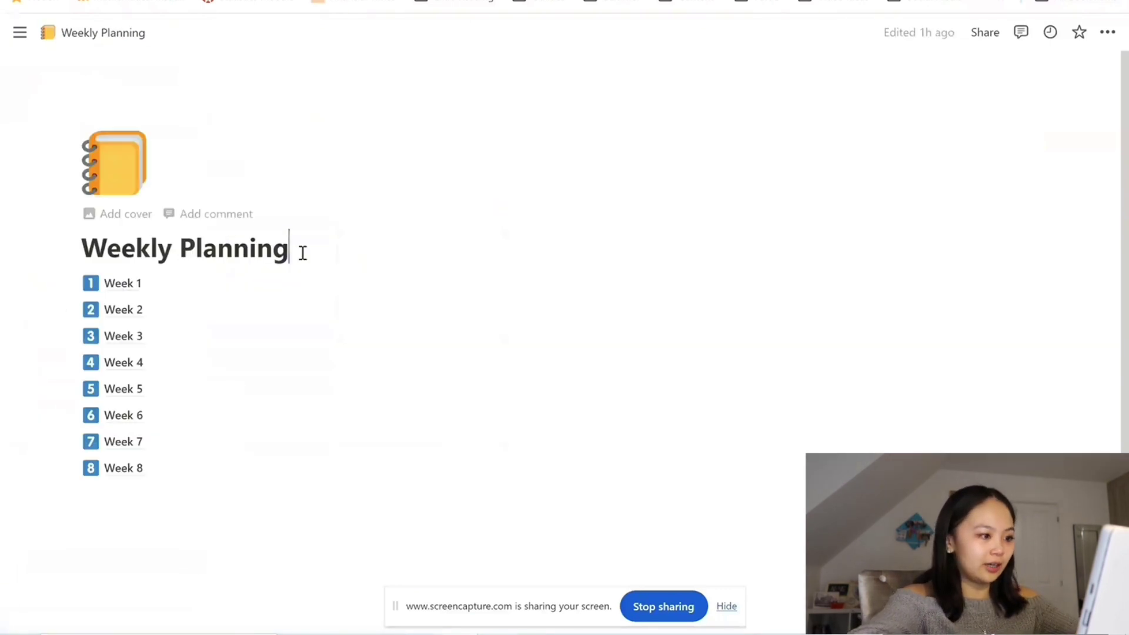
text((Hilary Term)
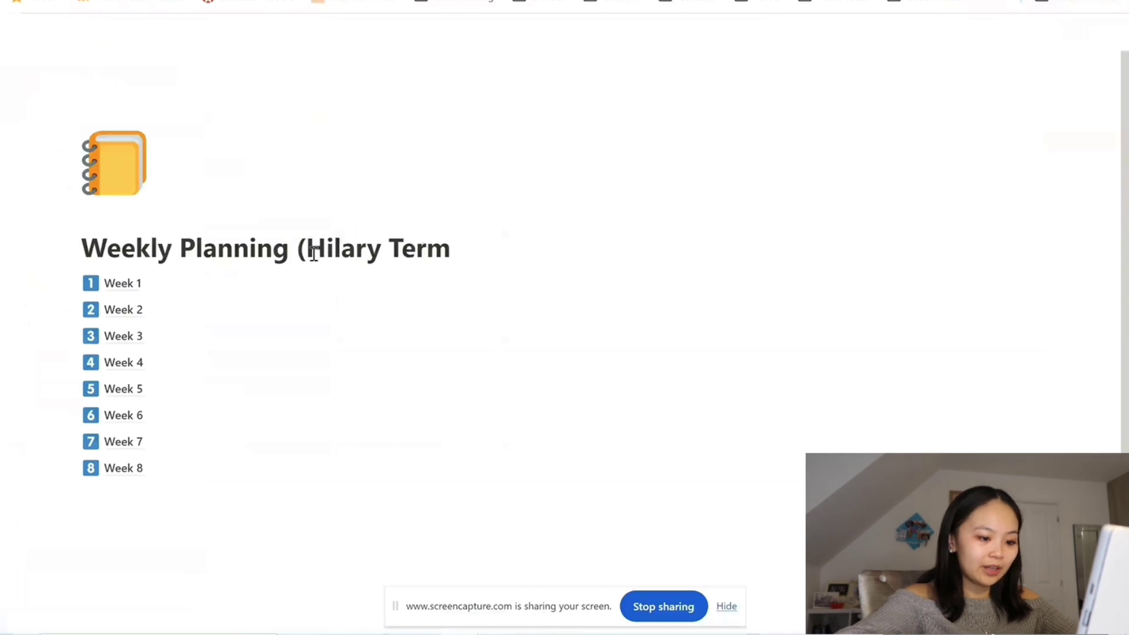
text( 2023))
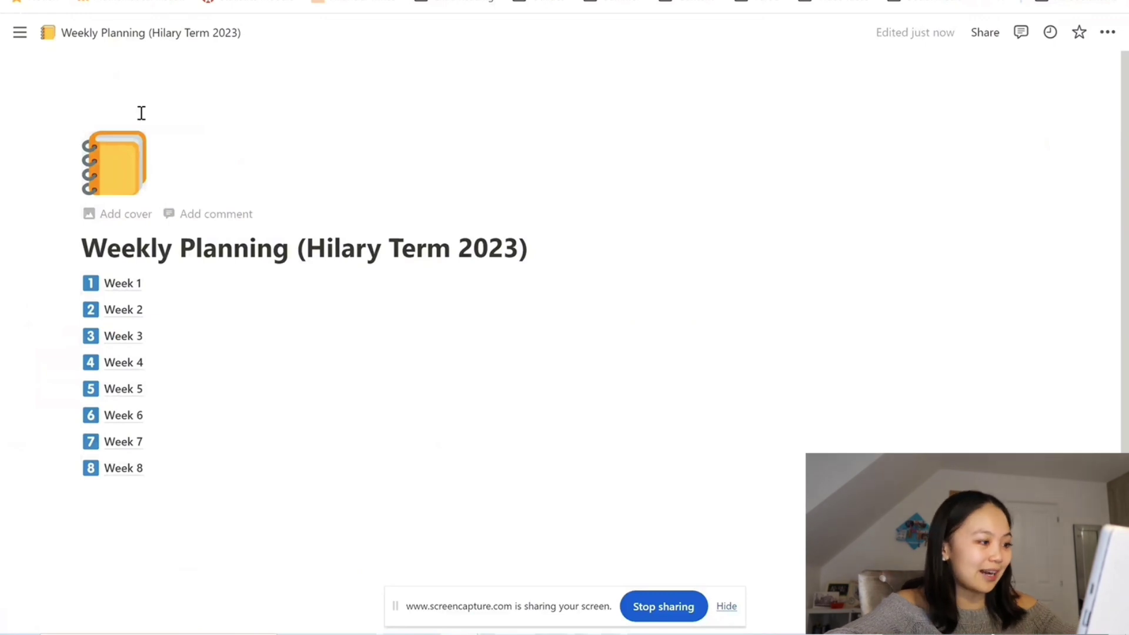
Set the Unsplash 'to do list' photo of a laptop and phone as the page cover.
click(125, 214)
click(1047, 219)
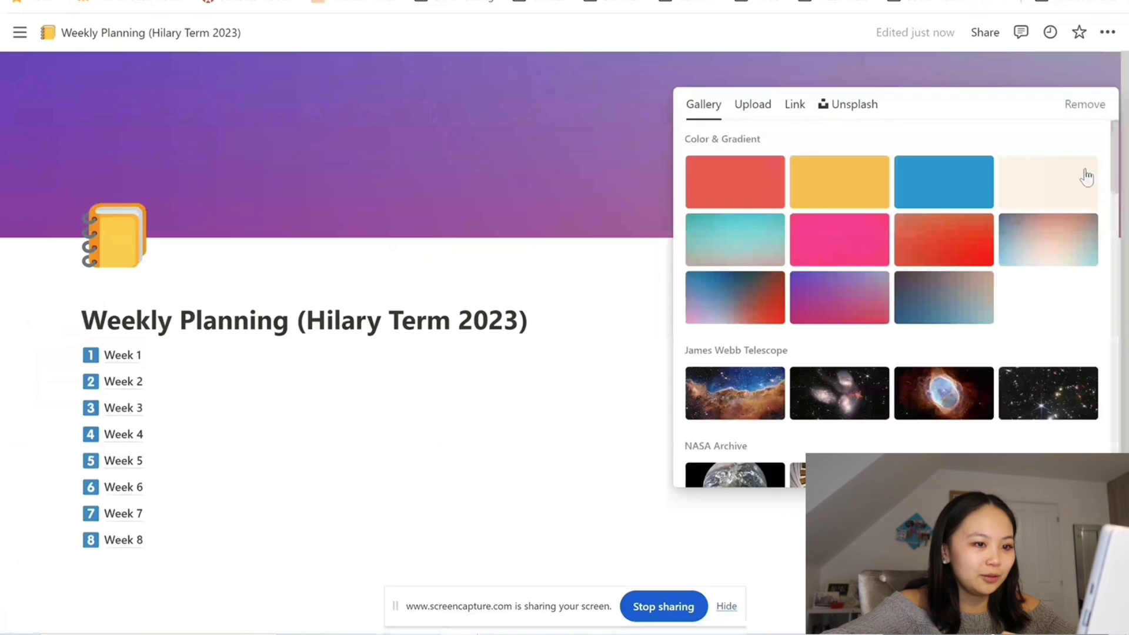
click(1051, 182)
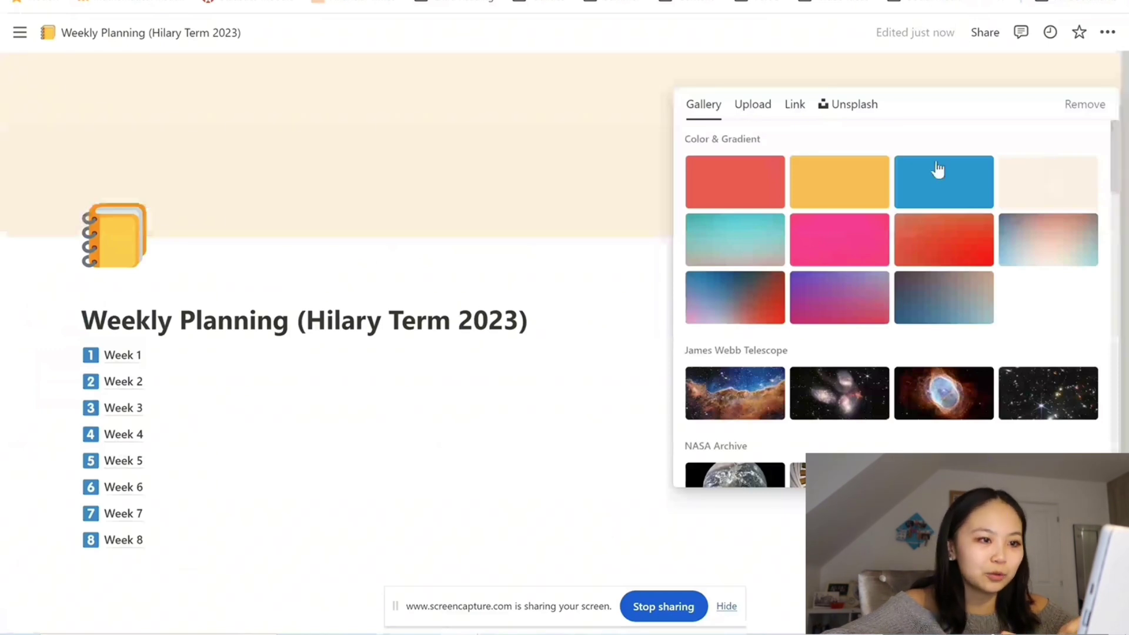
click(856, 106)
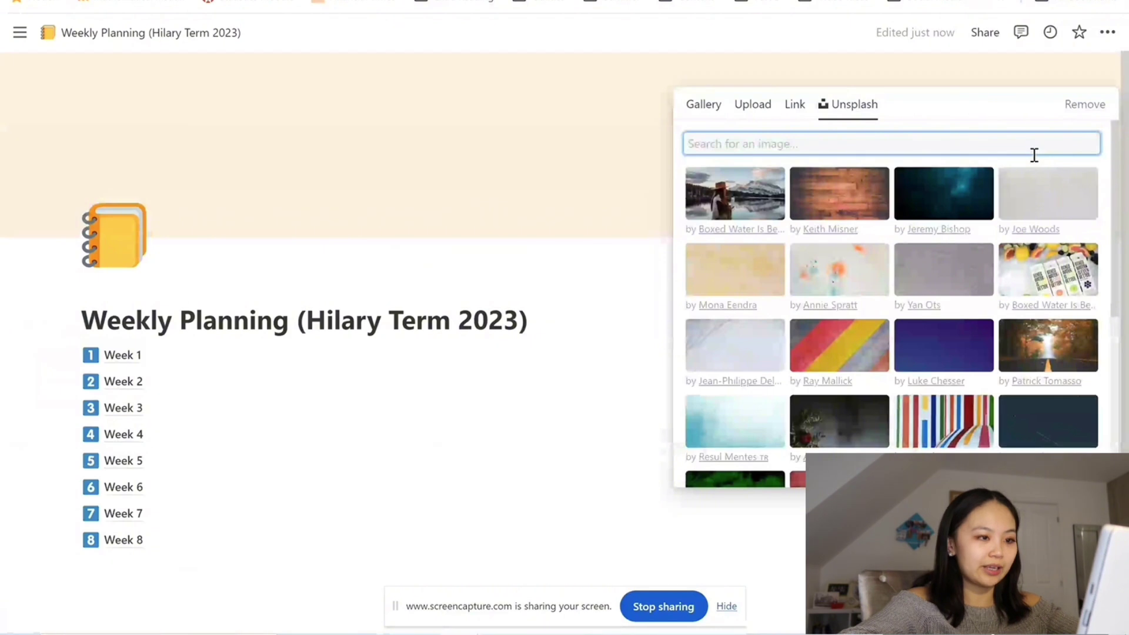
text(to do list)
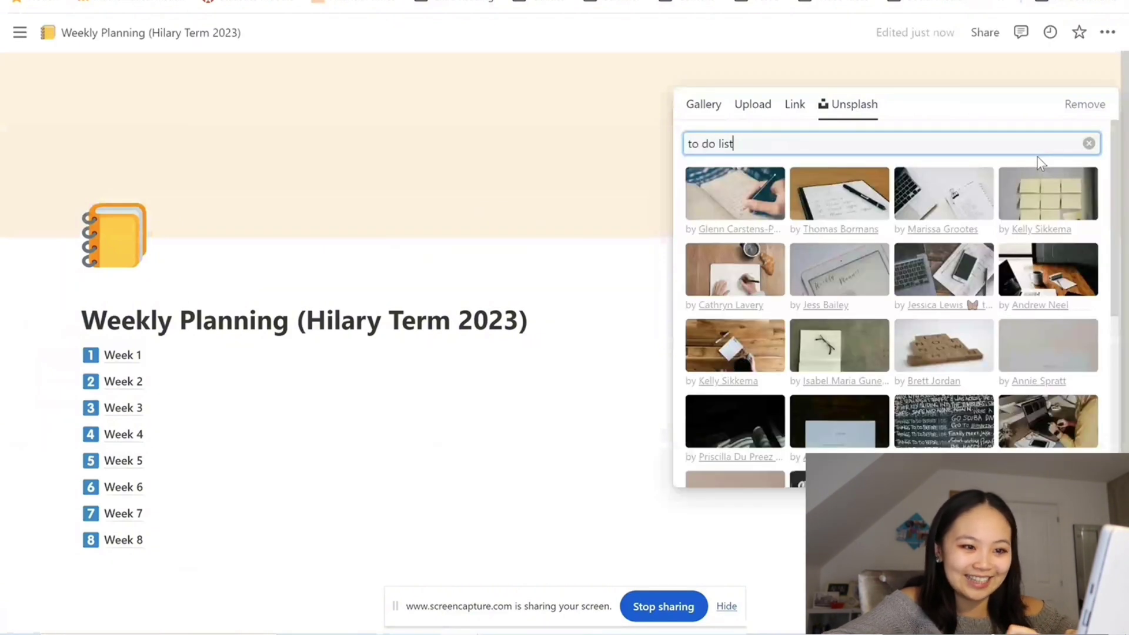
click(956, 285)
click(307, 441)
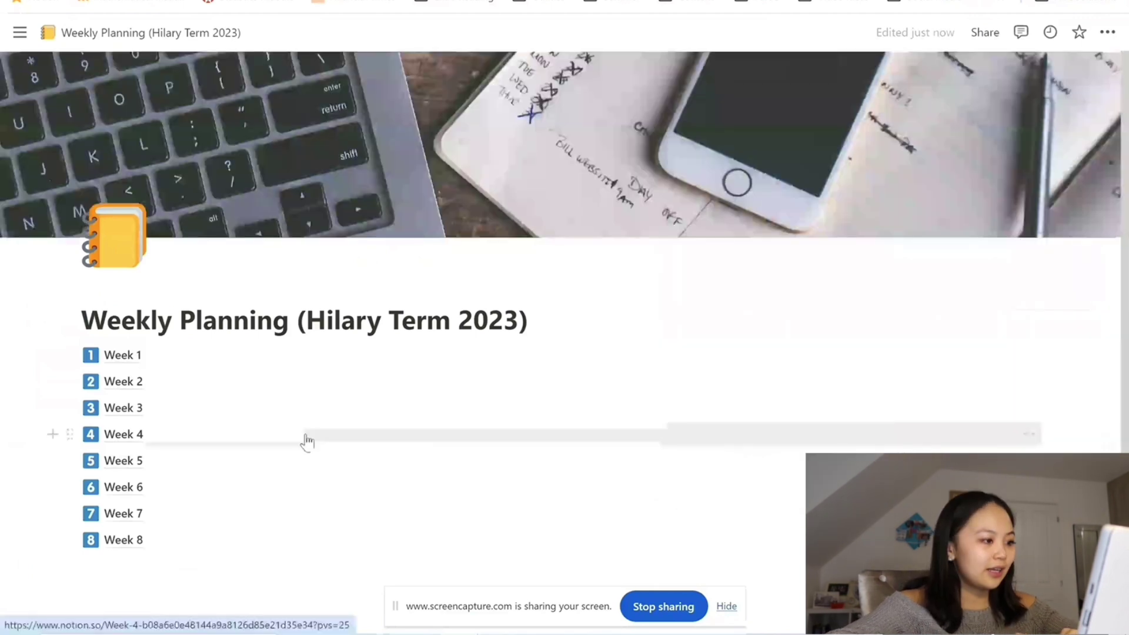
Open the Week 1 page and scroll down to its last day.
mouse_move(122, 360)
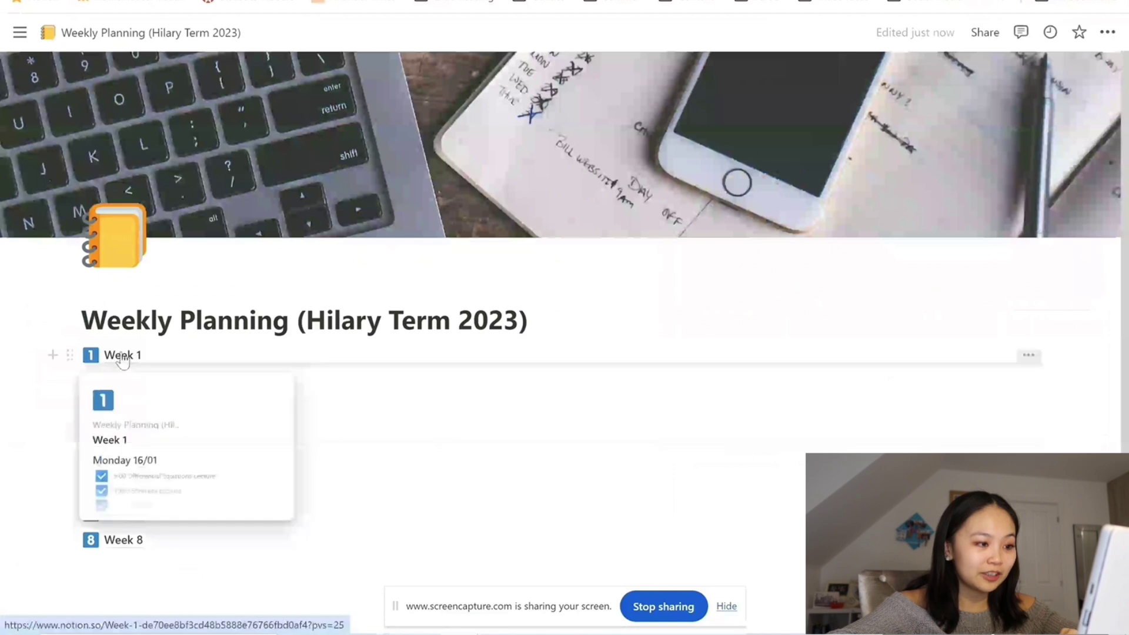
click(123, 356)
drag(1125, 61, 1125, 497)
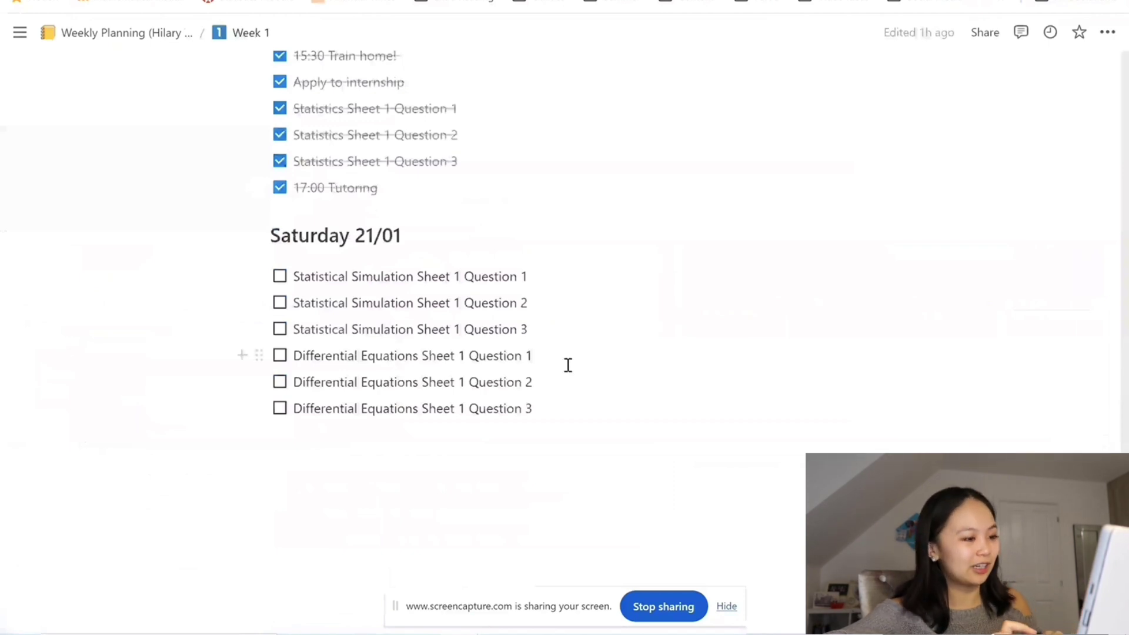
Duplicate the Saturday section, rename its heading to Sunday and delete the copied tasks.
drag(547, 412, 346, 298)
click(565, 492)
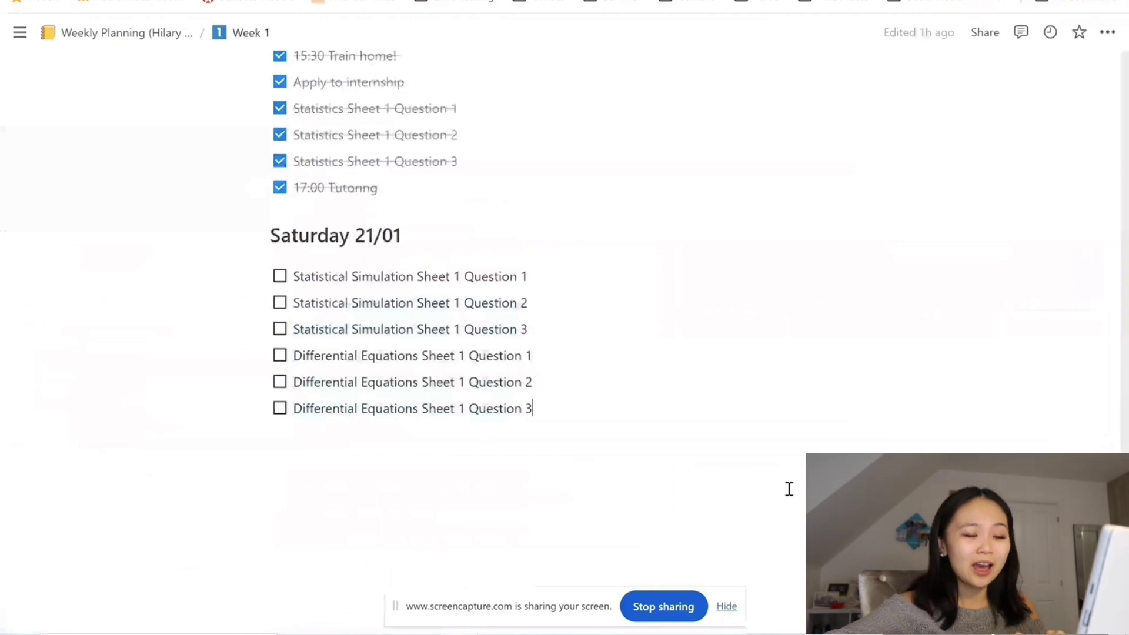
scroll(1116, 244, up, 10)
scroll(1116, 244, up, 10)
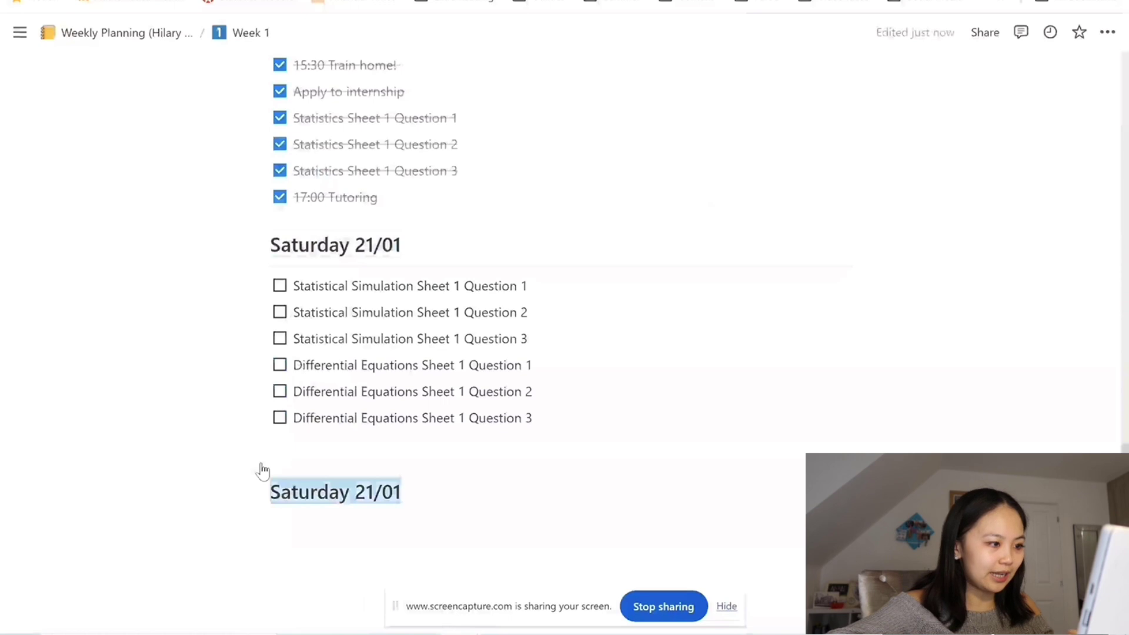
key(BackSpace)
drag(305, 462, 281, 236)
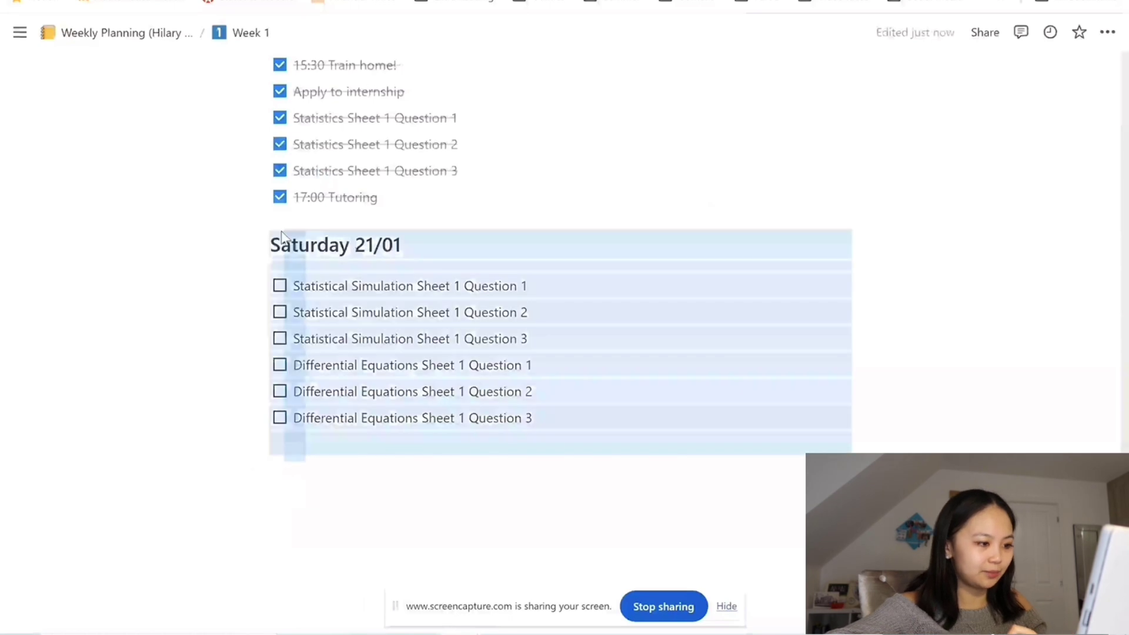
click(377, 463)
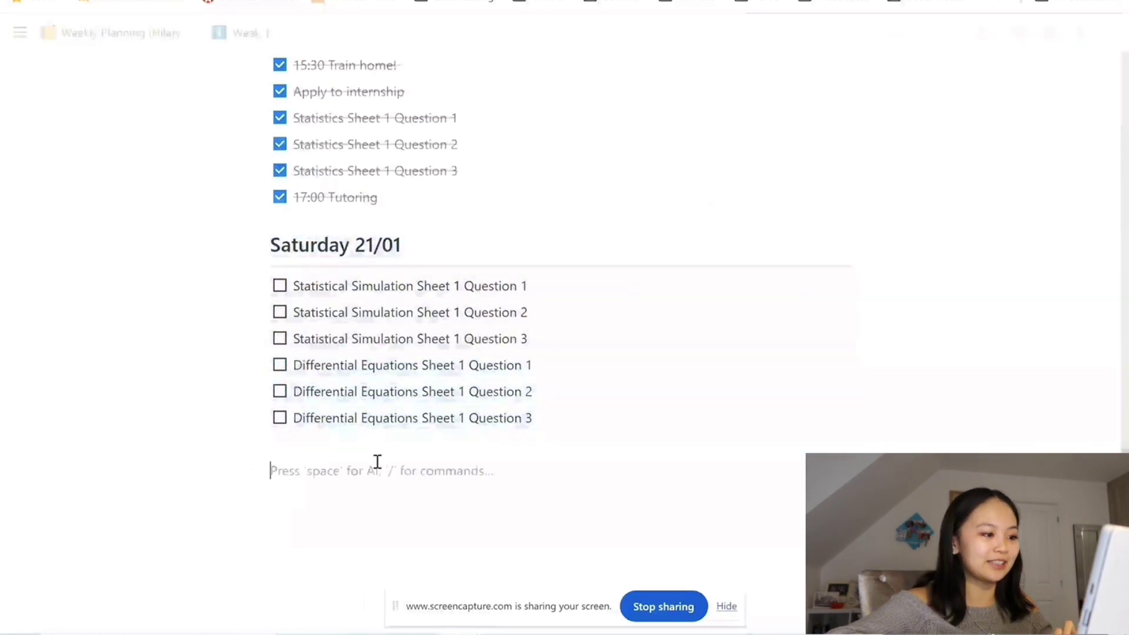
text(Saturday 21/01 Statistical Simulation Sheet 1 Question 1 Statistical Simulation Sheet 1 Question 2 Statistical Simulation Sheet 1 Question 3 Differential Equations Sheet 1 Question 1 Differential Equations Sheet 1 Question 2 Differential Equations Sheet 1 Question 3)
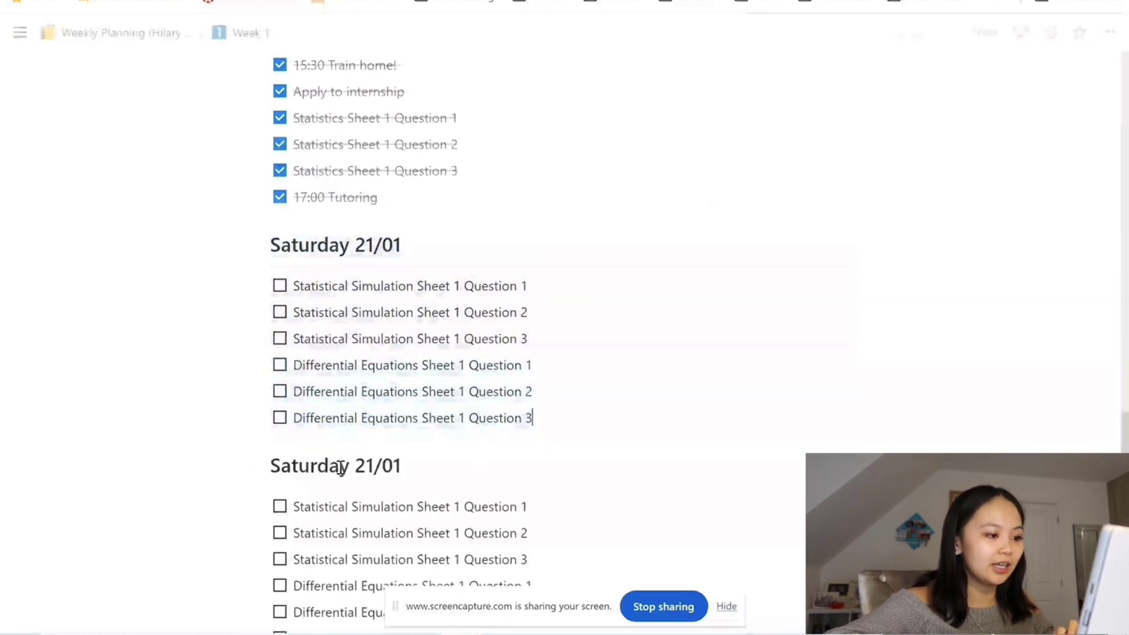
double_click(341, 466)
text(Sunday)
scroll(283, 435, down, 4)
drag(282, 435, 244, 263)
key(BackSpace)
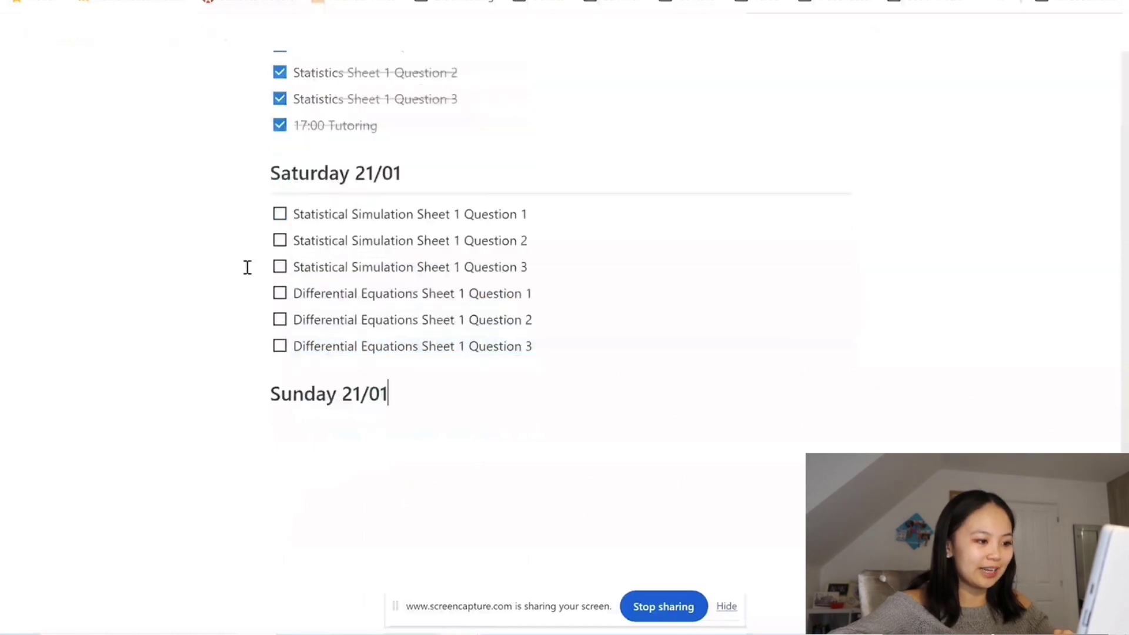
key(Left)
key(Left)
key(Left)
key(Left)
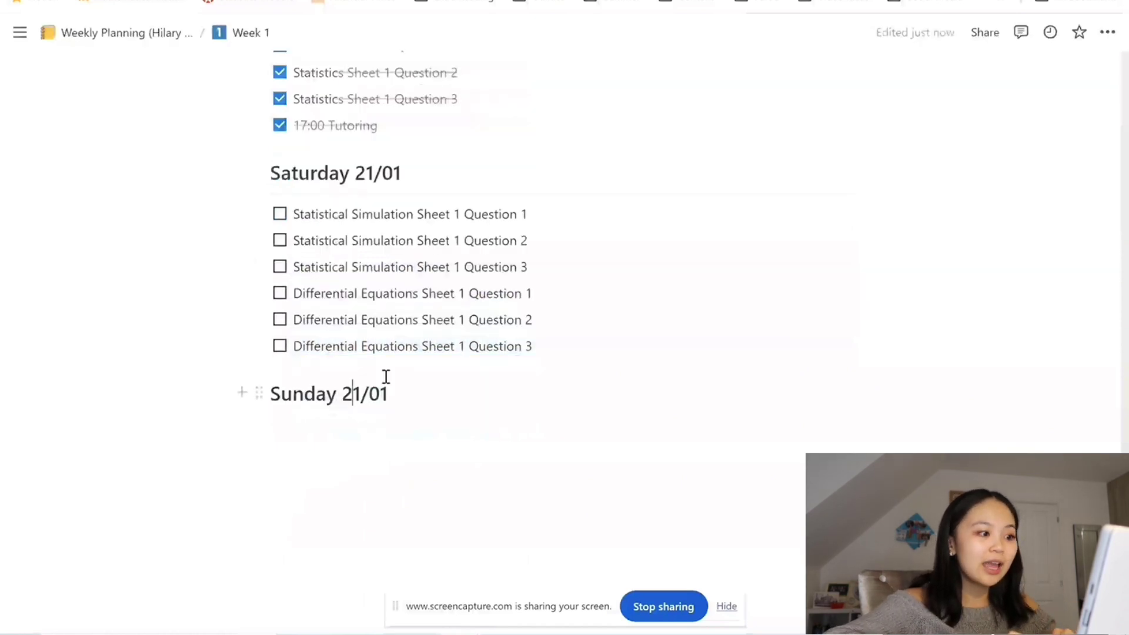
Add a 'Train back to Oxford' to-do under Sunday 22/01 and tick it off.
click(242, 393)
scroll(531, 303, down, 3)
scroll(527, 329, down, 3)
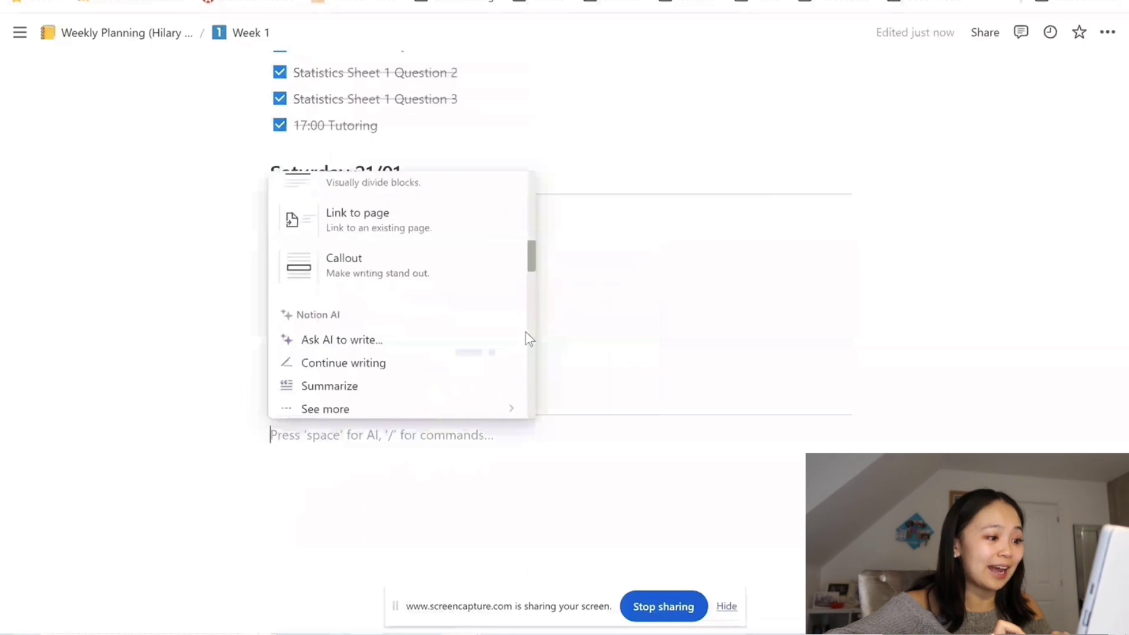
scroll(527, 339, down, 3)
scroll(528, 353, up, 10)
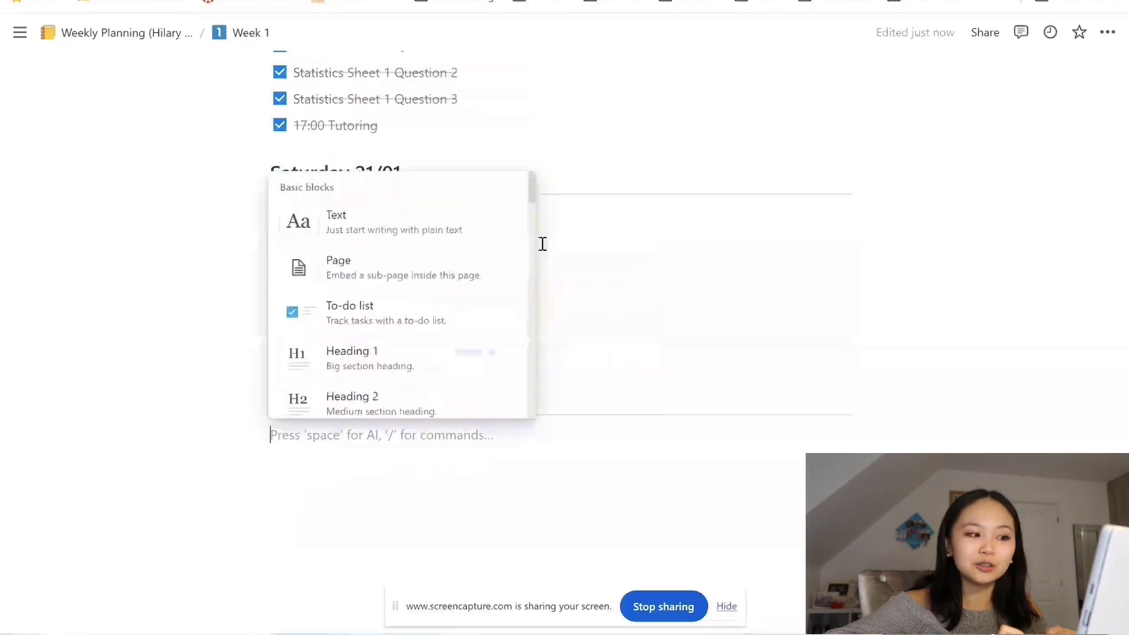
click(414, 315)
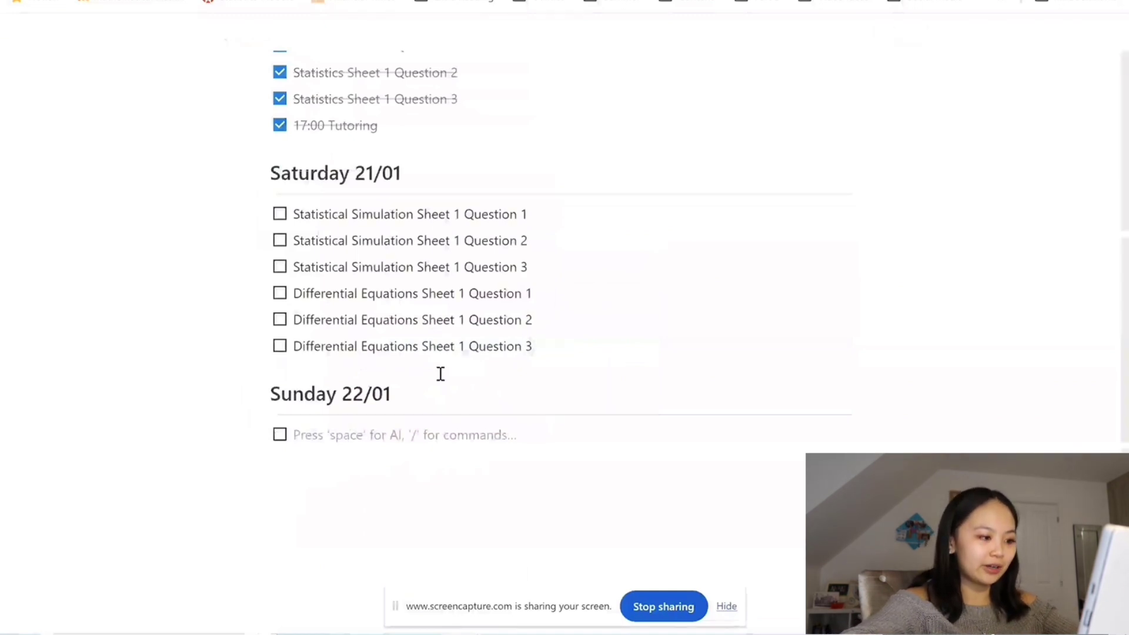
text(Train back to Oxford)
key(Return)
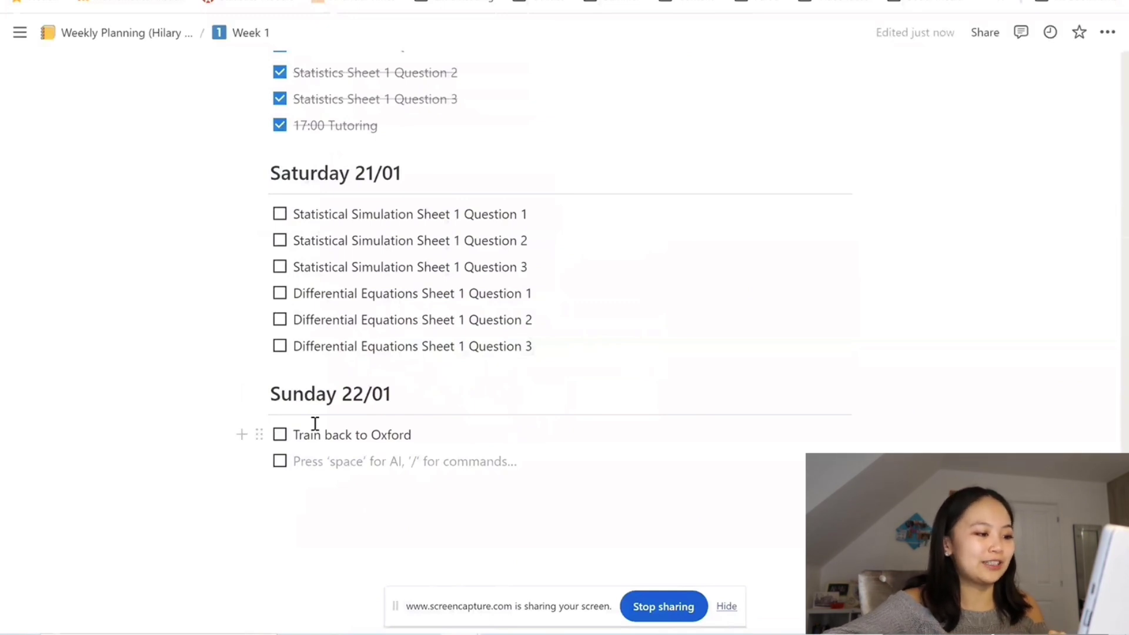
click(280, 435)
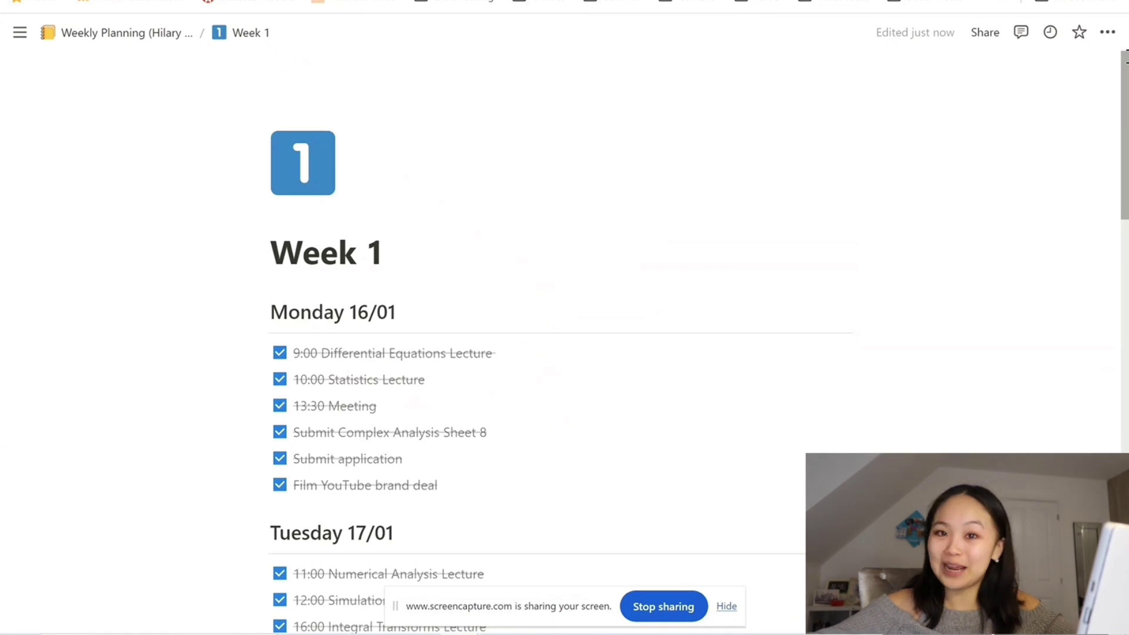
Create a new blank page from the sidebar.
mouse_move(27, 46)
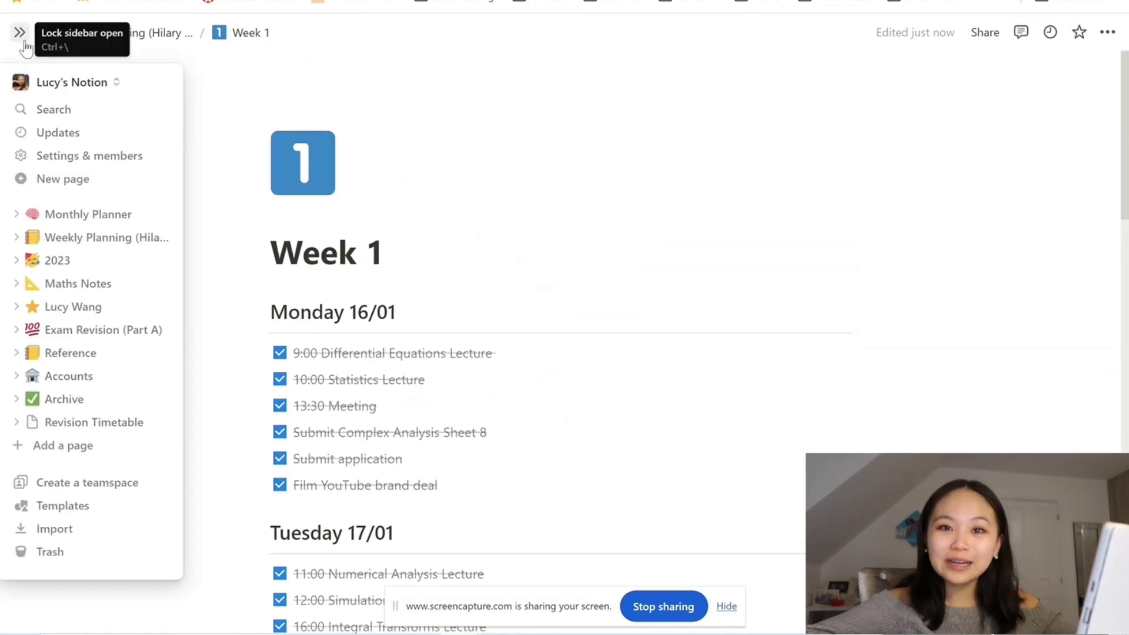
click(63, 179)
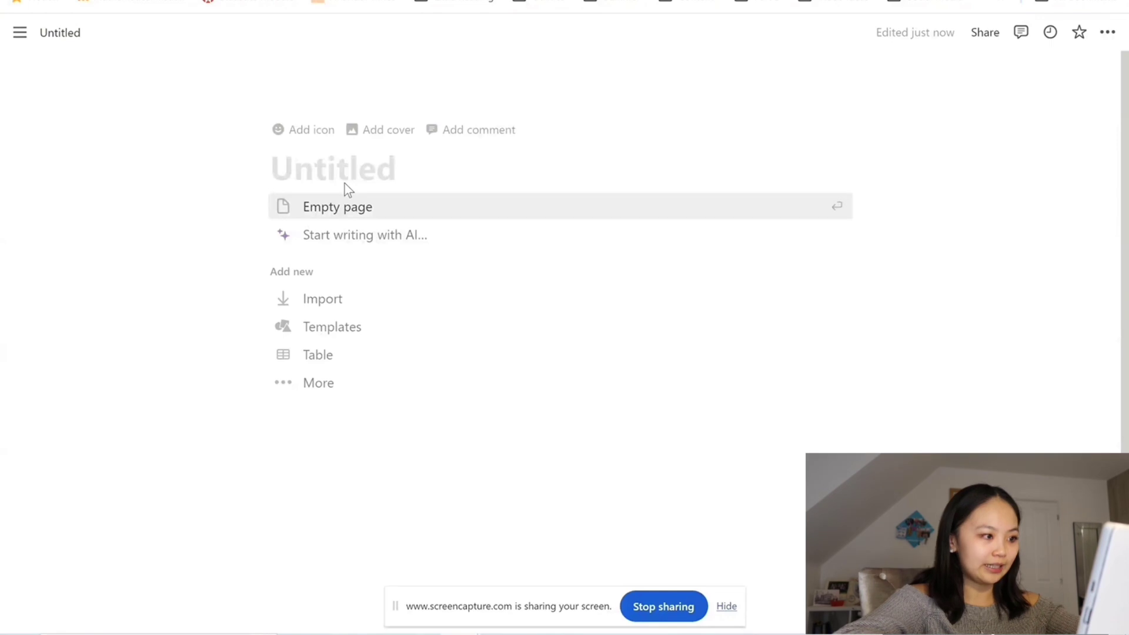
Type '2024' as the page title and choose the praying-hands emoji as its icon.
text(2024)
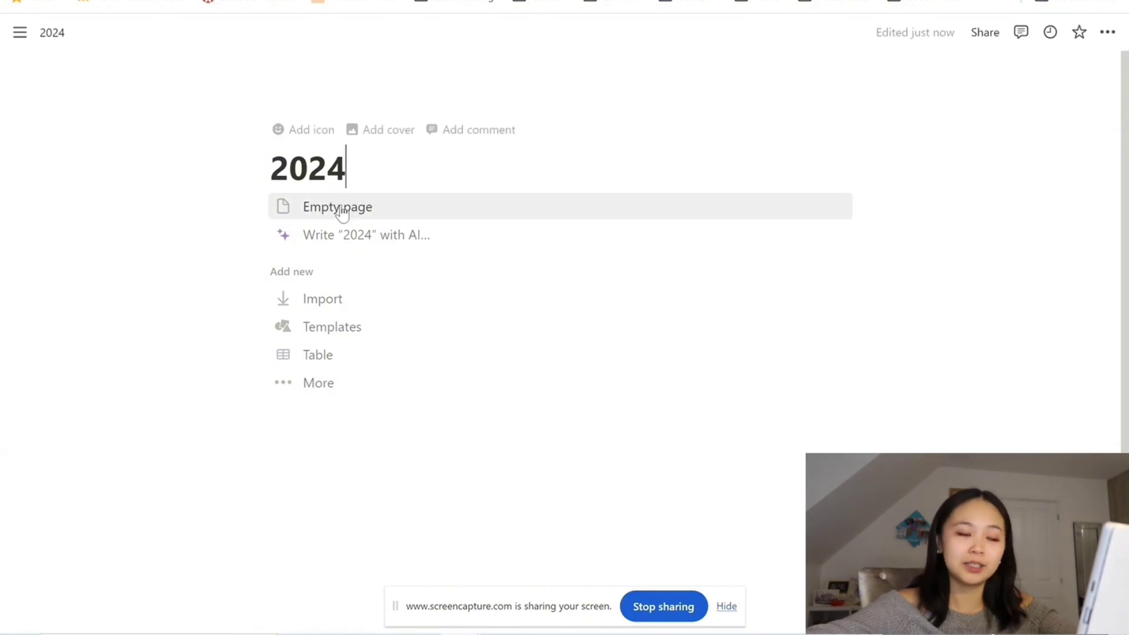
key(Down)
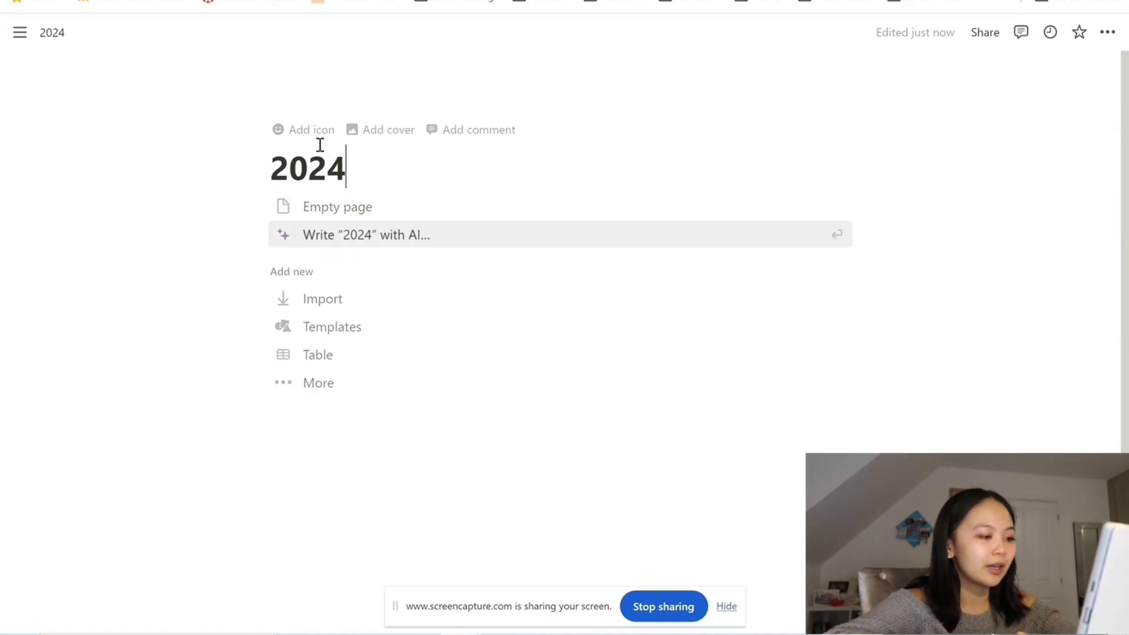
click(302, 130)
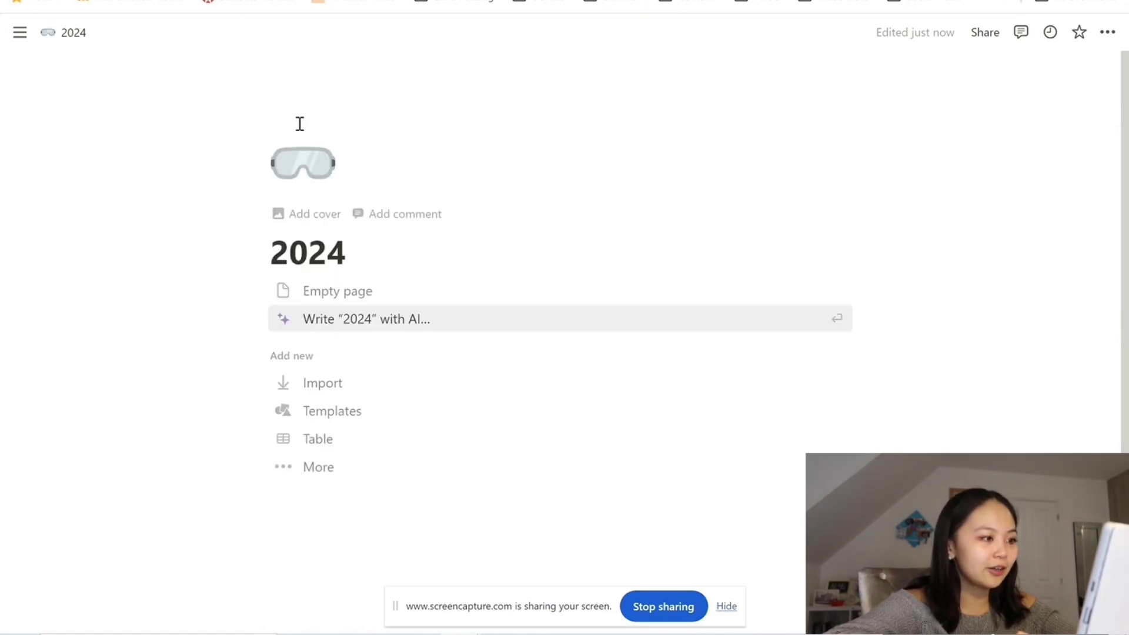
click(296, 167)
scroll(411, 382, down, 5)
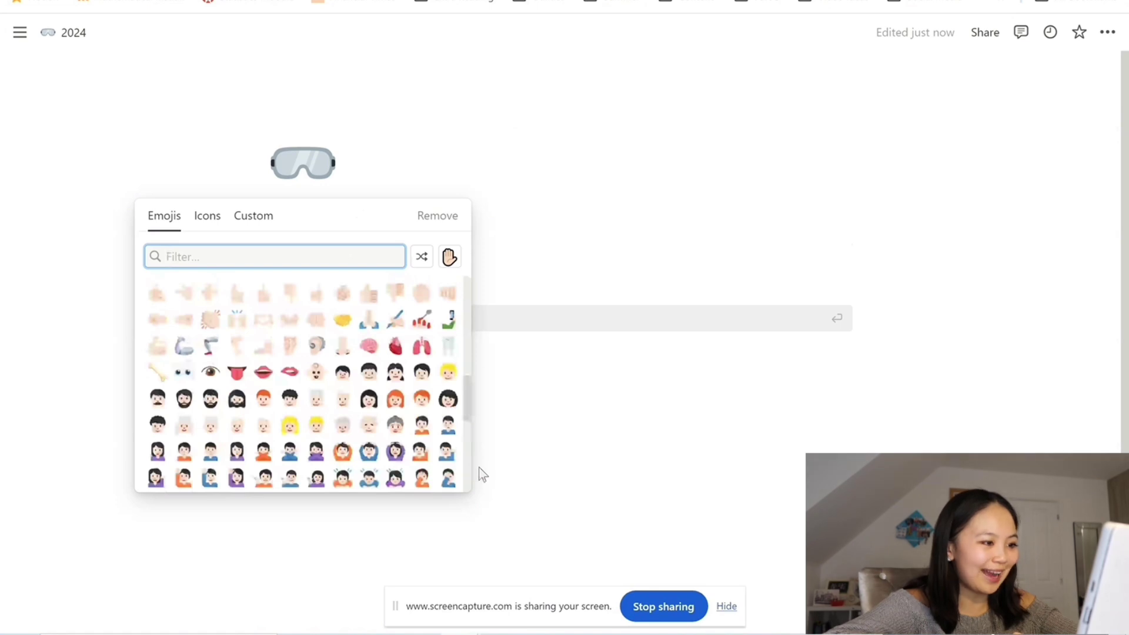
click(379, 318)
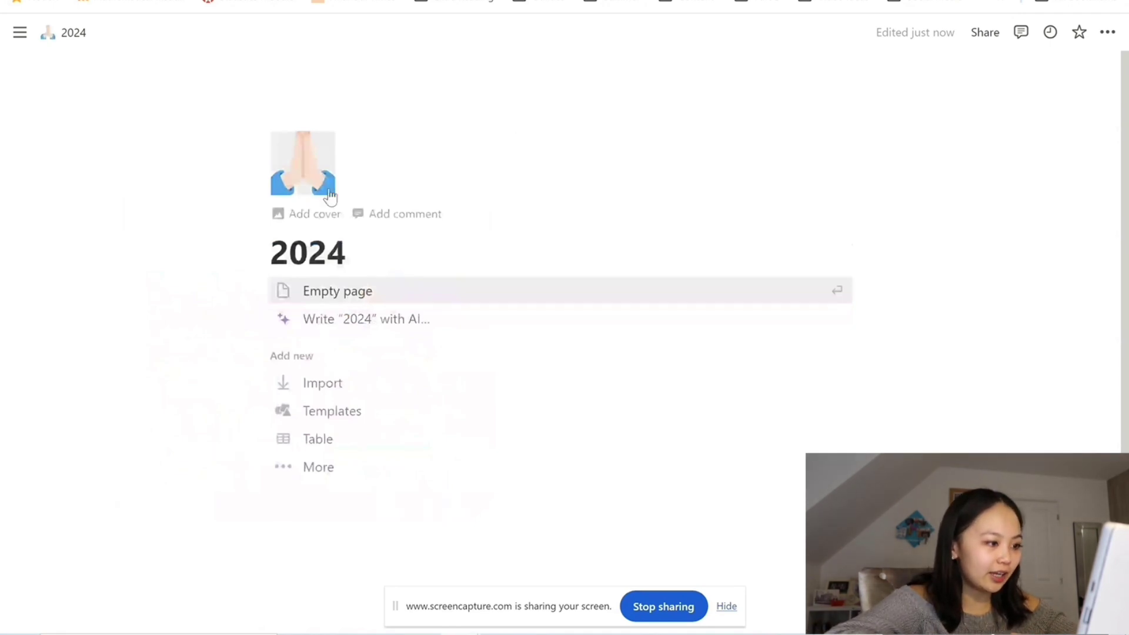
Set an Unsplash 'graduation' cap photo as the cover and convert the 2024 page to a table.
click(315, 214)
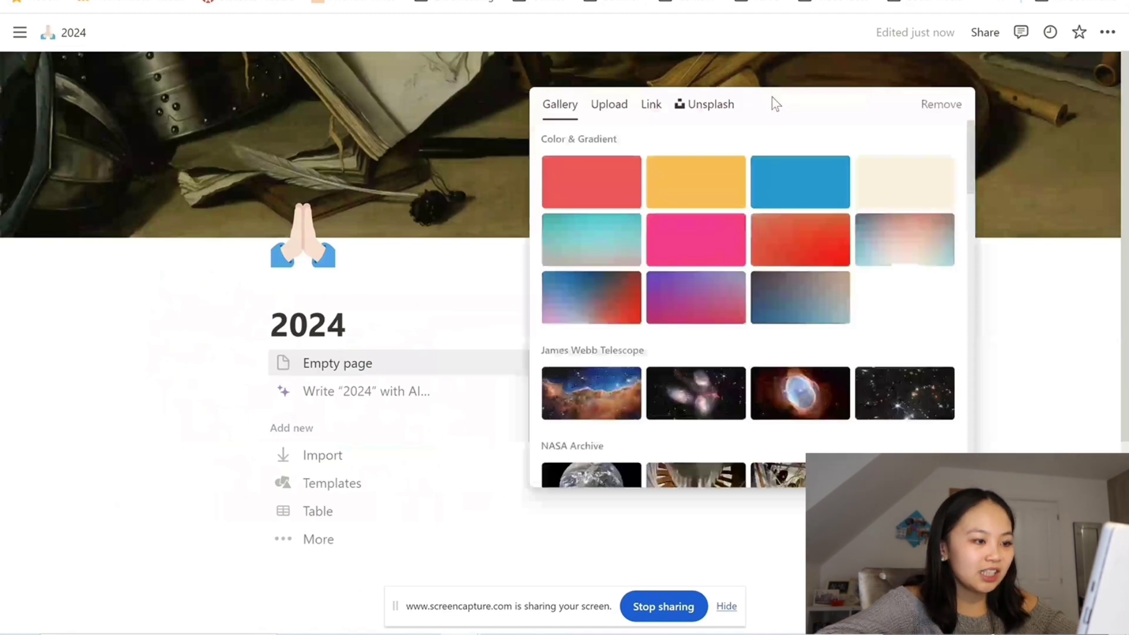
click(699, 106)
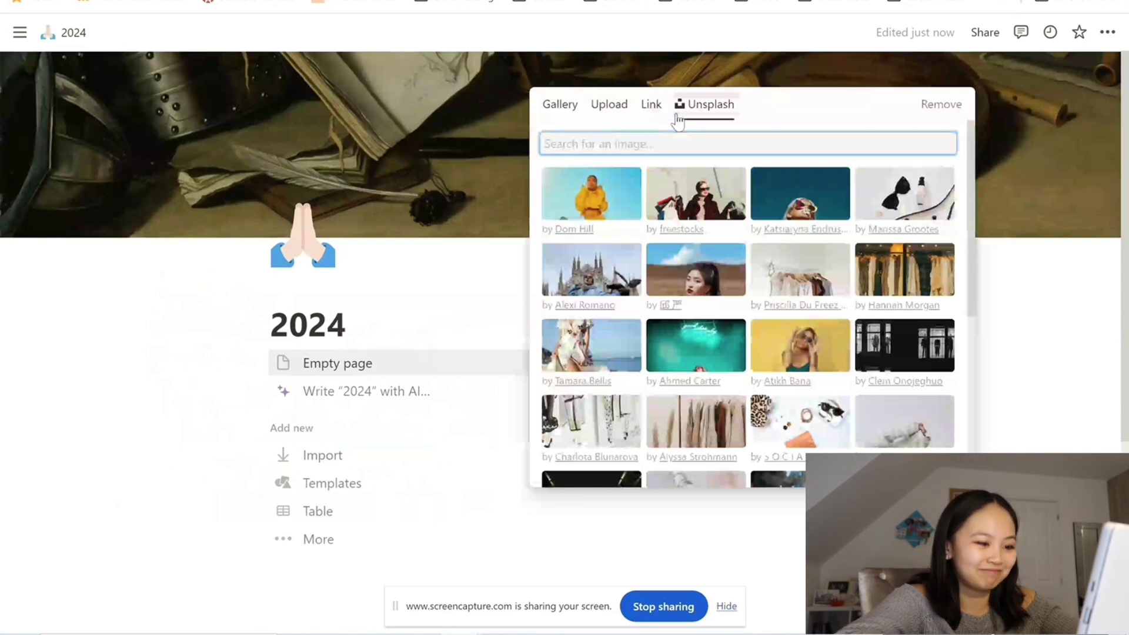
text(graduation)
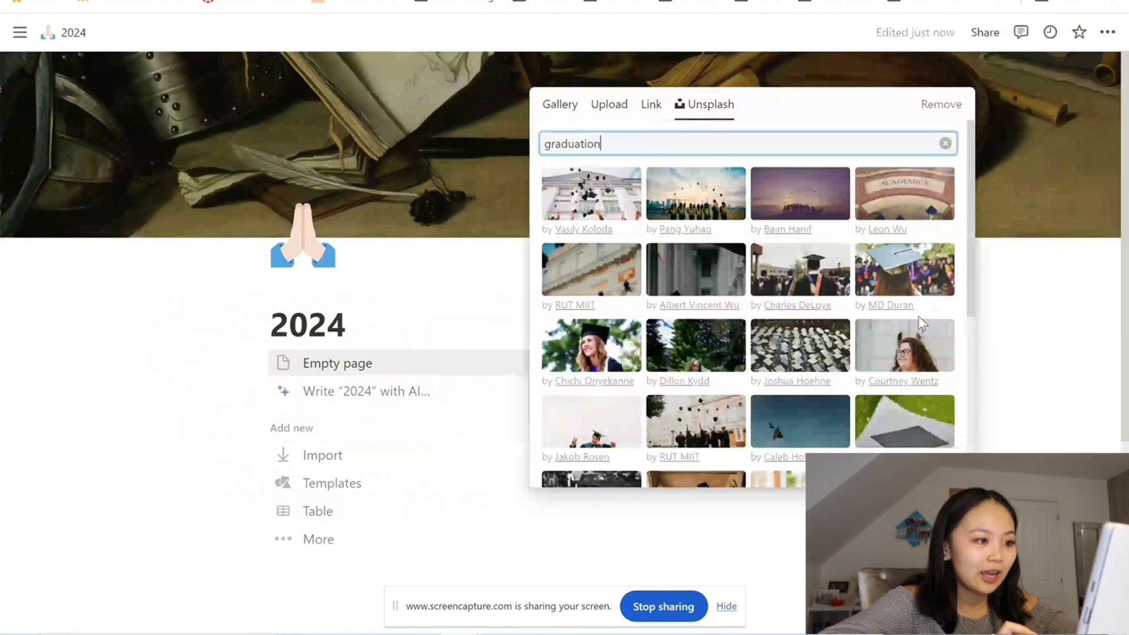
click(916, 285)
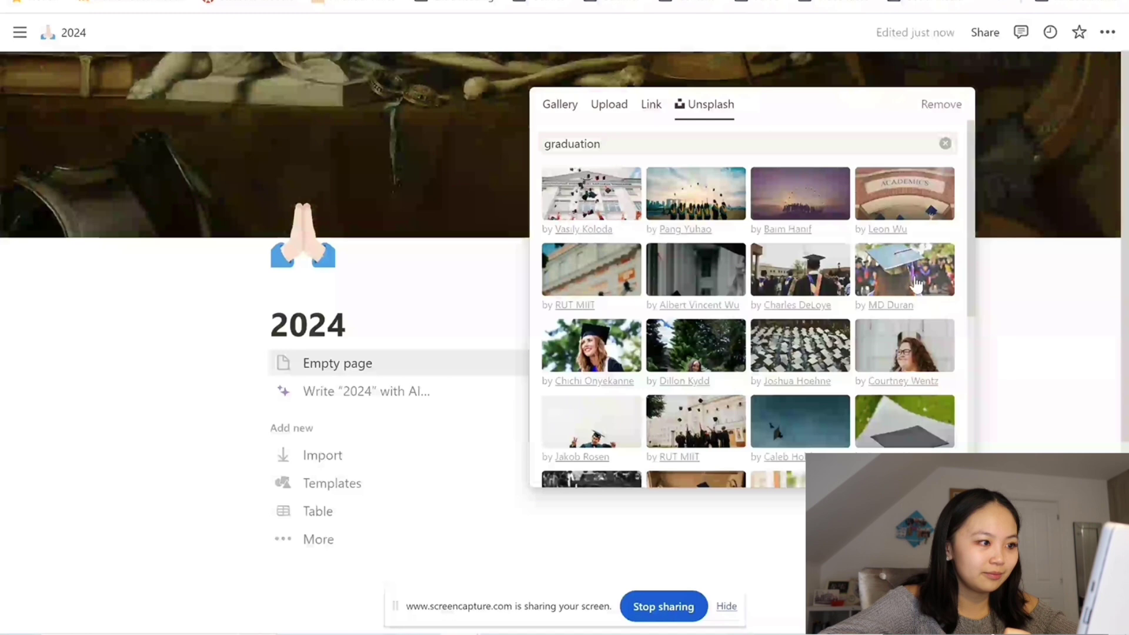
click(915, 286)
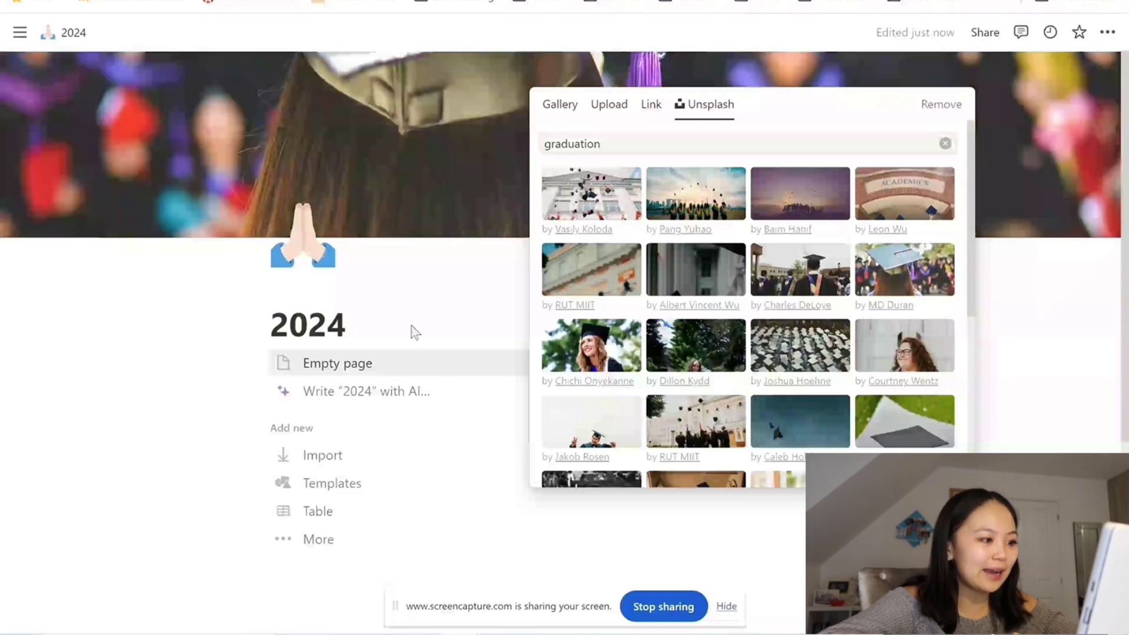
click(415, 333)
scroll(324, 339, down, 3)
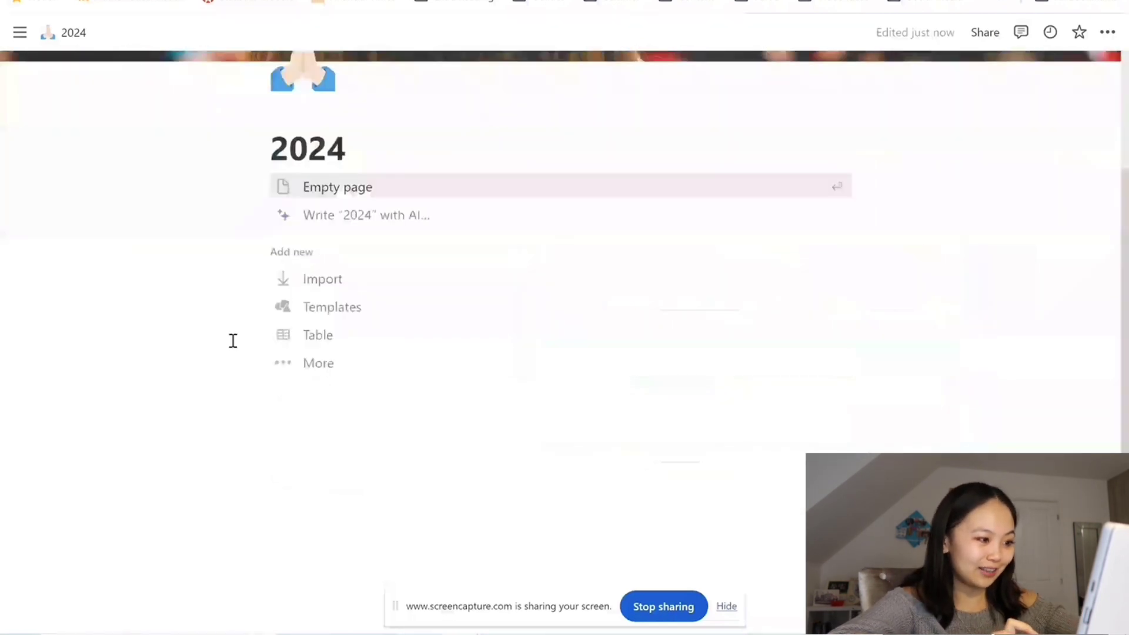
click(315, 341)
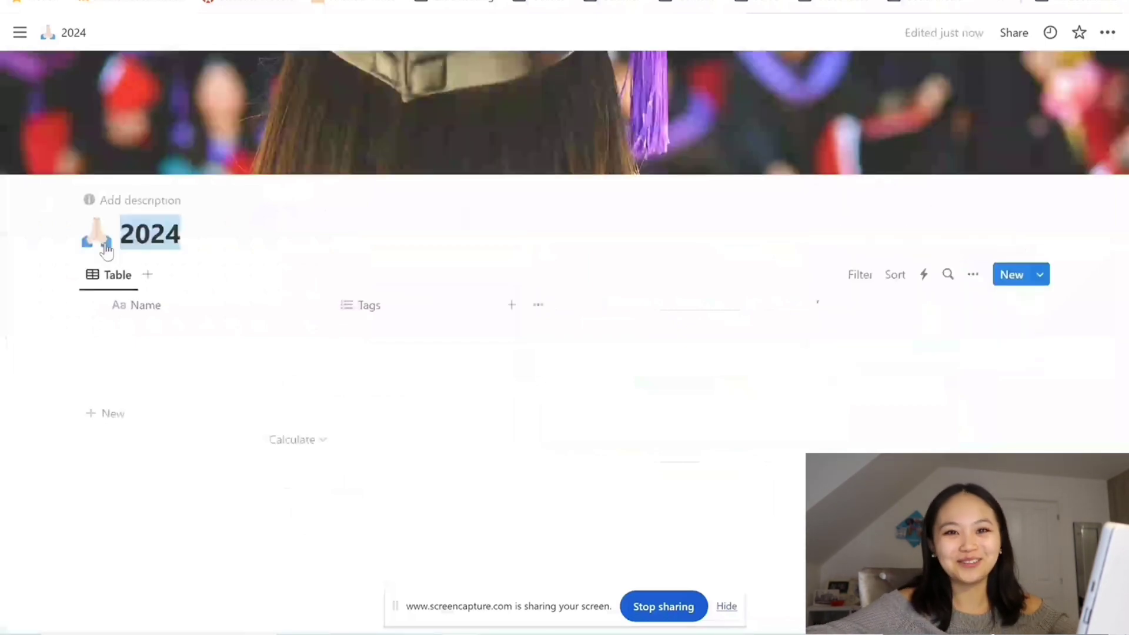
Add a 'New Years Day' row and a Date property column moved beside Name.
click(121, 327)
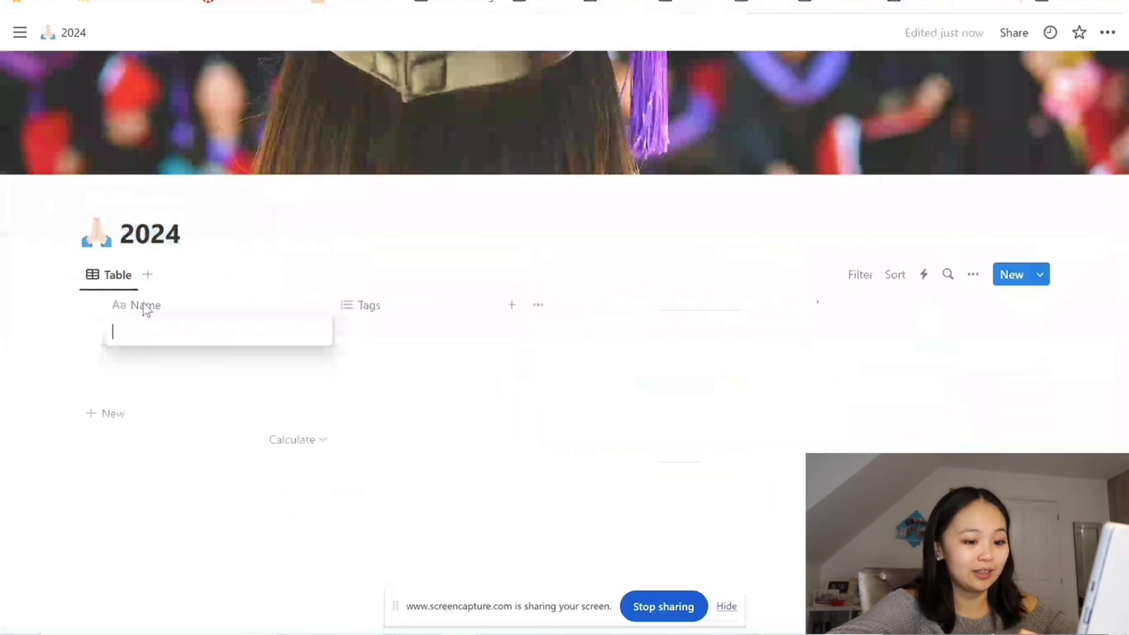
text(New Y)
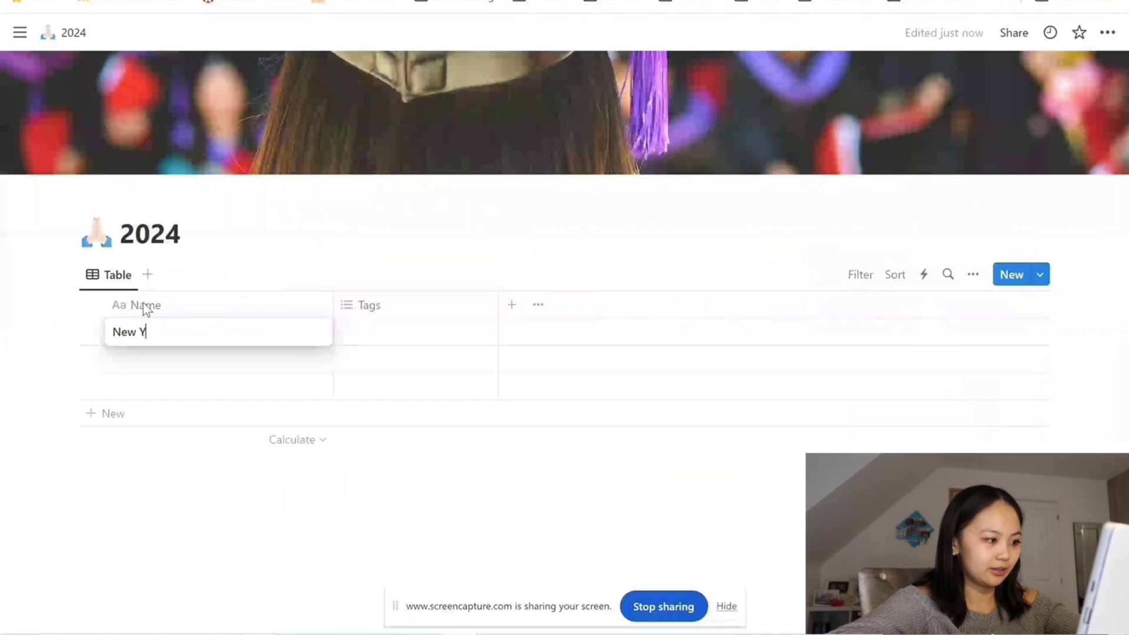
text(ears Day)
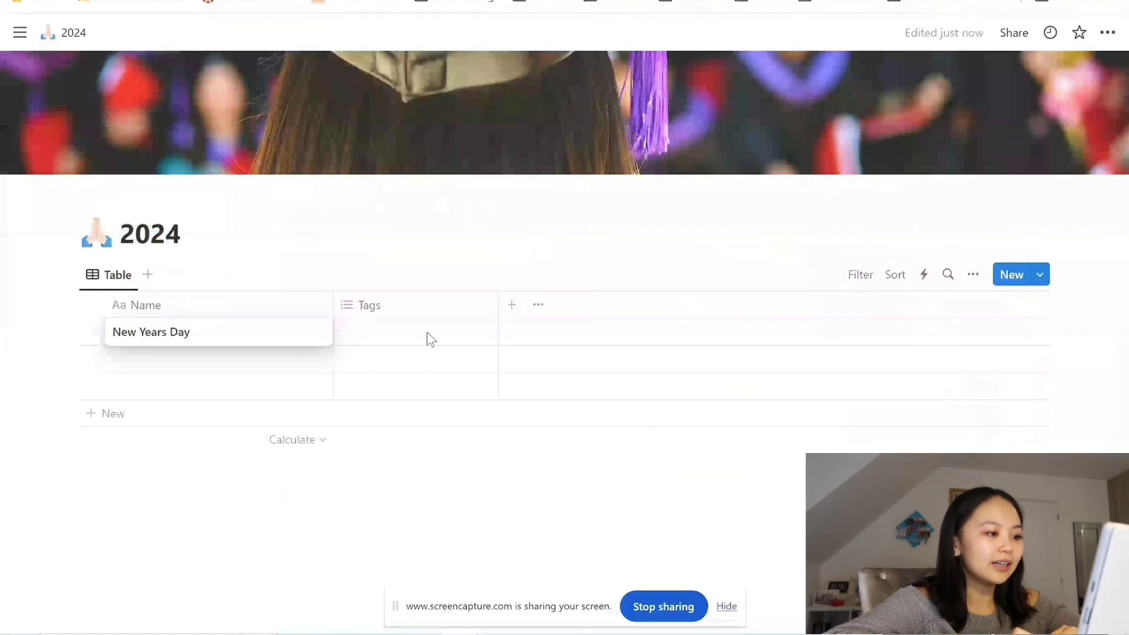
key(Return)
click(512, 305)
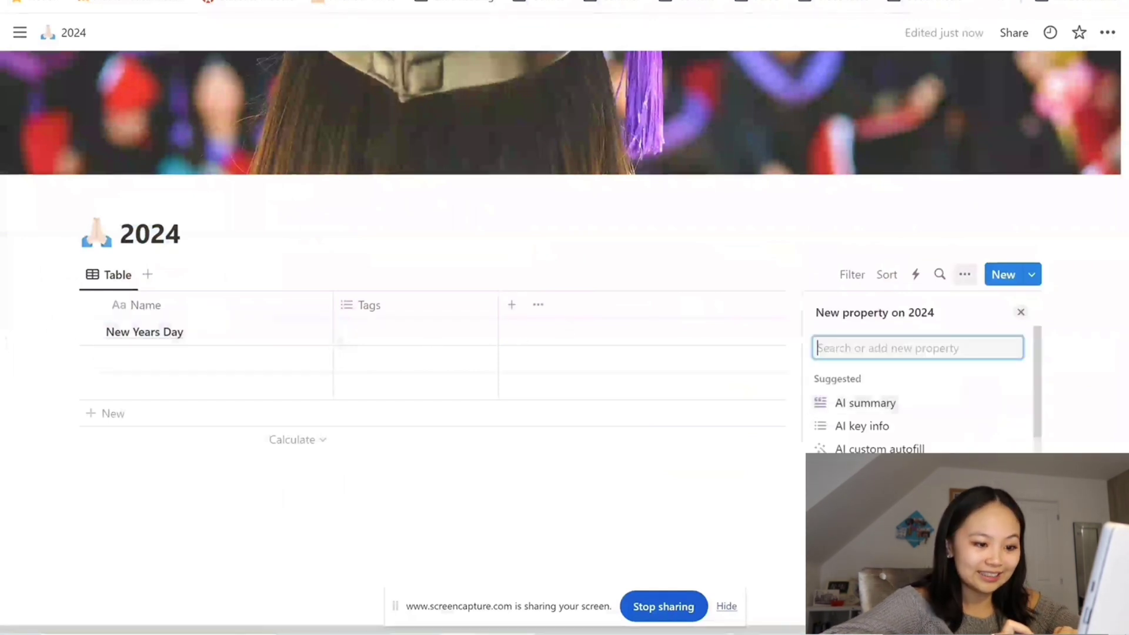
click(859, 423)
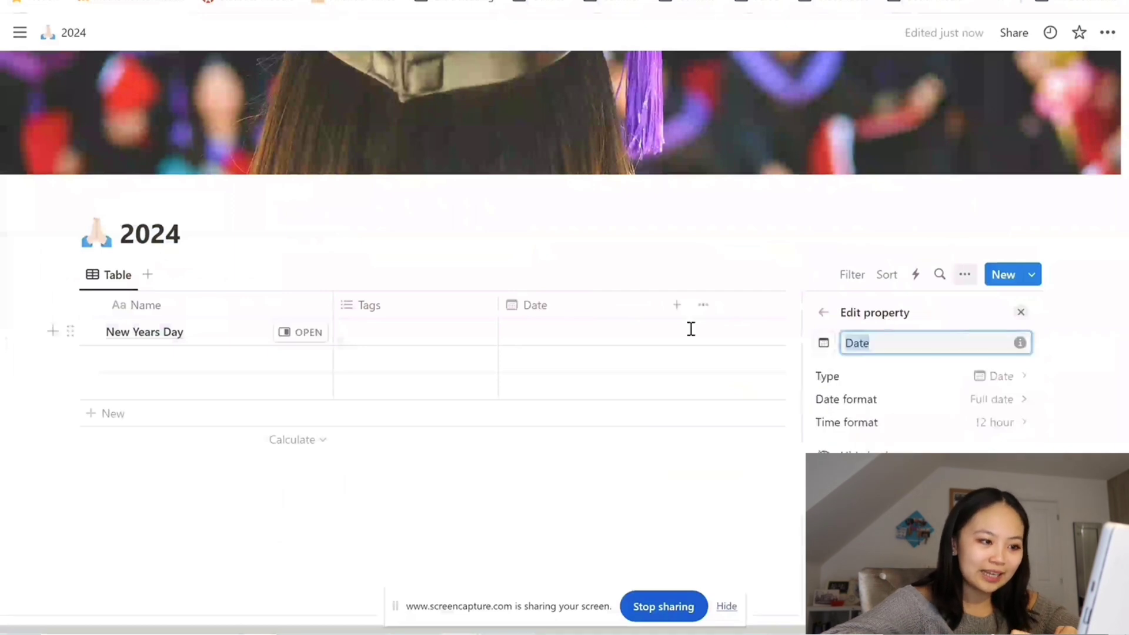
key(Escape)
drag(535, 318, 364, 281)
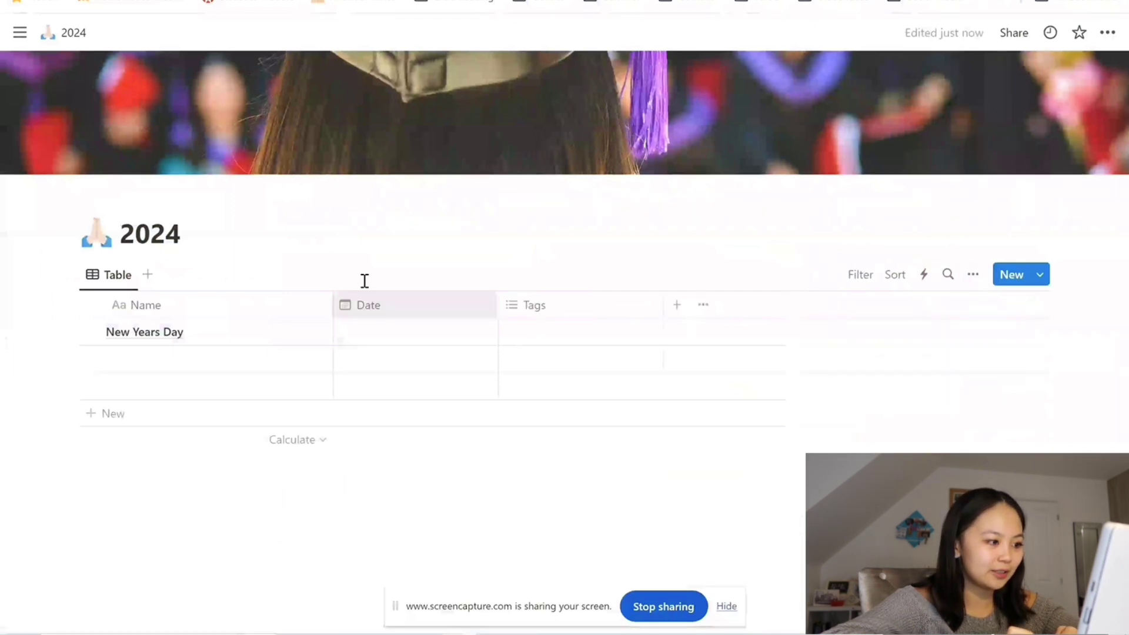
Tag the New Years Day row with University, Personal and Job.
click(394, 304)
click(391, 312)
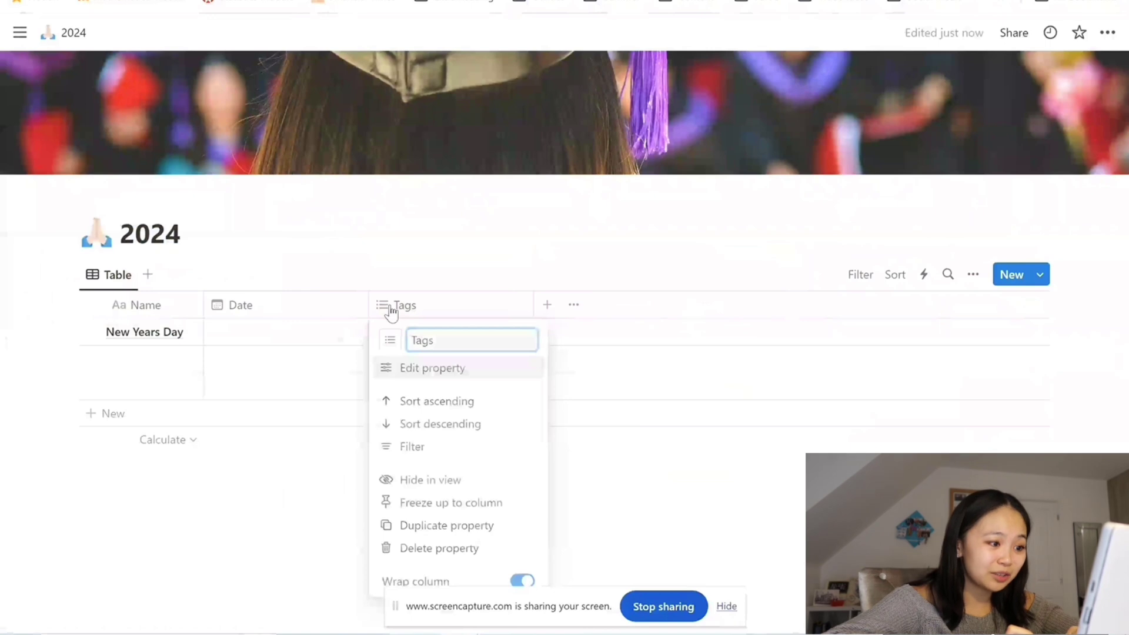
click(394, 333)
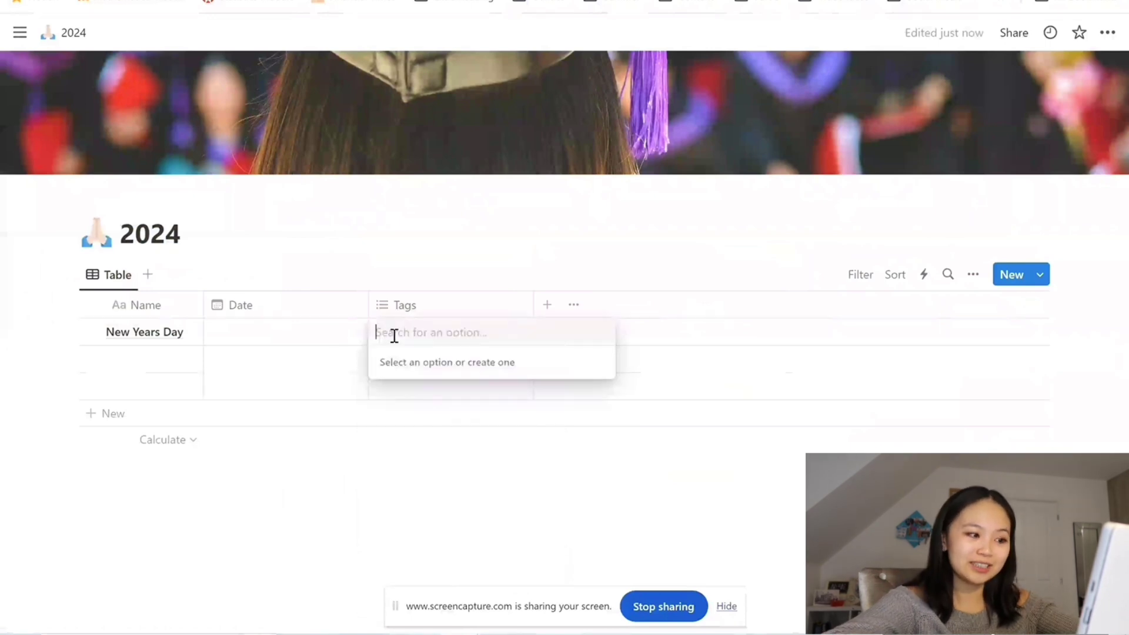
text(University)
key(Return)
text(Personal)
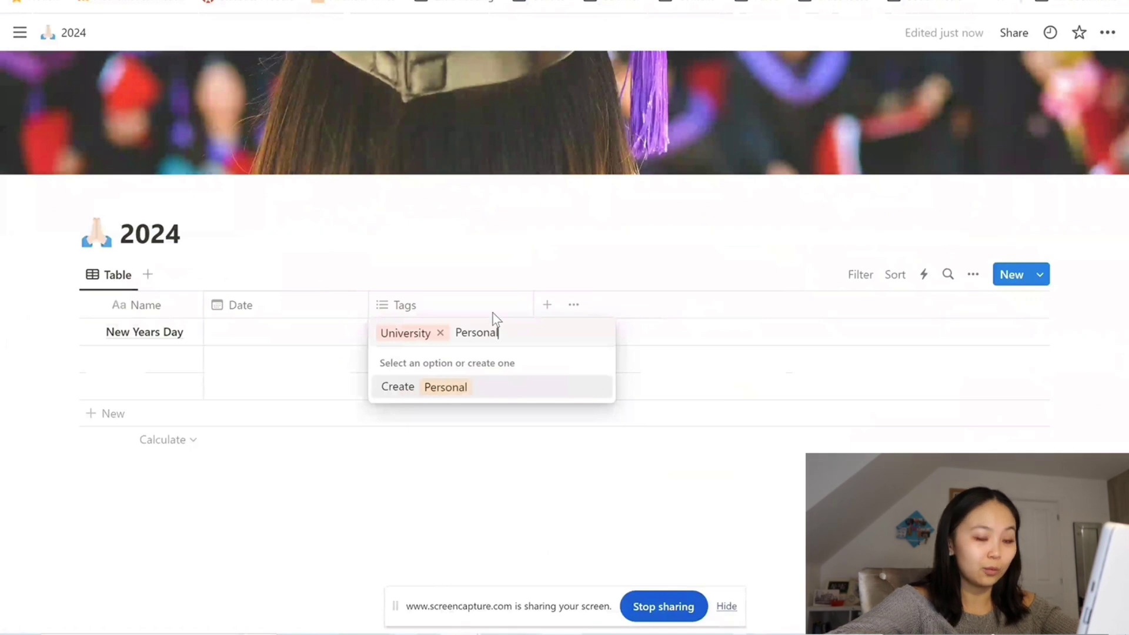
key(Return)
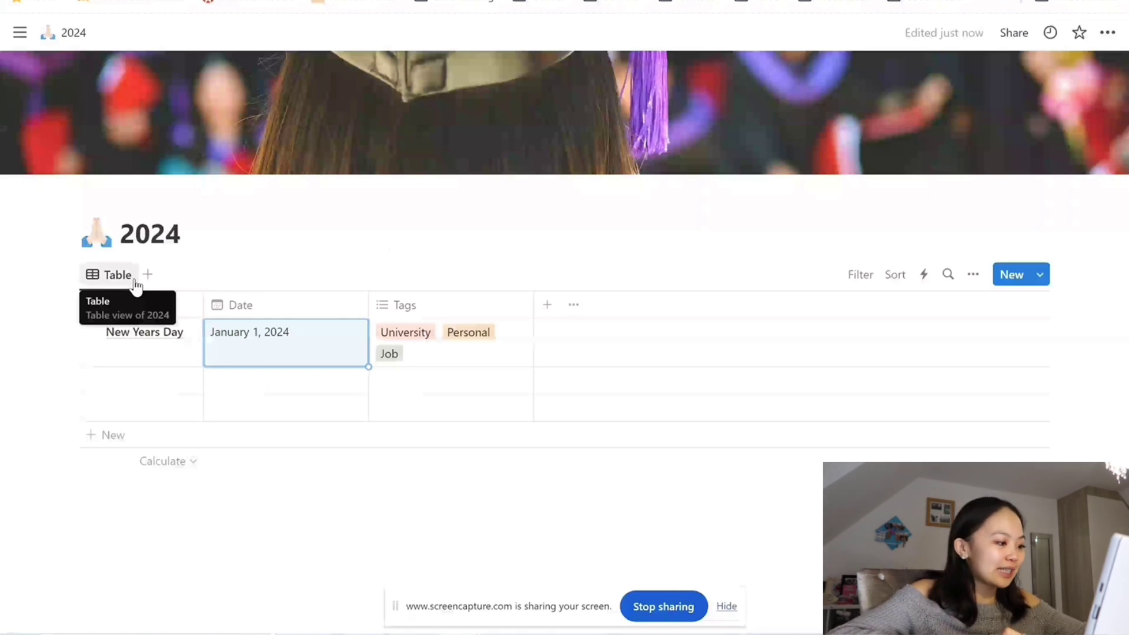
click(148, 274)
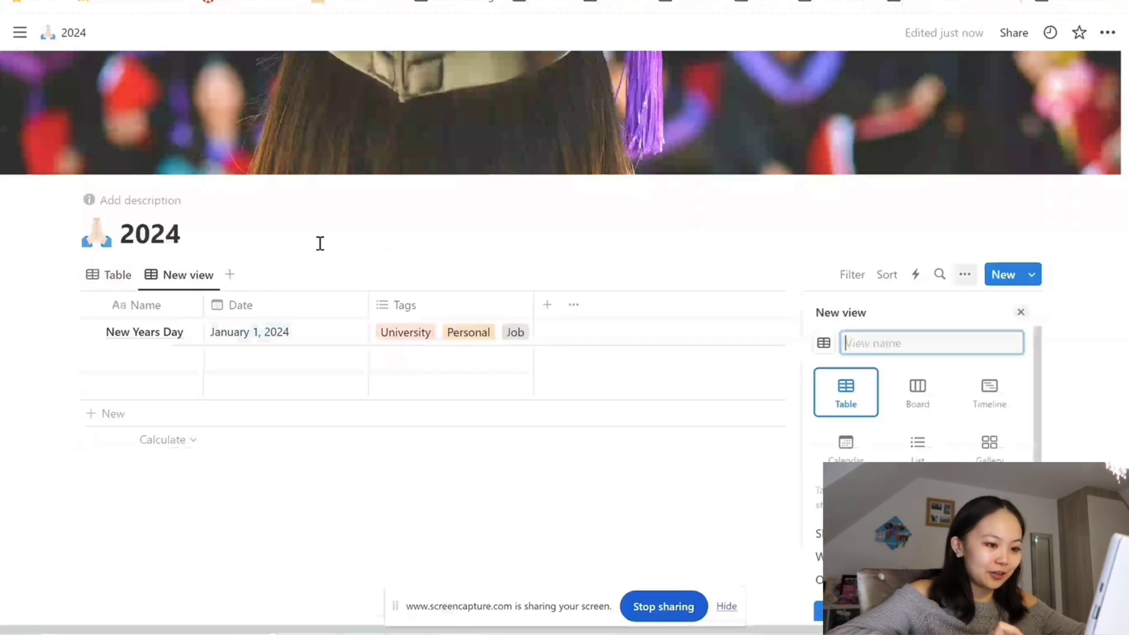
Create a Calendar view showing New Years Day on January 1, 2024, then return to Table.
click(853, 451)
click(661, 301)
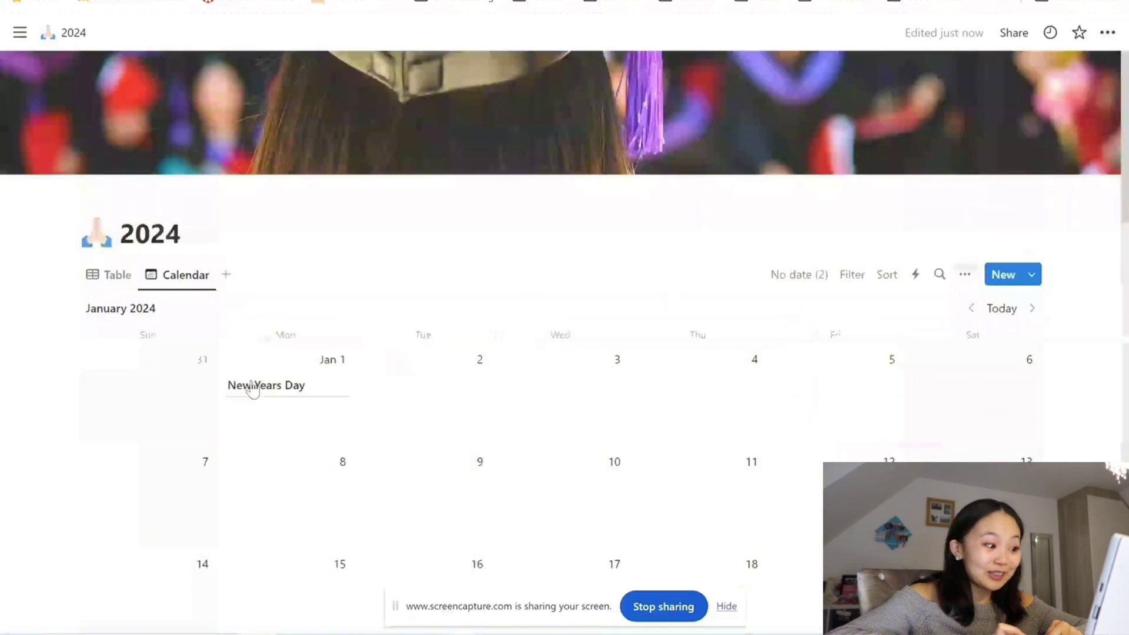
click(130, 273)
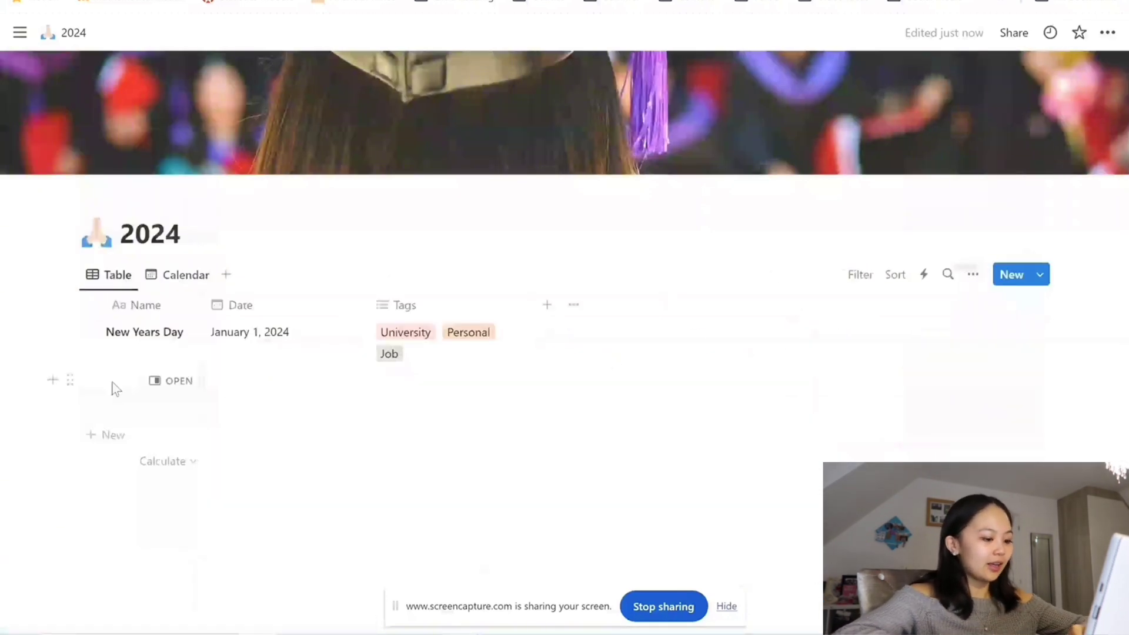
Add a Cruise row dated December 29, 2023 to January 5, 2024.
click(112, 383)
text(c)
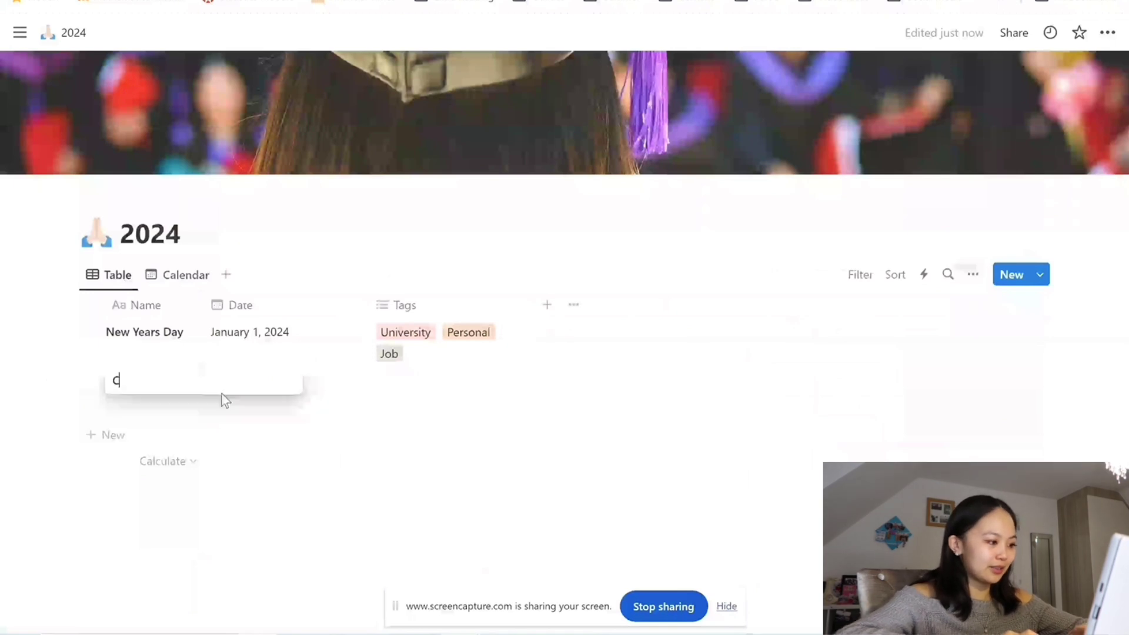
text(ruise)
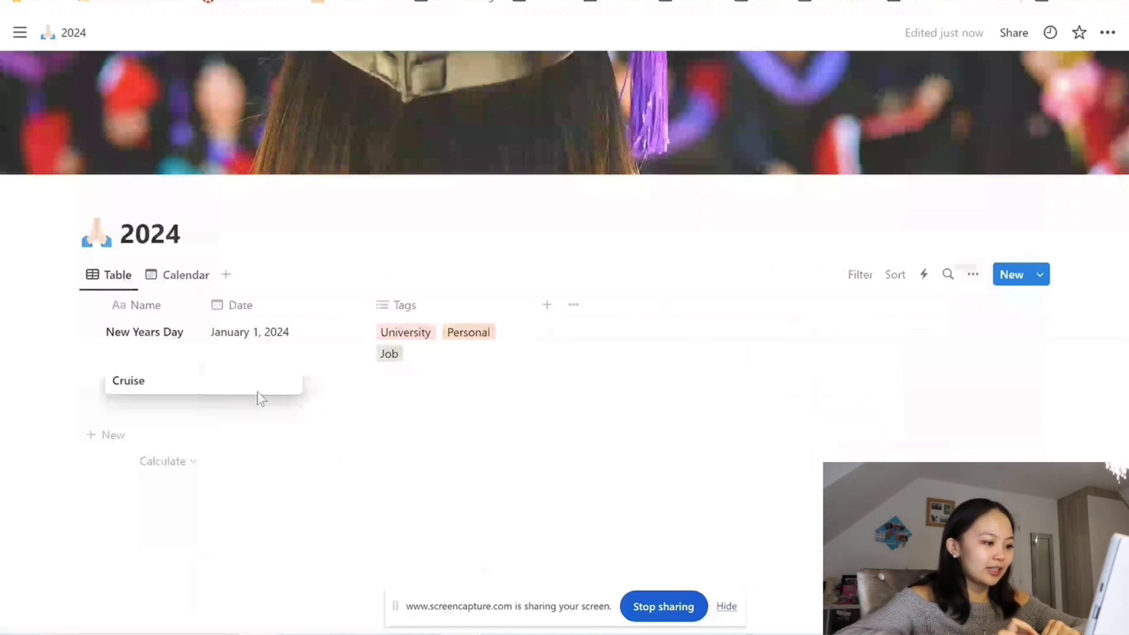
click(261, 399)
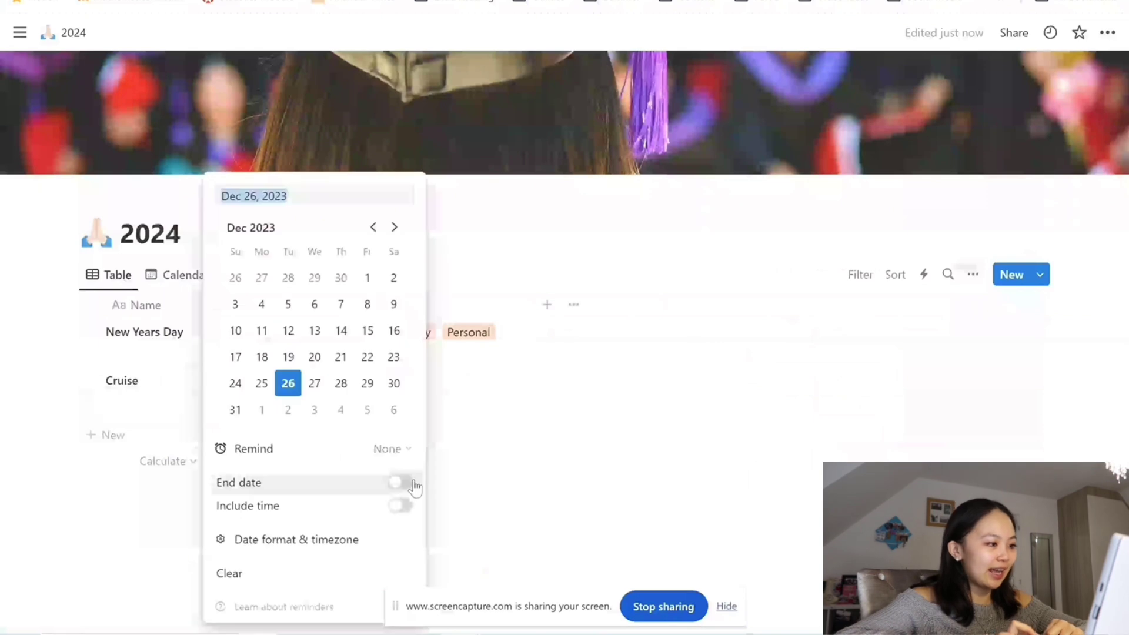
click(403, 483)
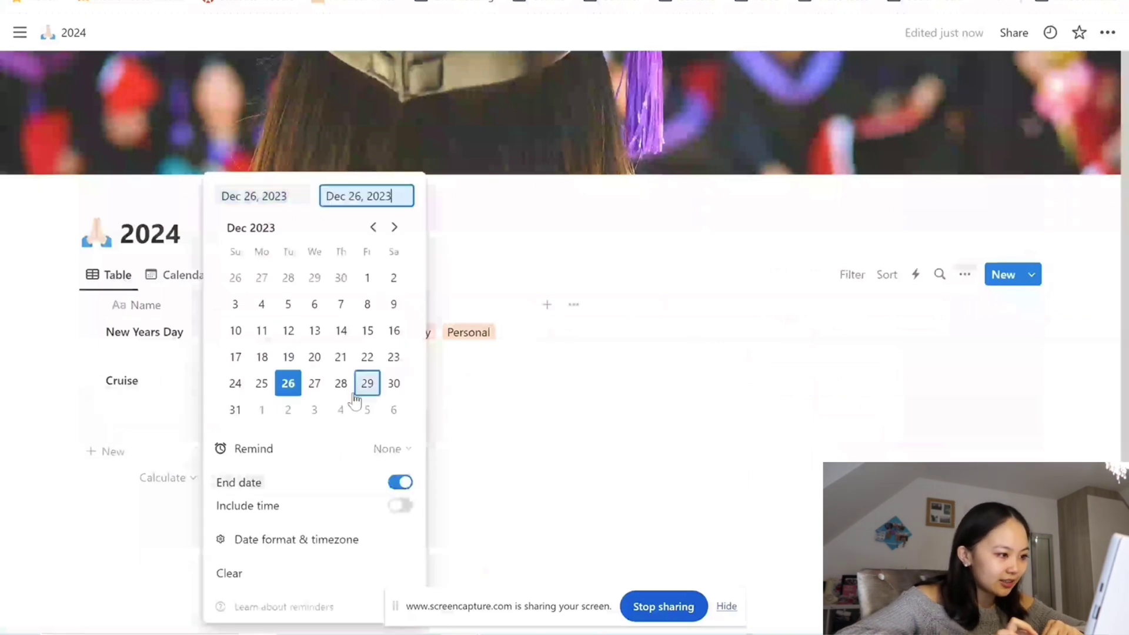
click(365, 386)
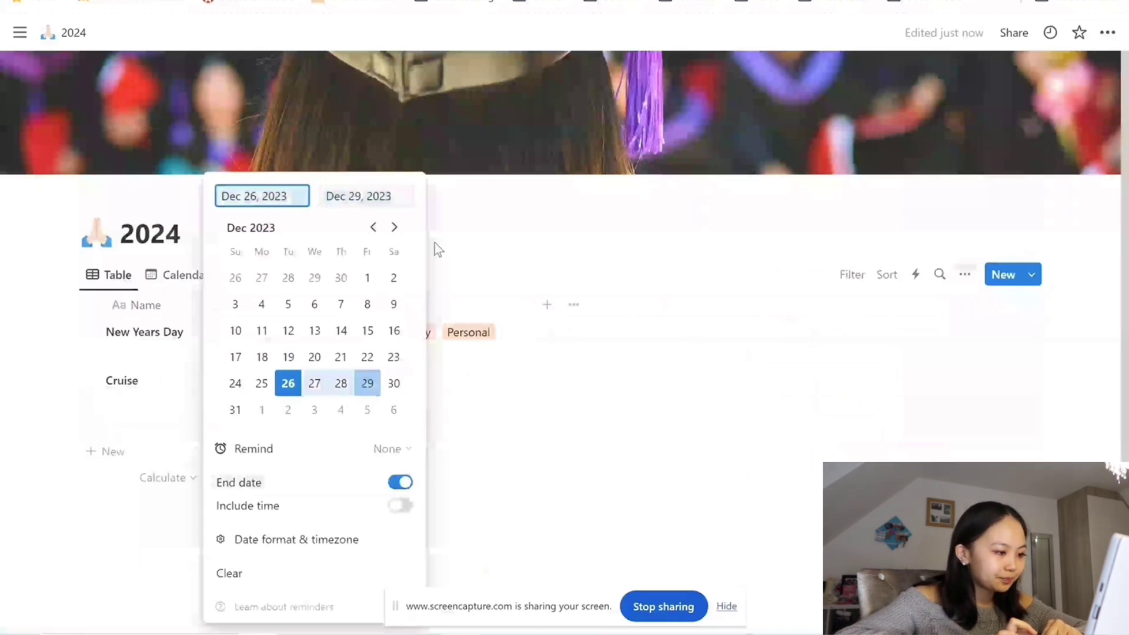
click(368, 386)
click(394, 228)
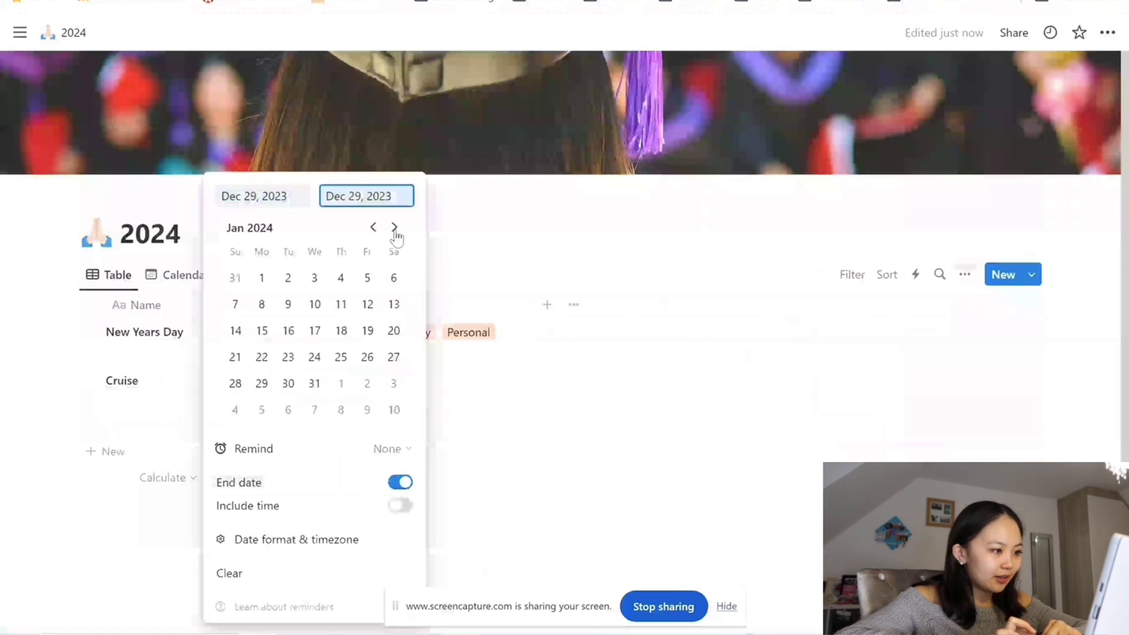
click(367, 277)
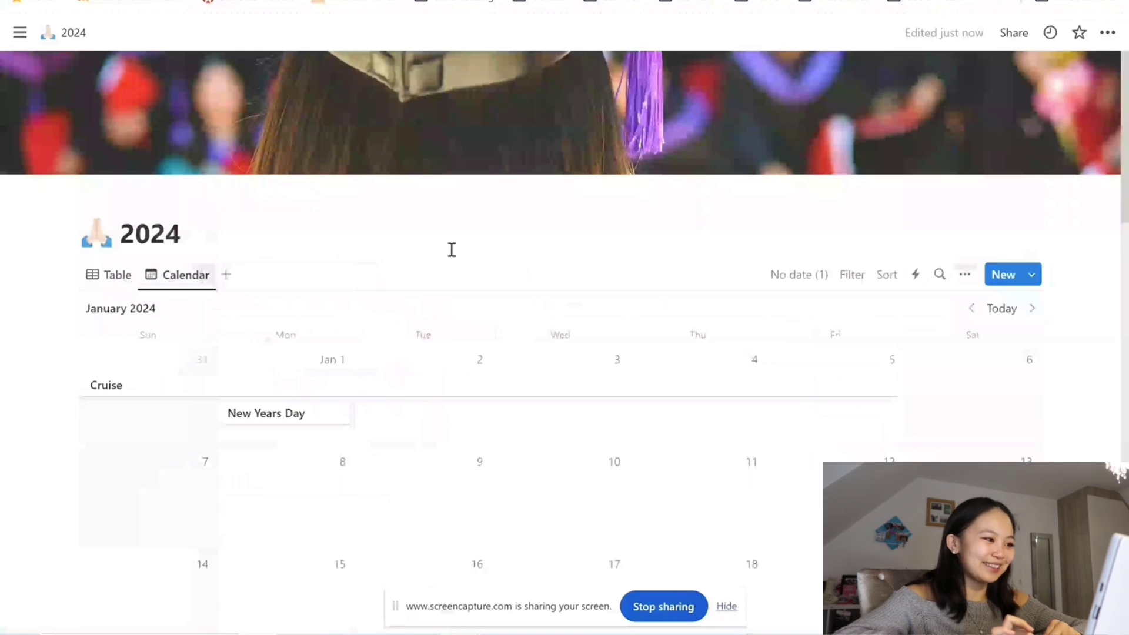
Lengthen the Cruise event in the calendar view.
scroll(451, 250, down, 3)
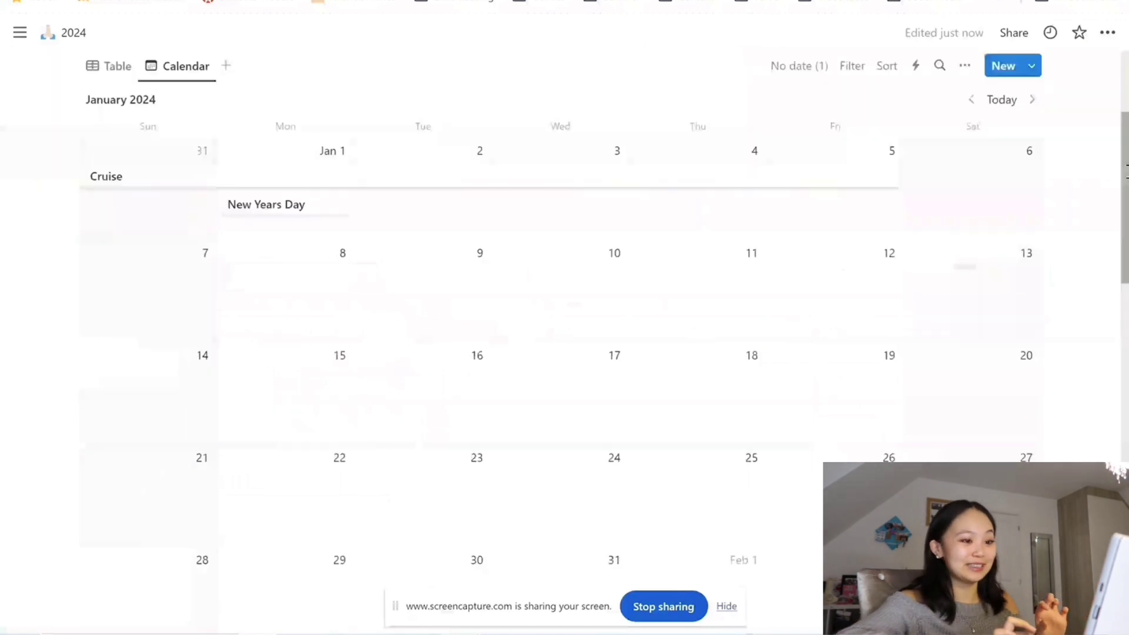
scroll(515, 301, up, 1)
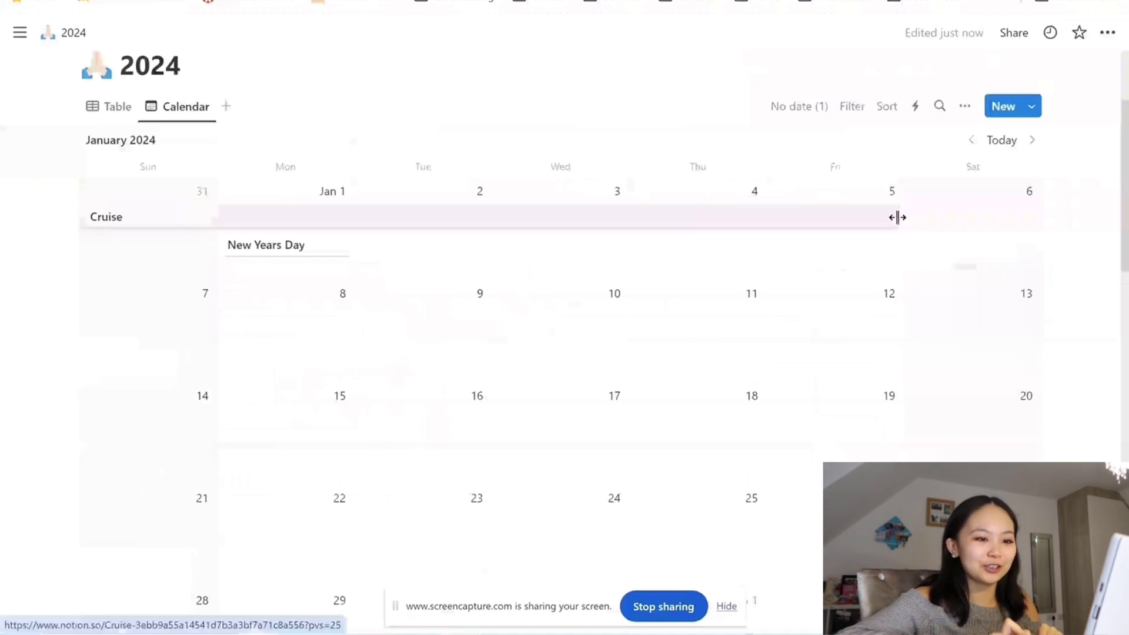
drag(897, 217, 1035, 203)
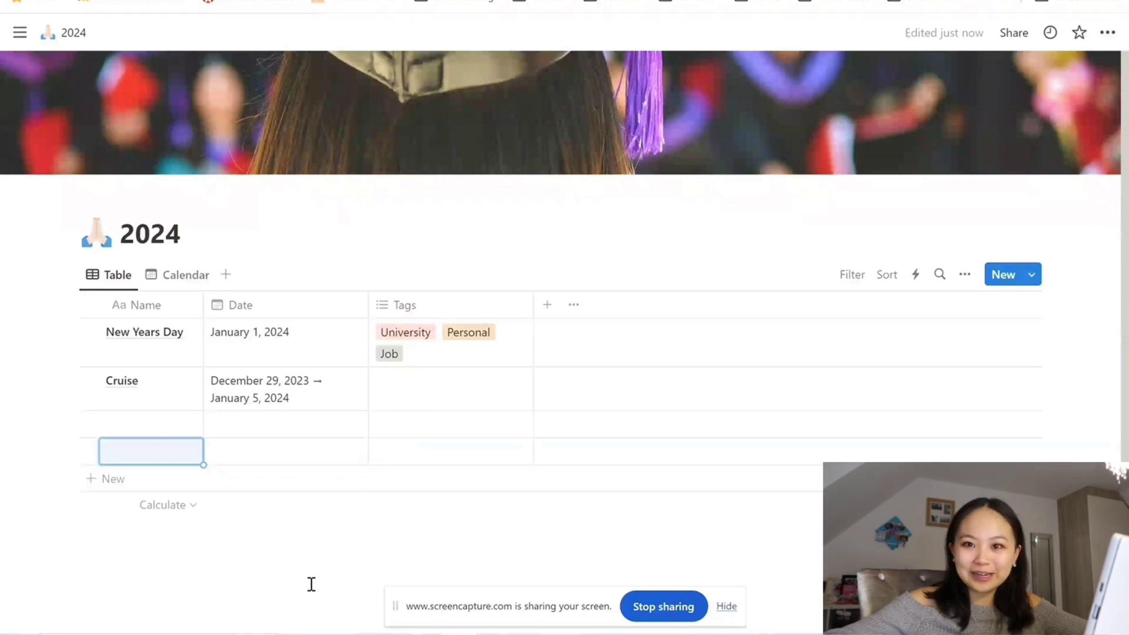
Go from the sidebar's Exam Revision (Part A) page to A2 Metric Spaces and Complex Analysis.
mouse_move(20, 35)
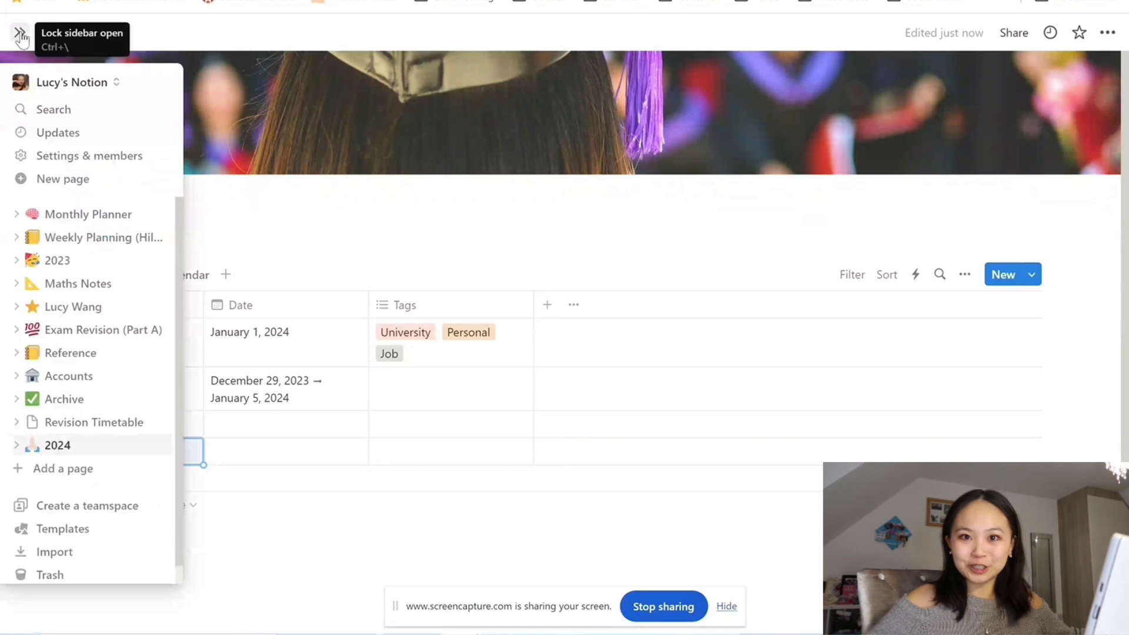
click(69, 338)
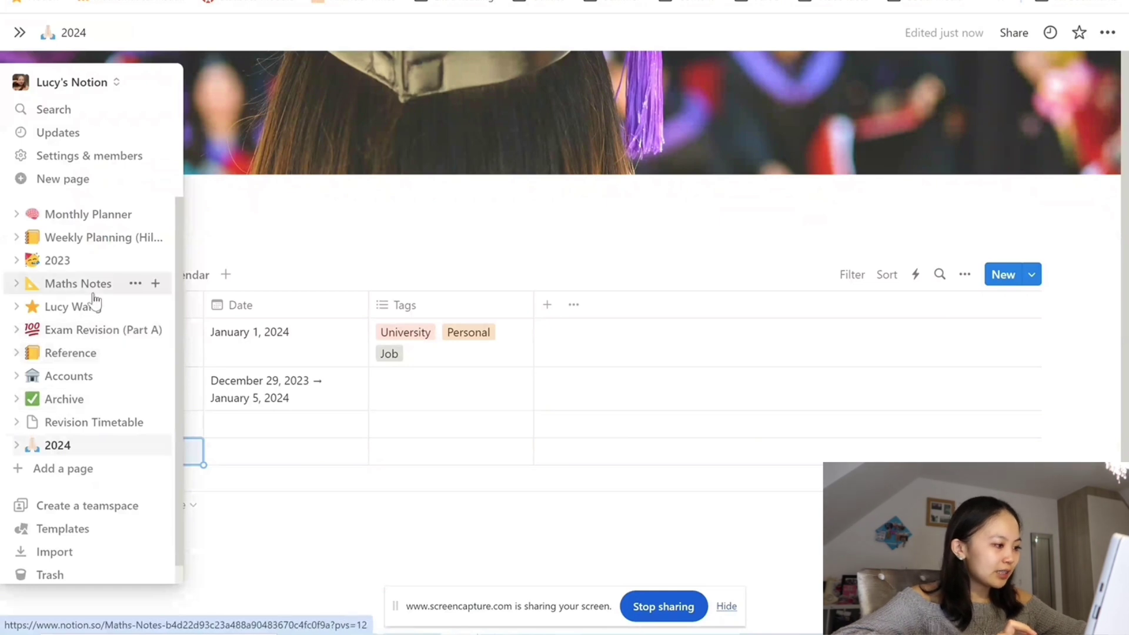
click(87, 340)
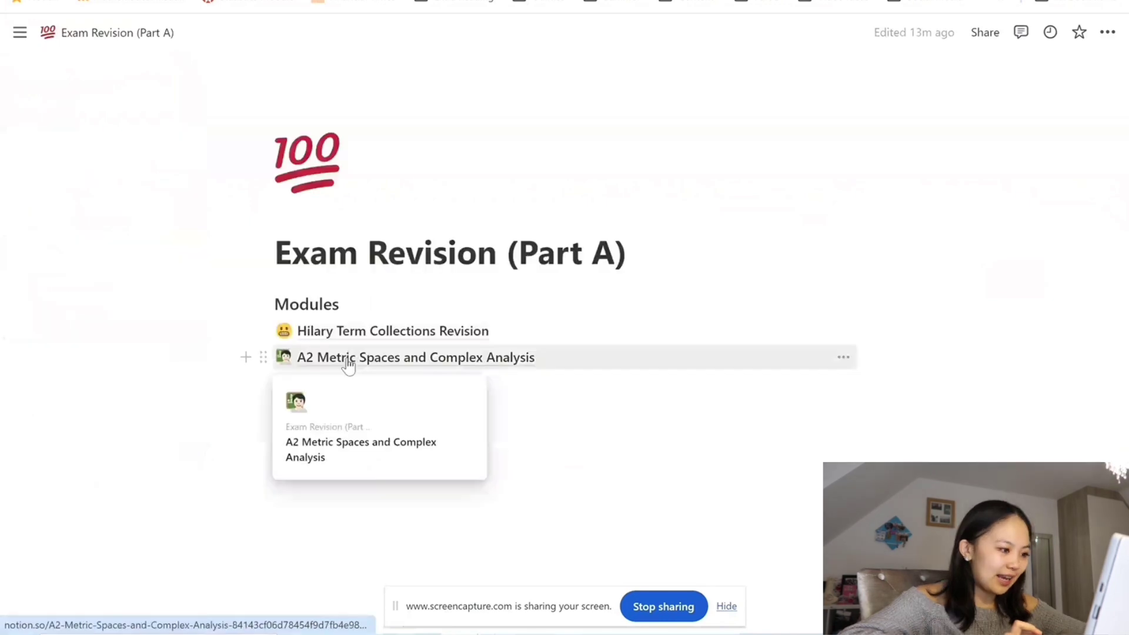
click(349, 362)
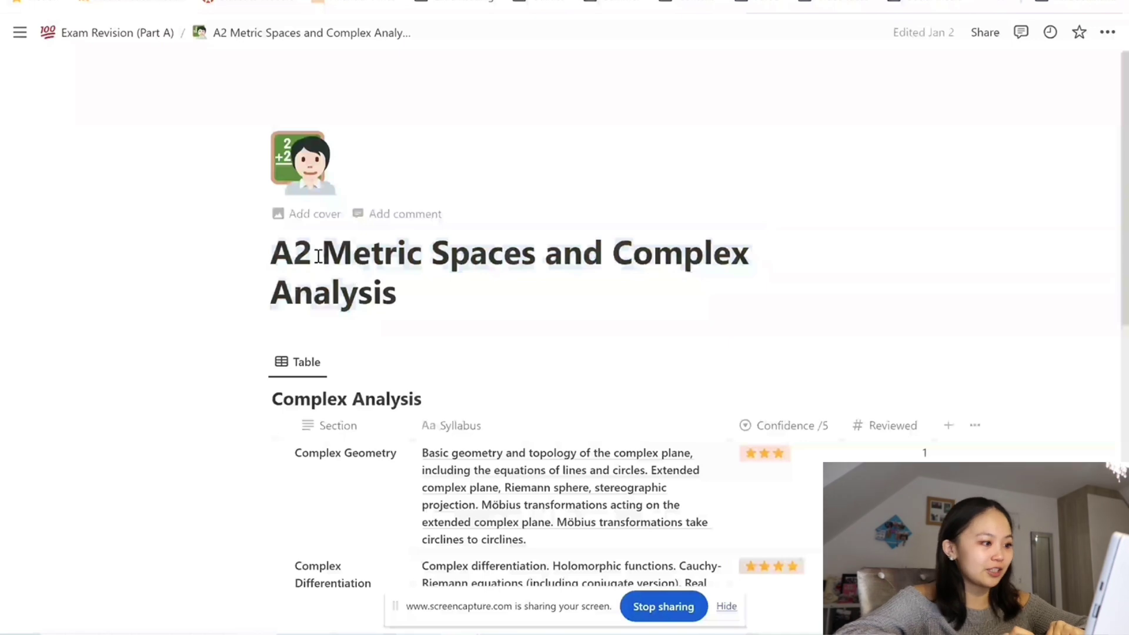
drag(318, 256, 395, 290)
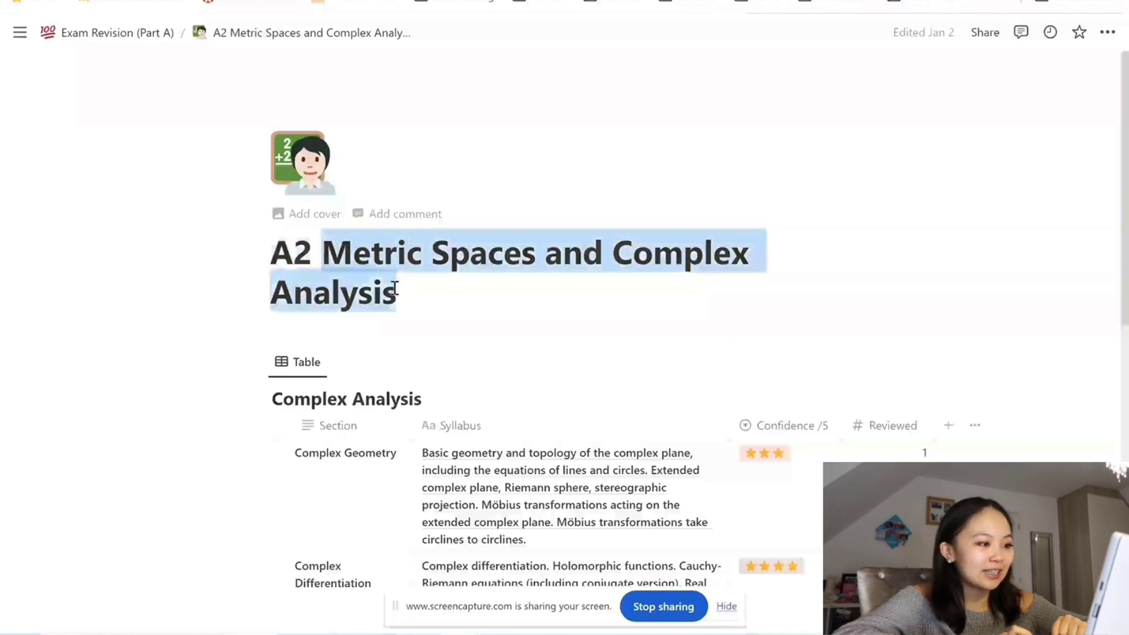
click(395, 290)
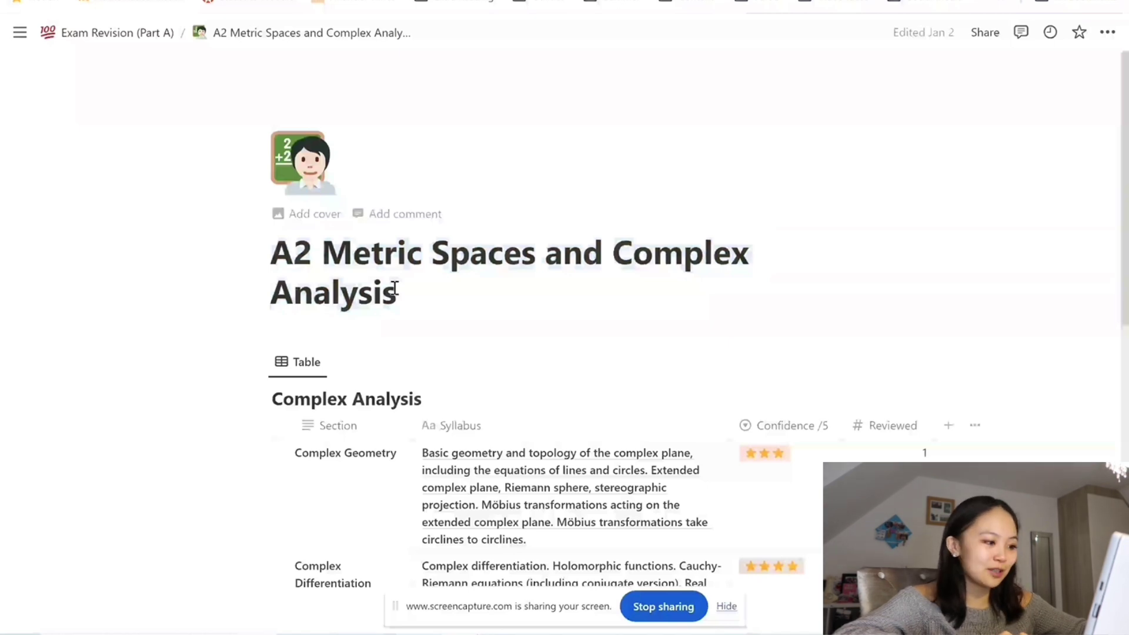
scroll(395, 289, down, 1)
scroll(394, 289, down, 5)
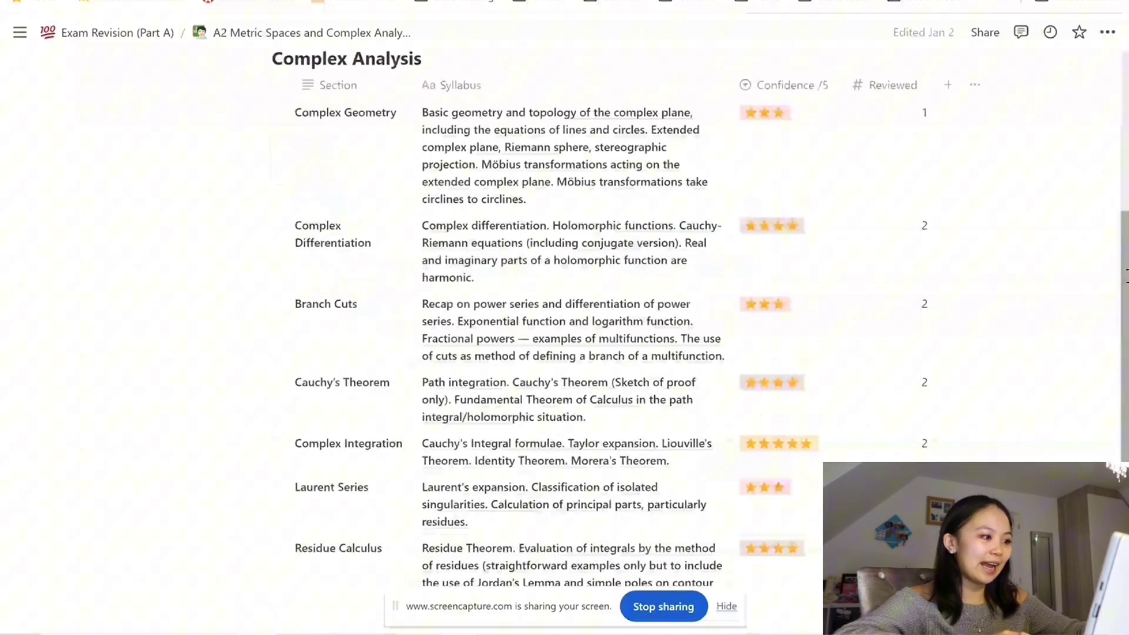
scroll(319, 152, up, 1)
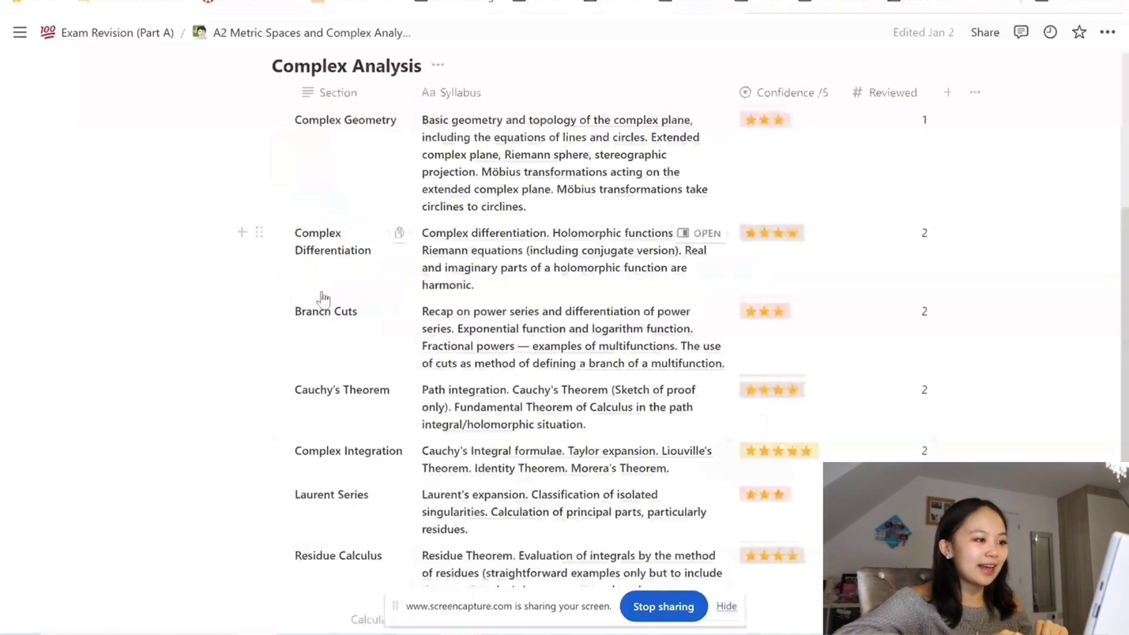
triple_click(553, 194)
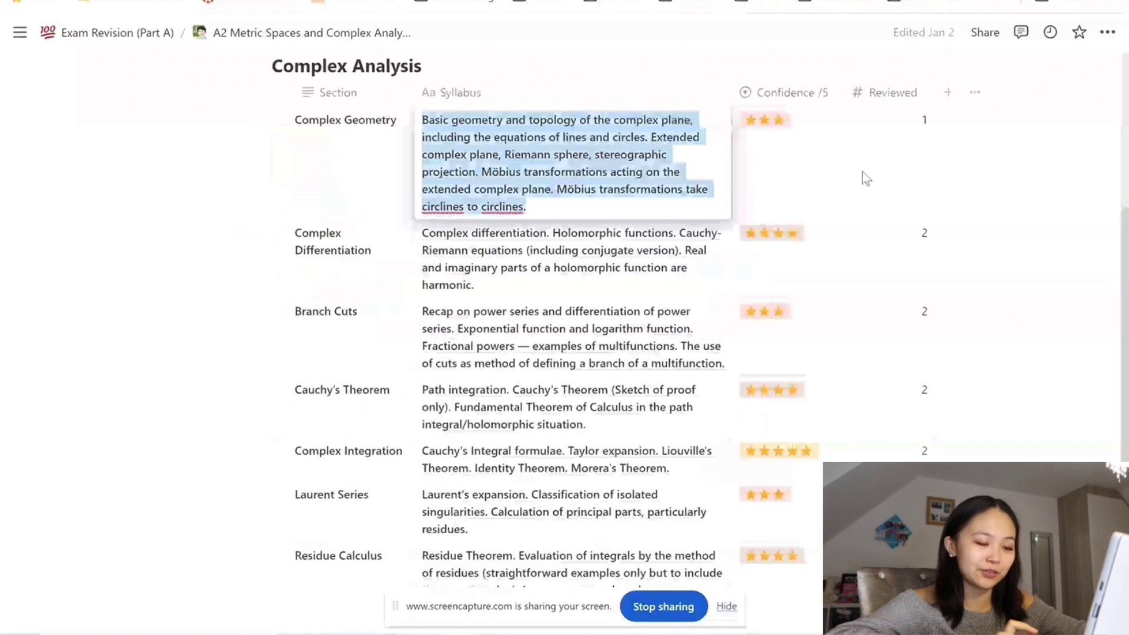
click(812, 121)
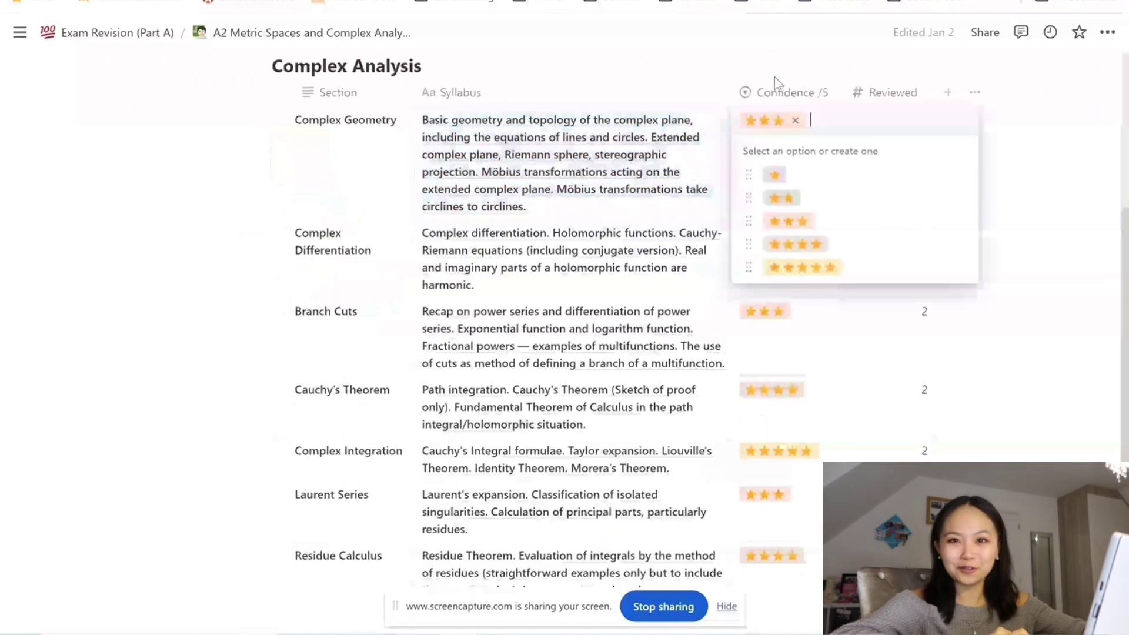
Rate Conformal Mappings one star in its Confidence cell.
key(Escape)
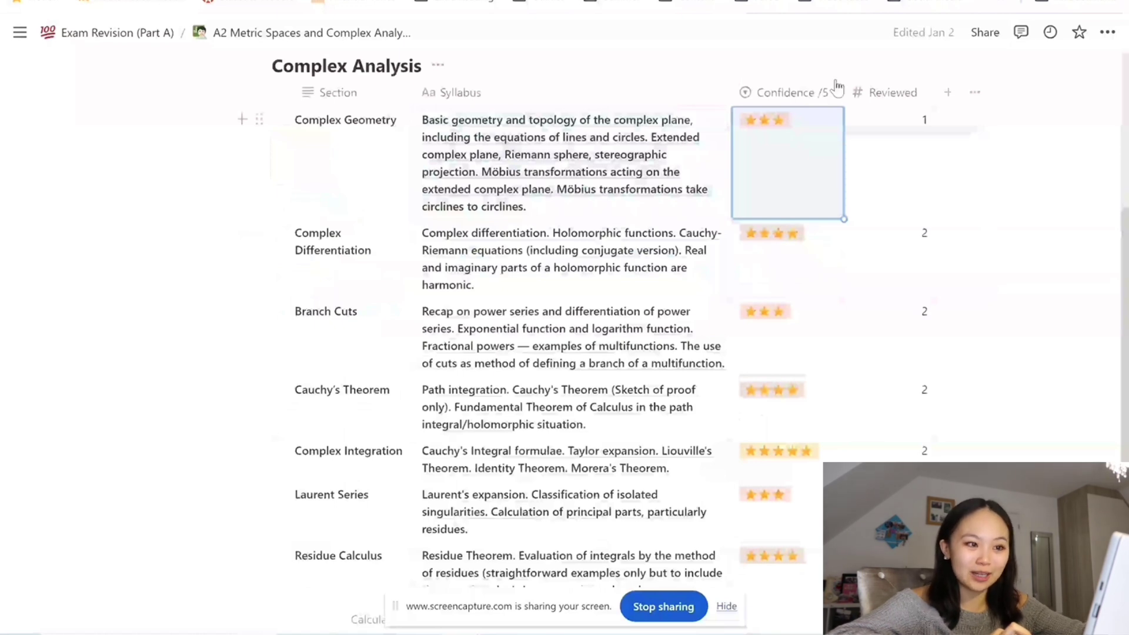
scroll(933, 80, down, 3)
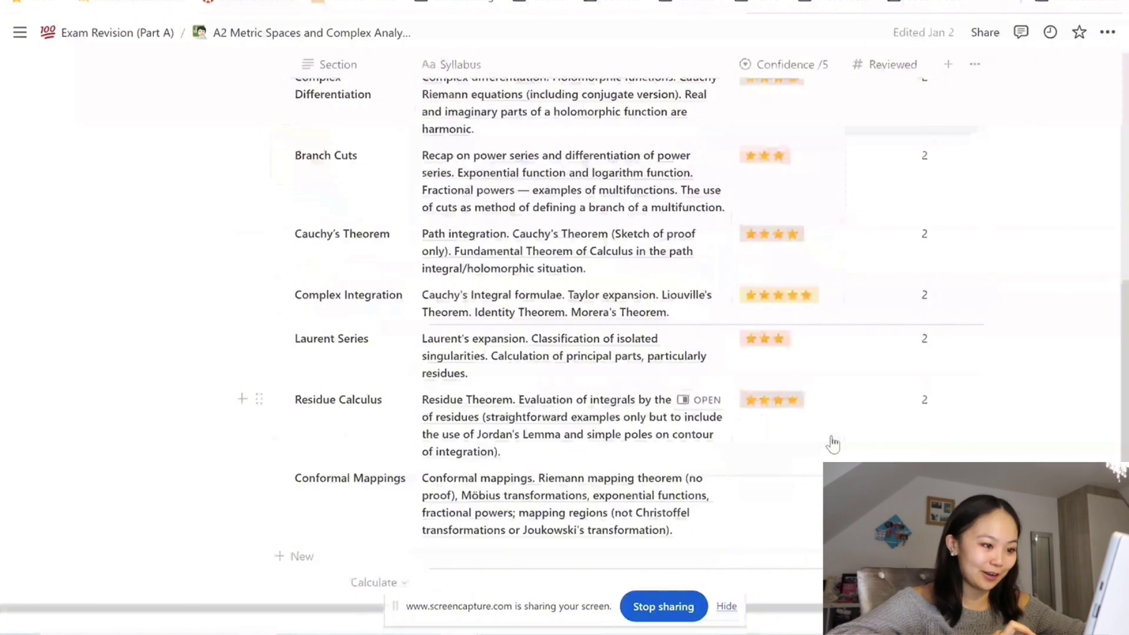
click(765, 536)
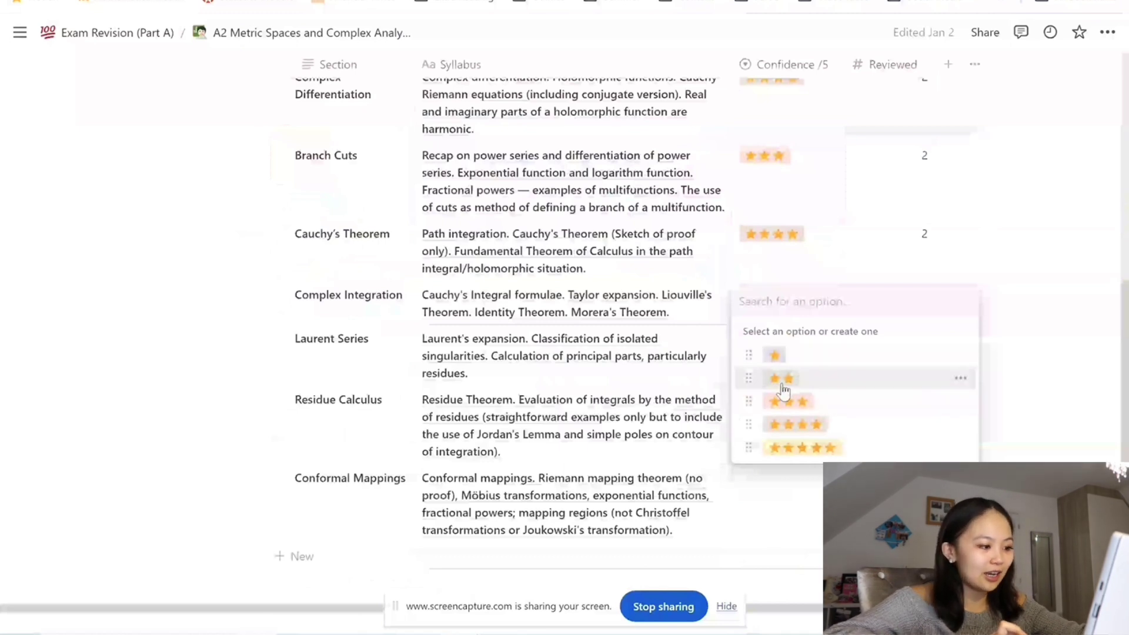
click(840, 363)
Change Complex Geometry's Reviewed count to 8.
scroll(881, 119, up, 3)
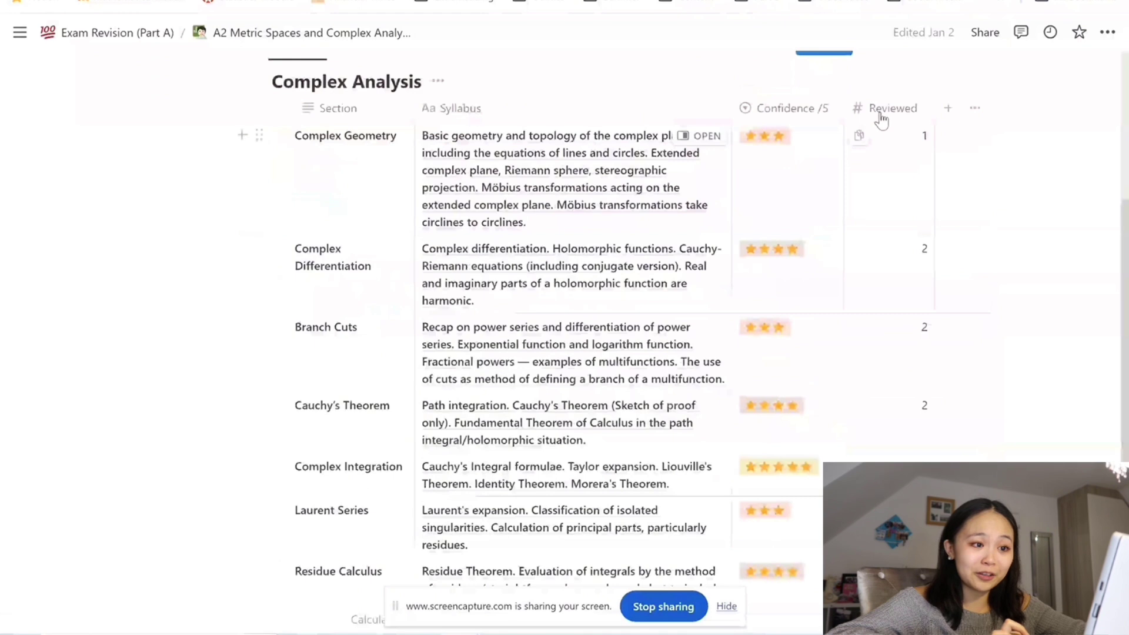
drag(881, 120, 936, 185)
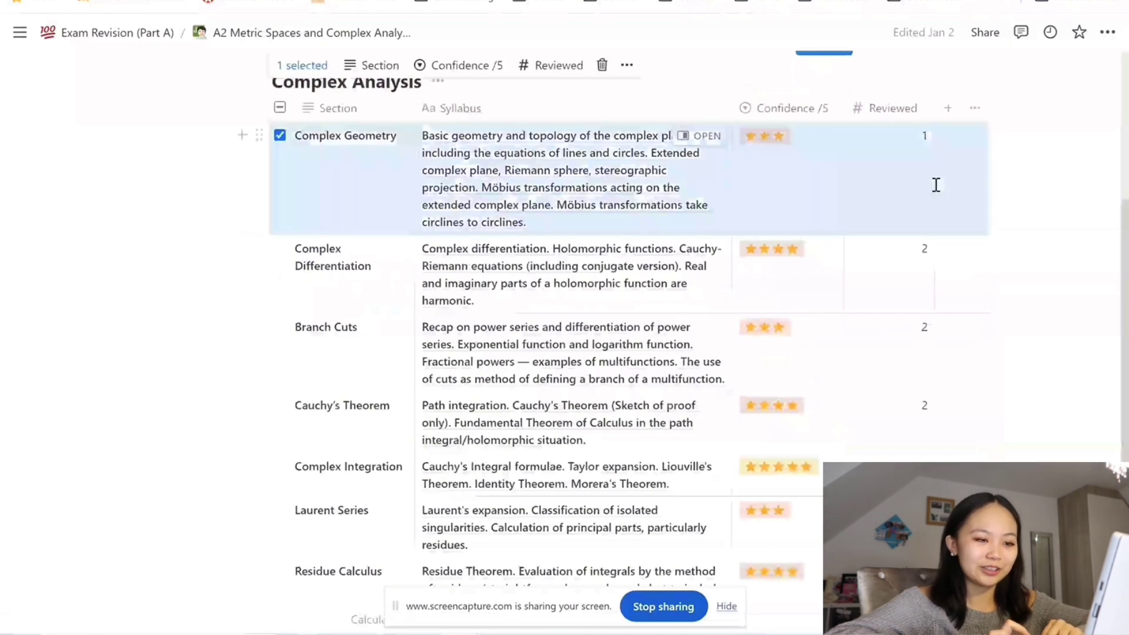
click(939, 142)
key(BackSpace)
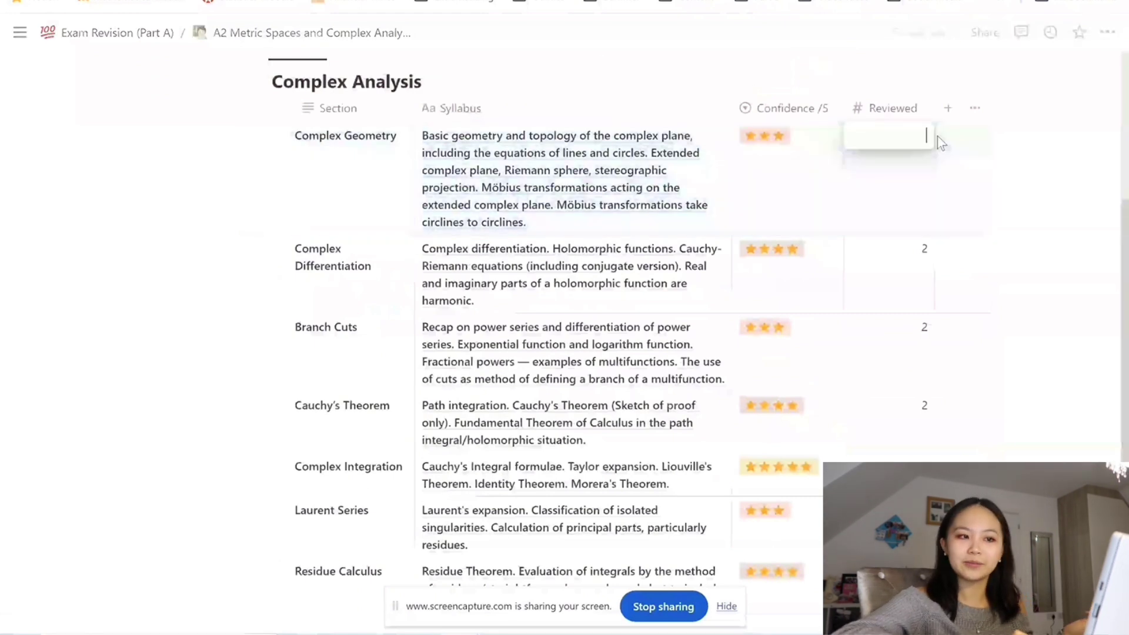
text(8)
key(Return)
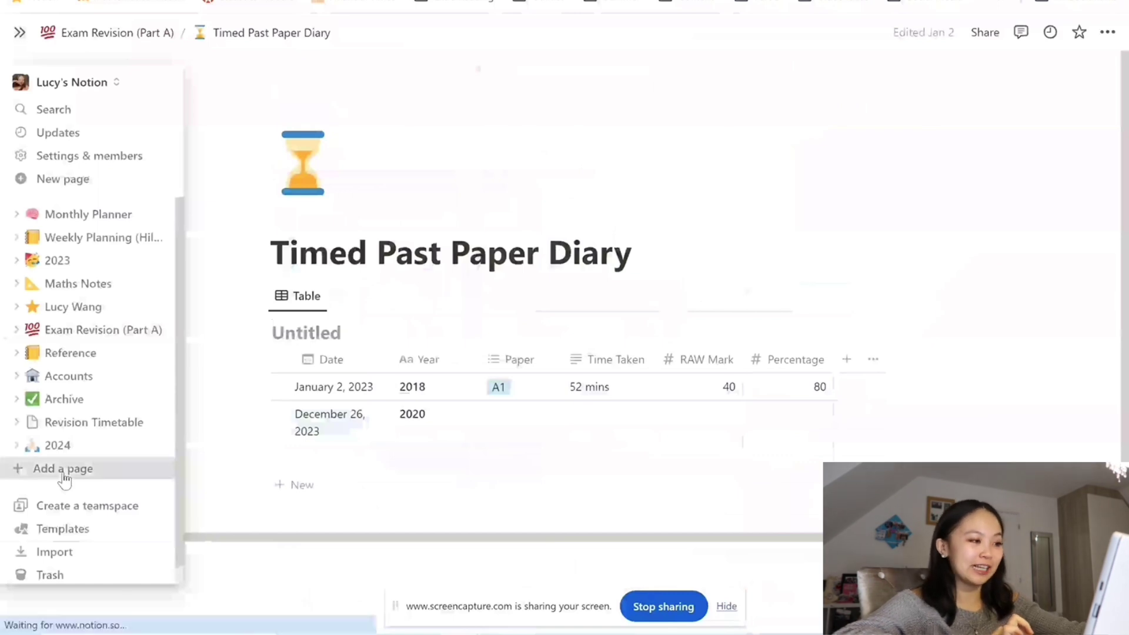
Add a Page block to Maths Notes and title it 'Linear Regression using R'.
click(63, 470)
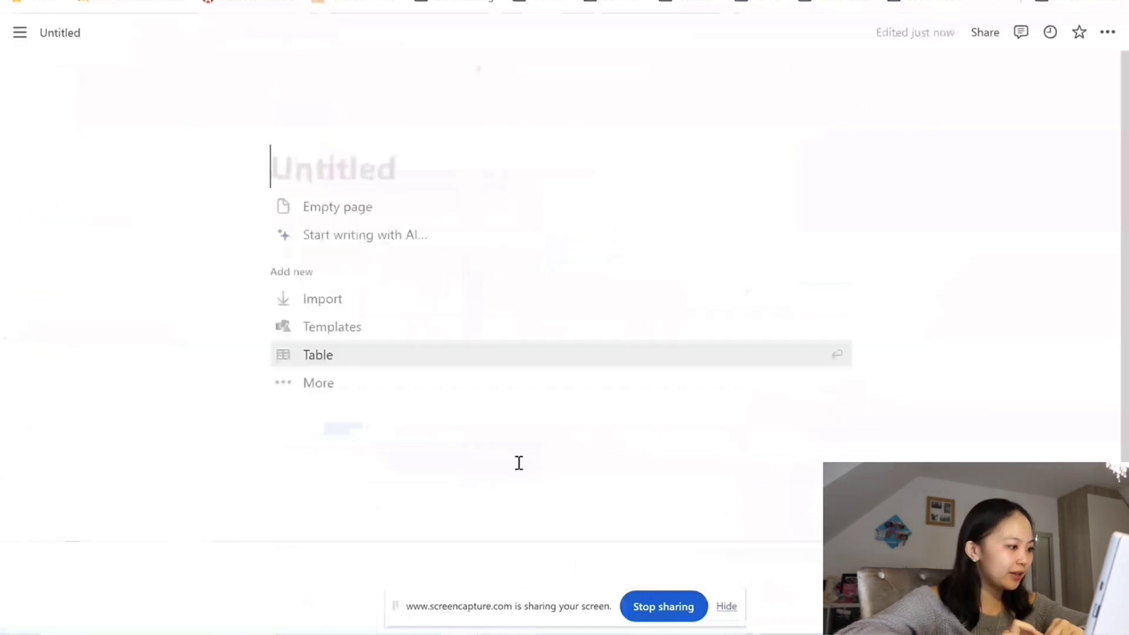
mouse_move(21, 39)
click(68, 287)
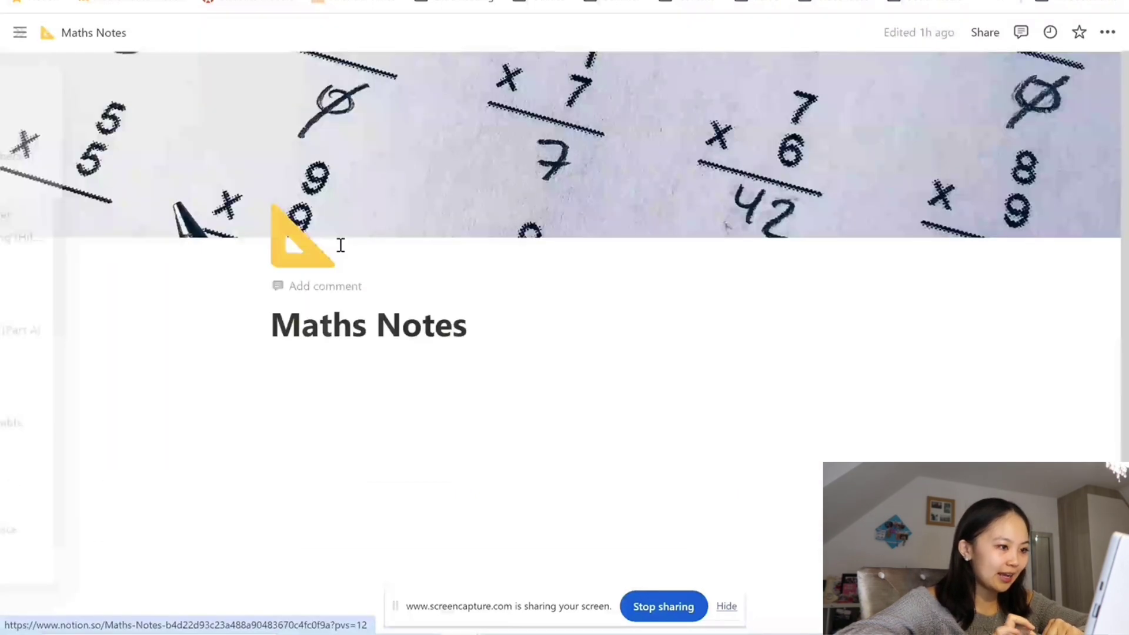
click(262, 374)
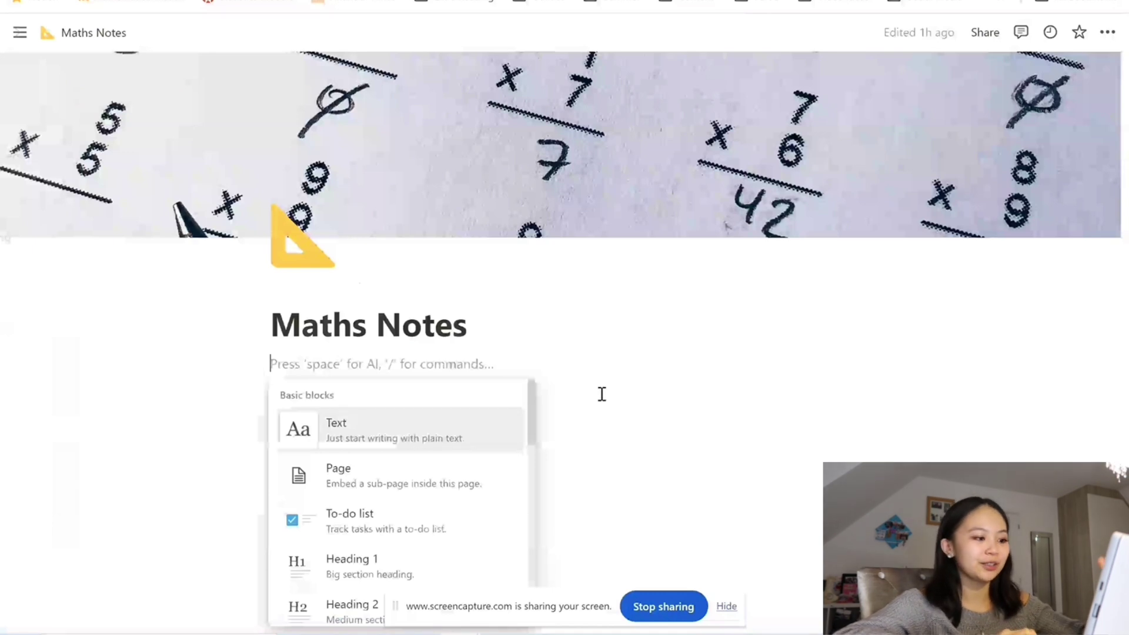
click(414, 477)
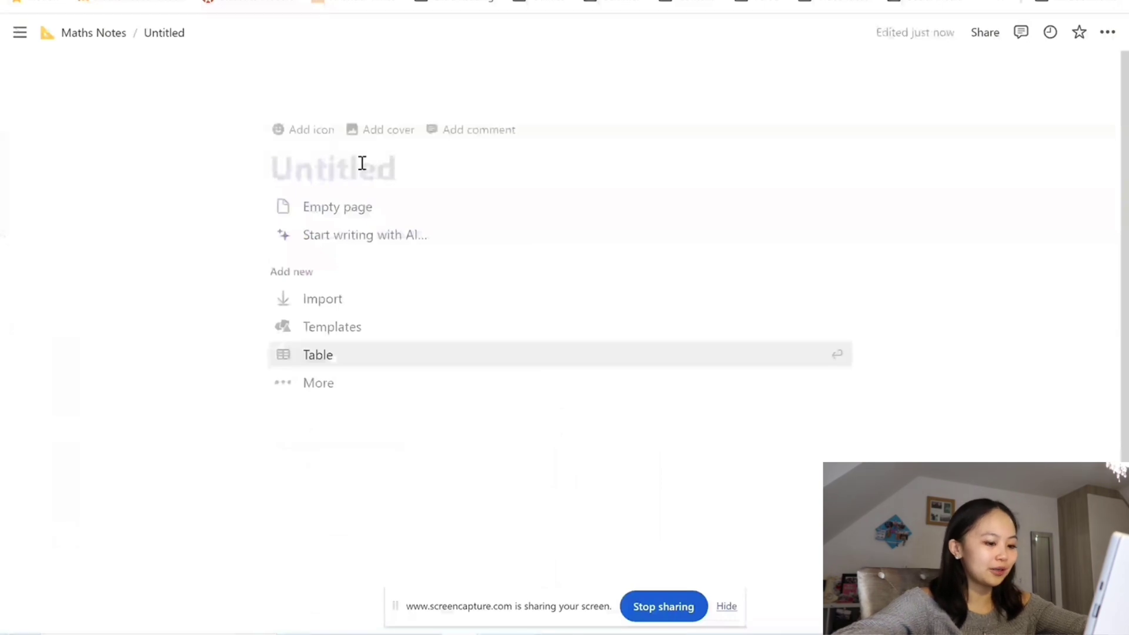
text(L)
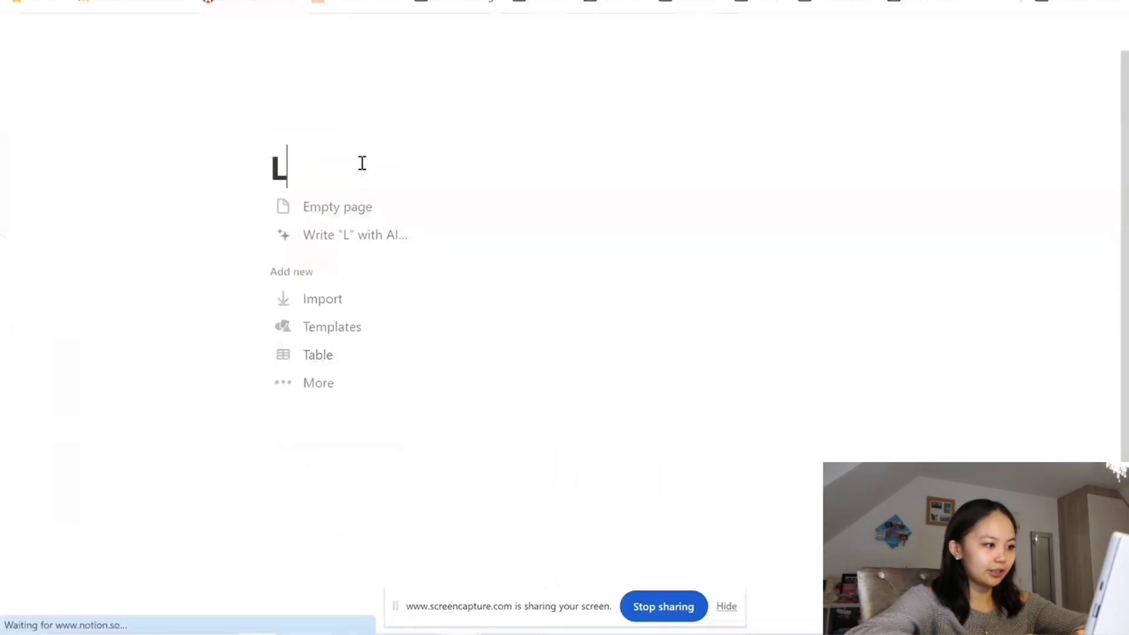
text(inear Regre)
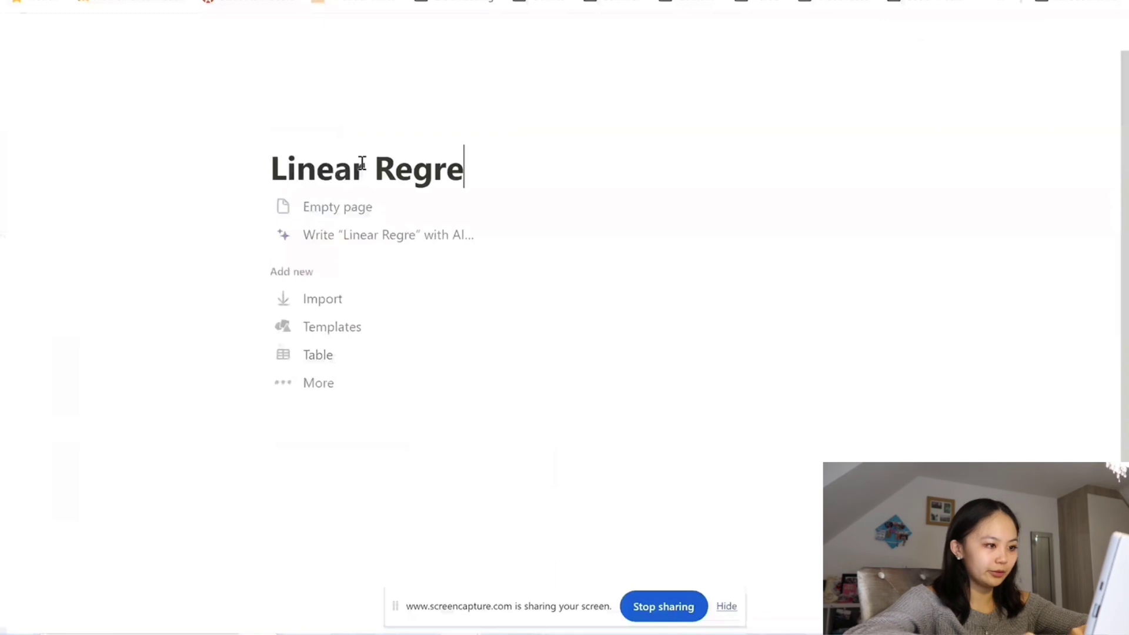
text(ssion using R)
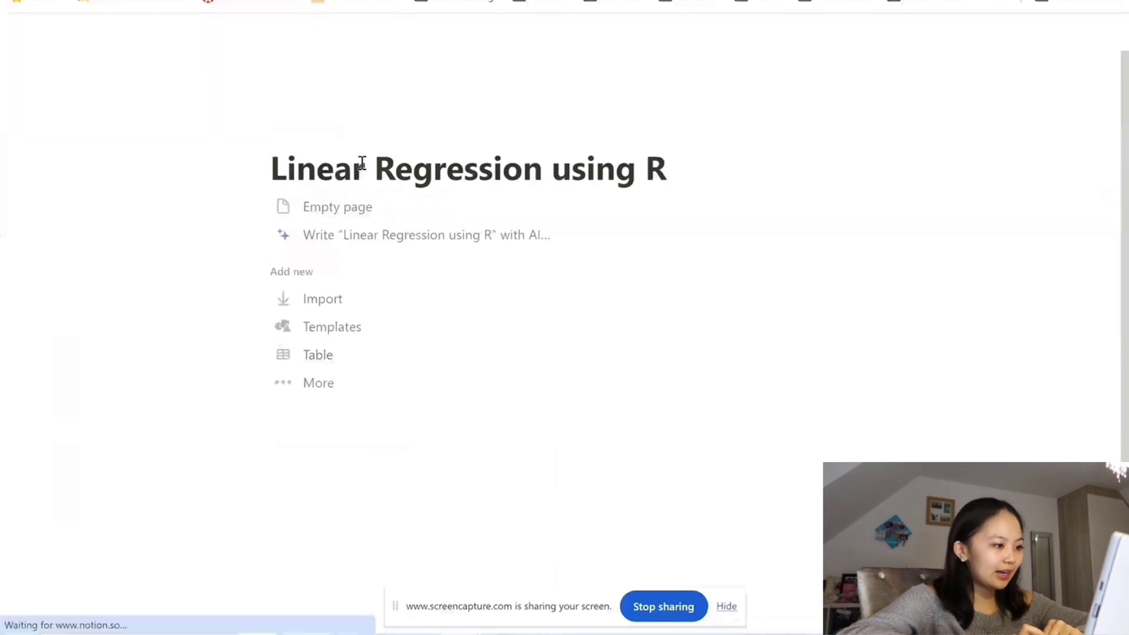
click(320, 213)
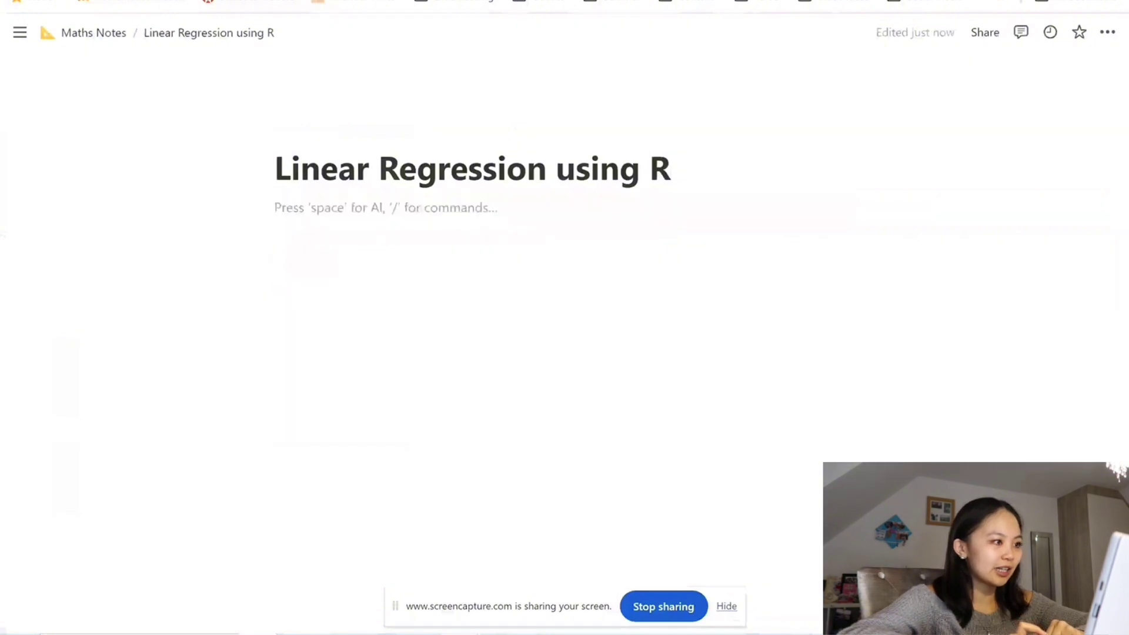
Search 'linear regression us' in a new Chrome tab and scroll the results.
click(348, 4)
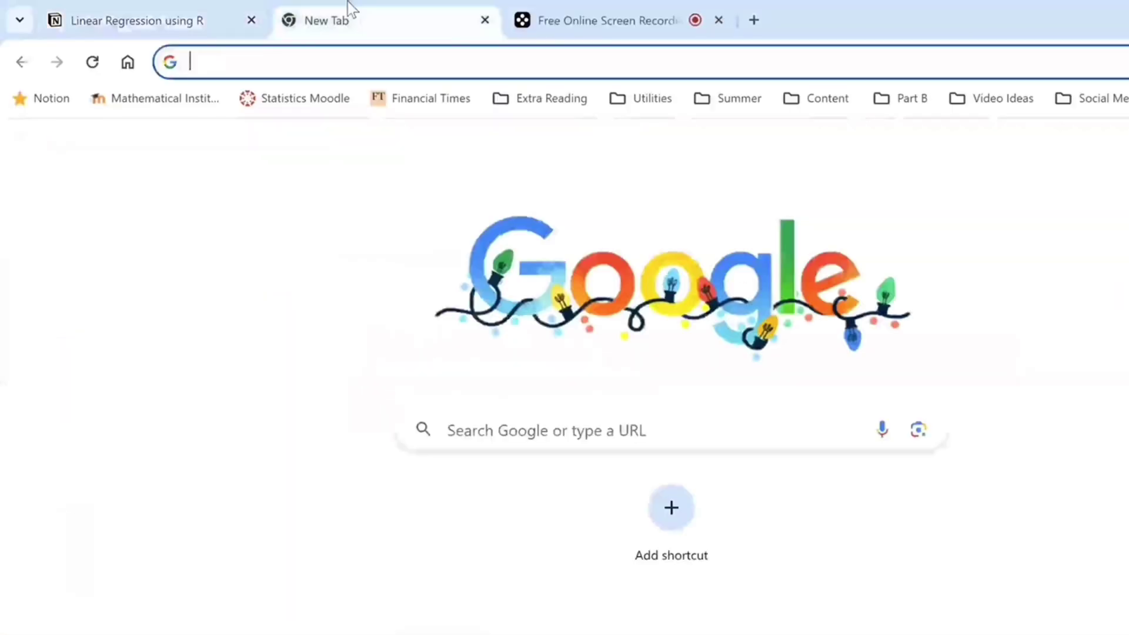
text(linear )
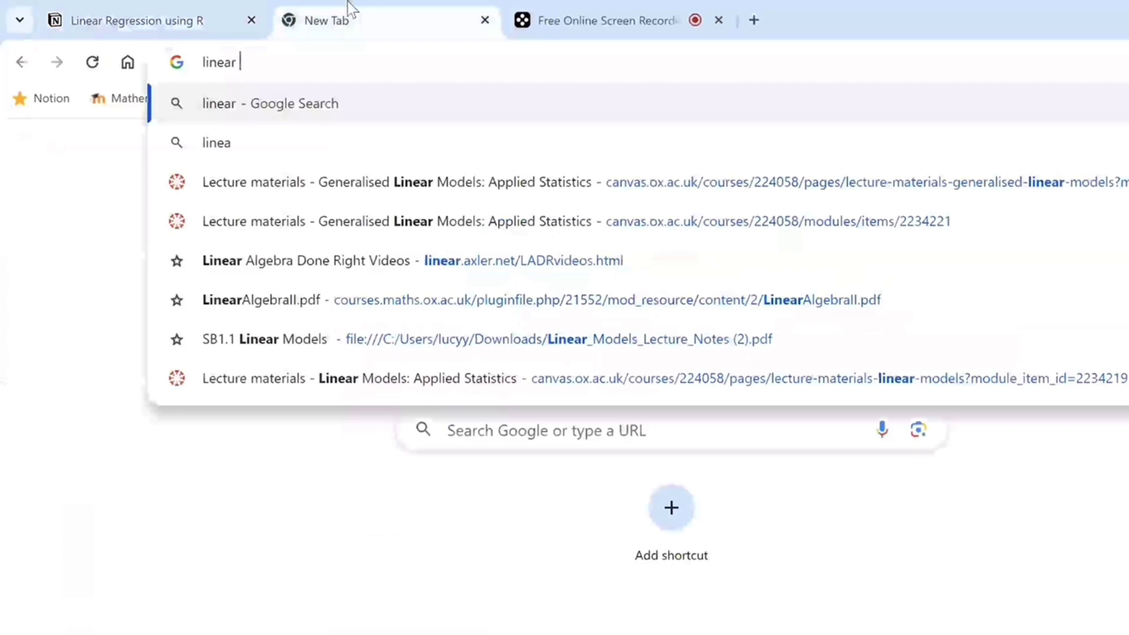
text(regression us)
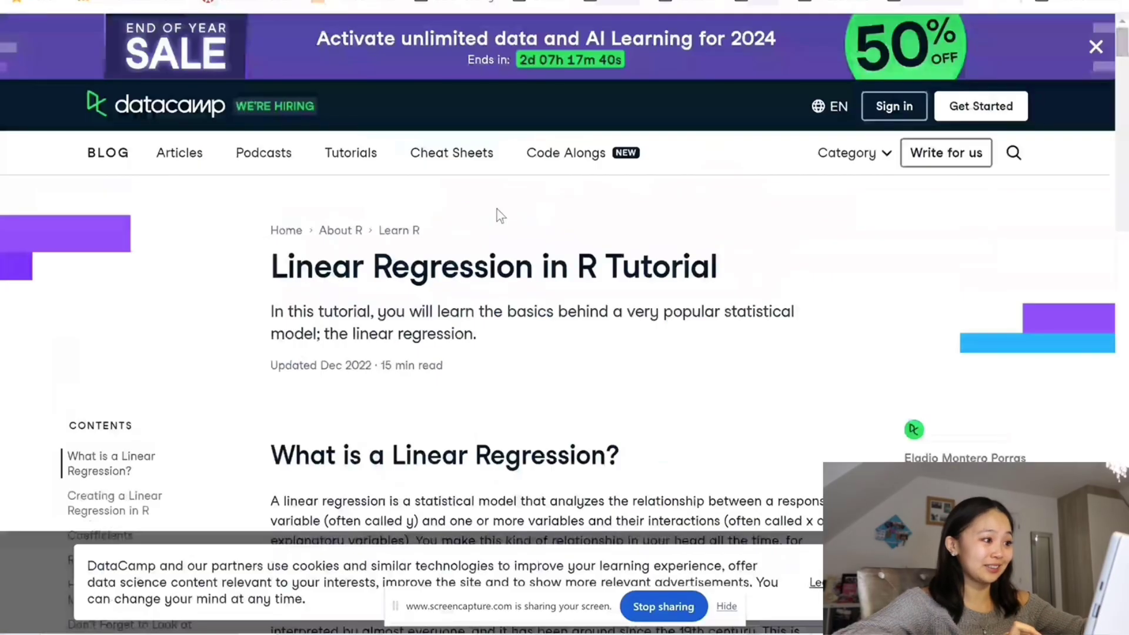
scroll(500, 216, down, 5)
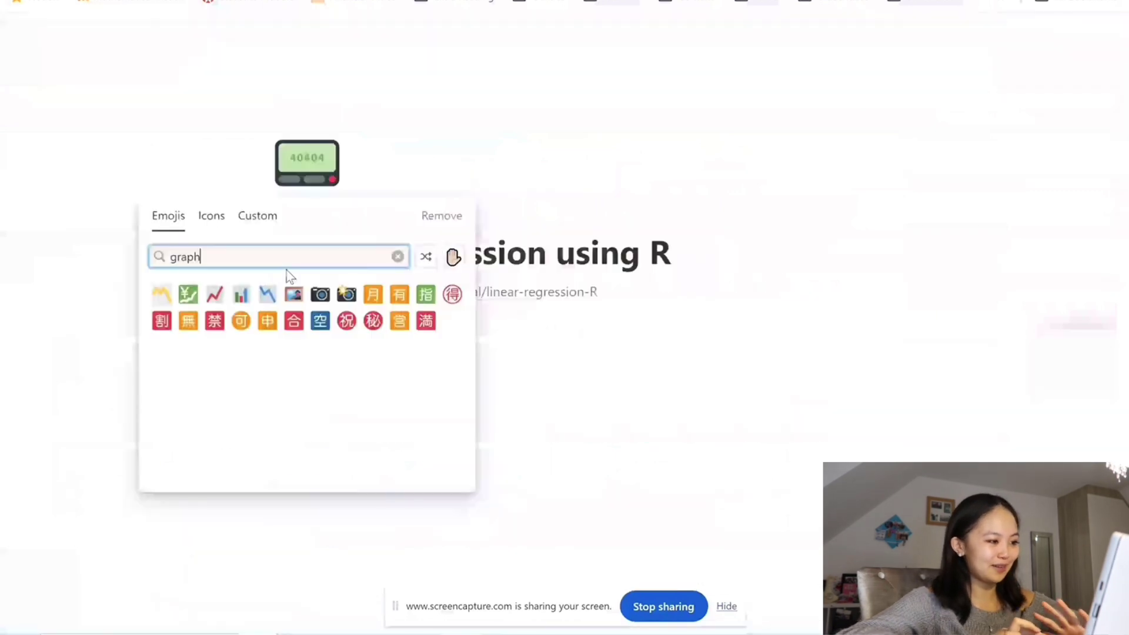
Set the rising-chart emoji as the page icon and add an empty block below the tutorial link.
click(216, 292)
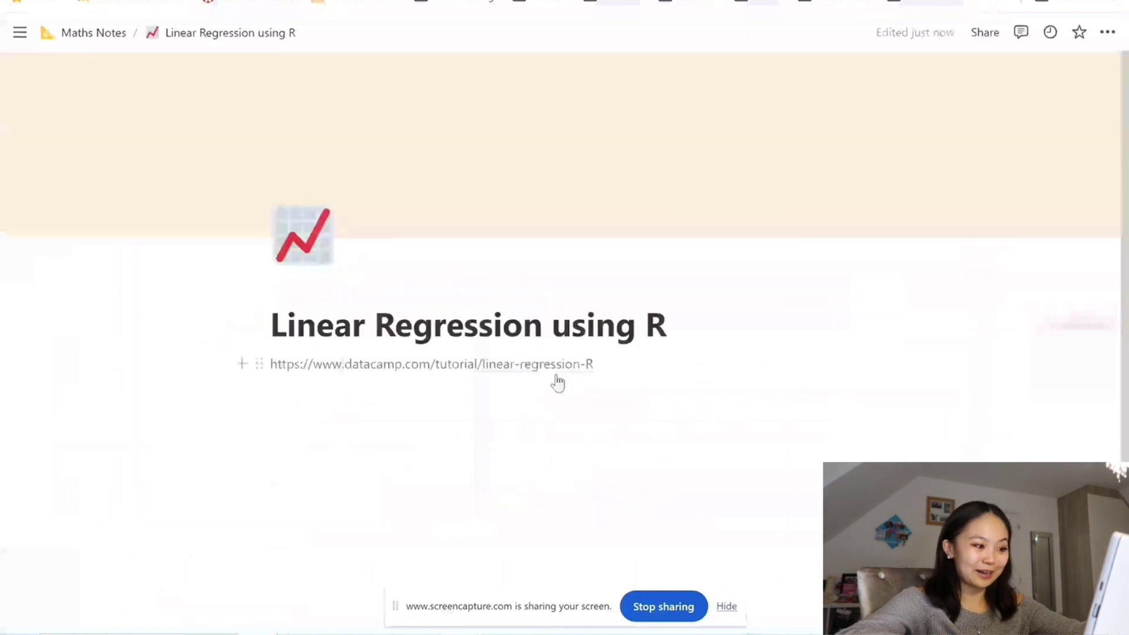
click(601, 363)
key(Return)
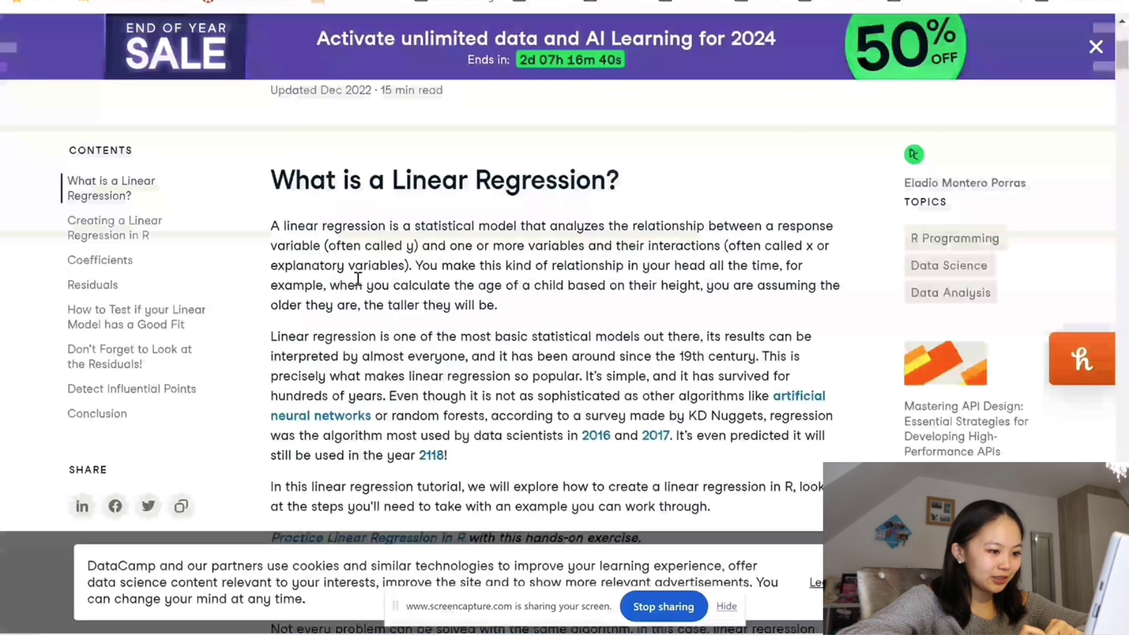
scroll(357, 279, down, 1)
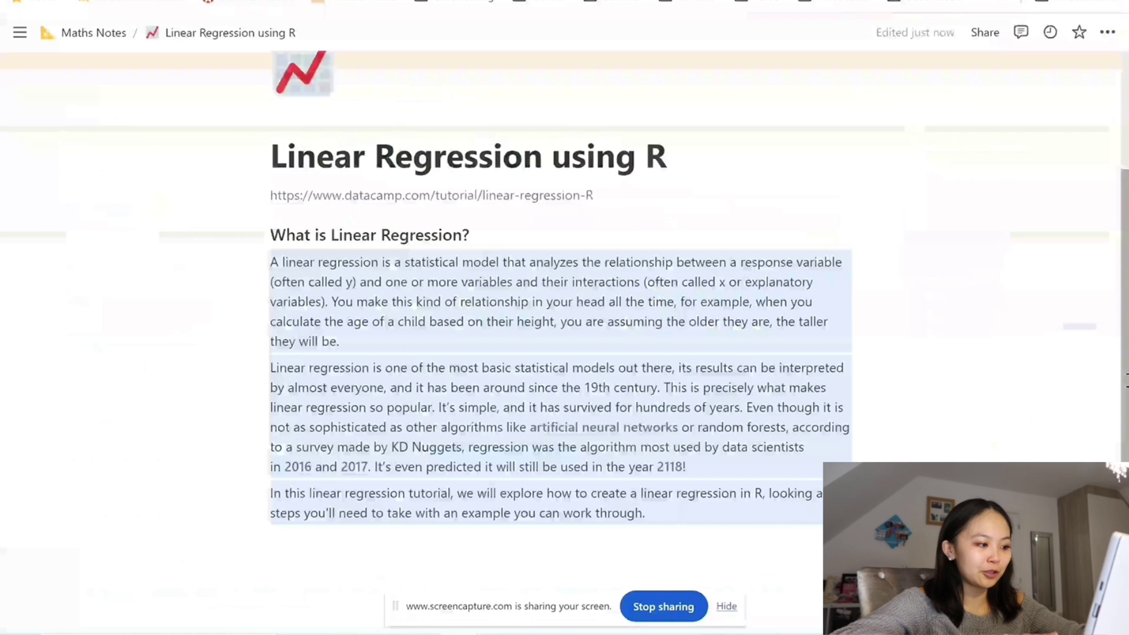
Paste the tutorial content and create a toggle titled 'lm function in R'.
click(676, 509)
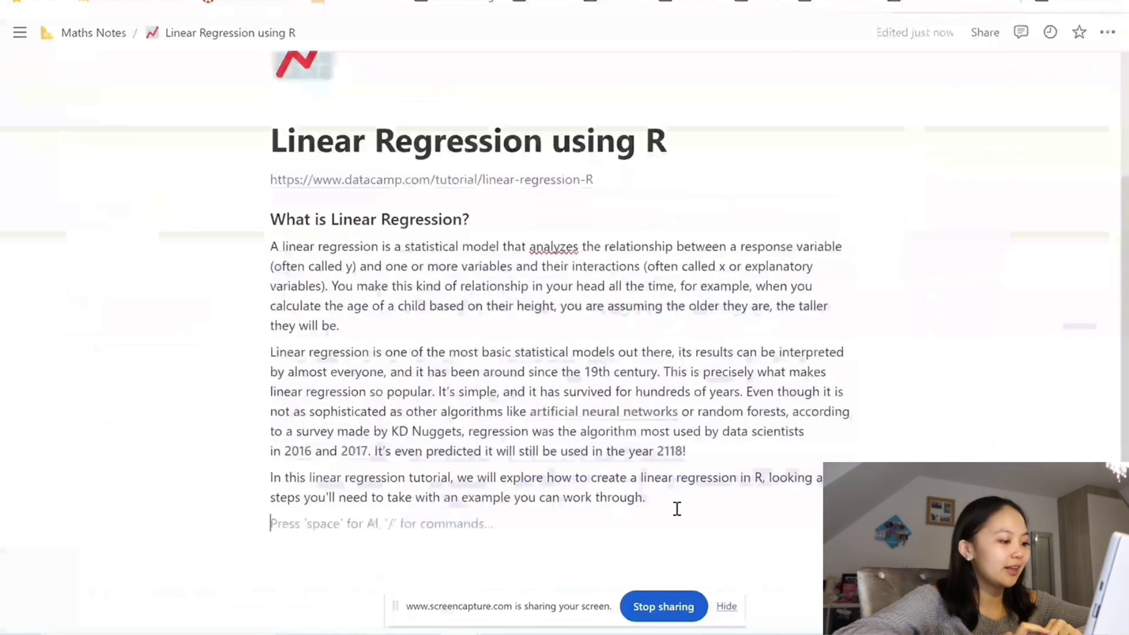
text(>)
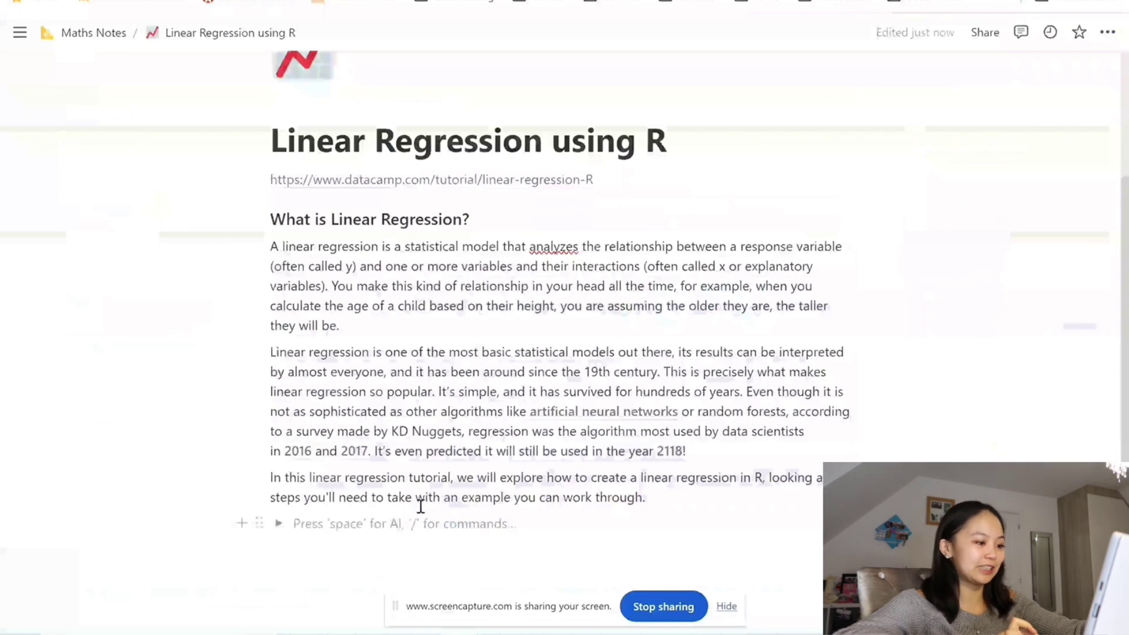
key(ctrl+v)
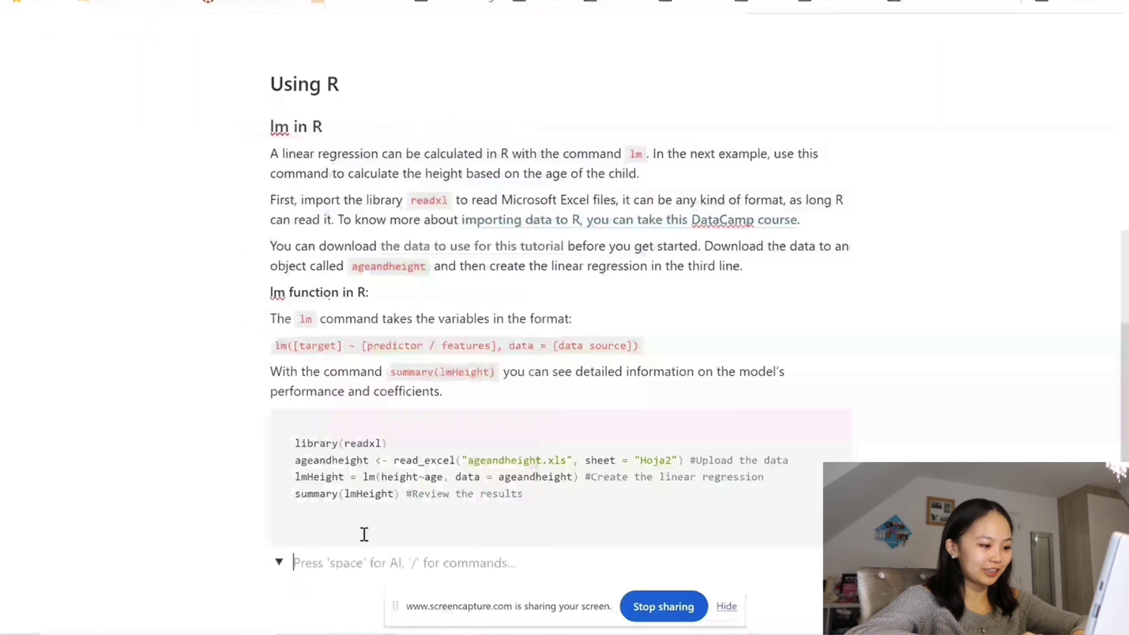
text(lm funct)
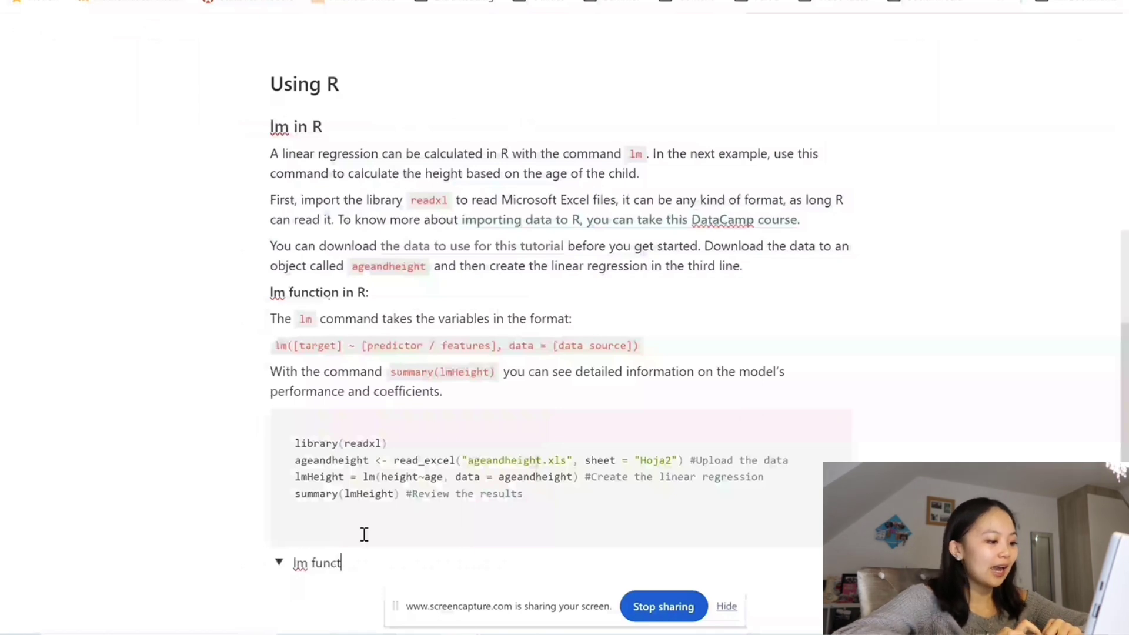
text(ion in R)
key(Return)
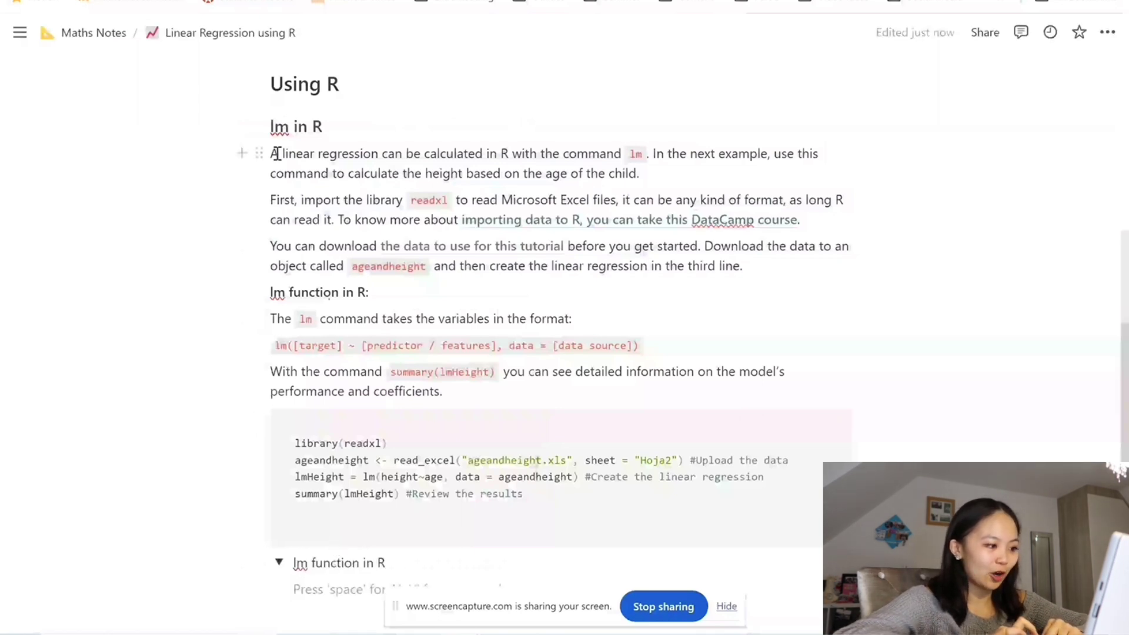
Copy the lm command format lines into the toggle and collapse it.
drag(269, 318, 653, 344)
key(ctrl+c)
click(303, 588)
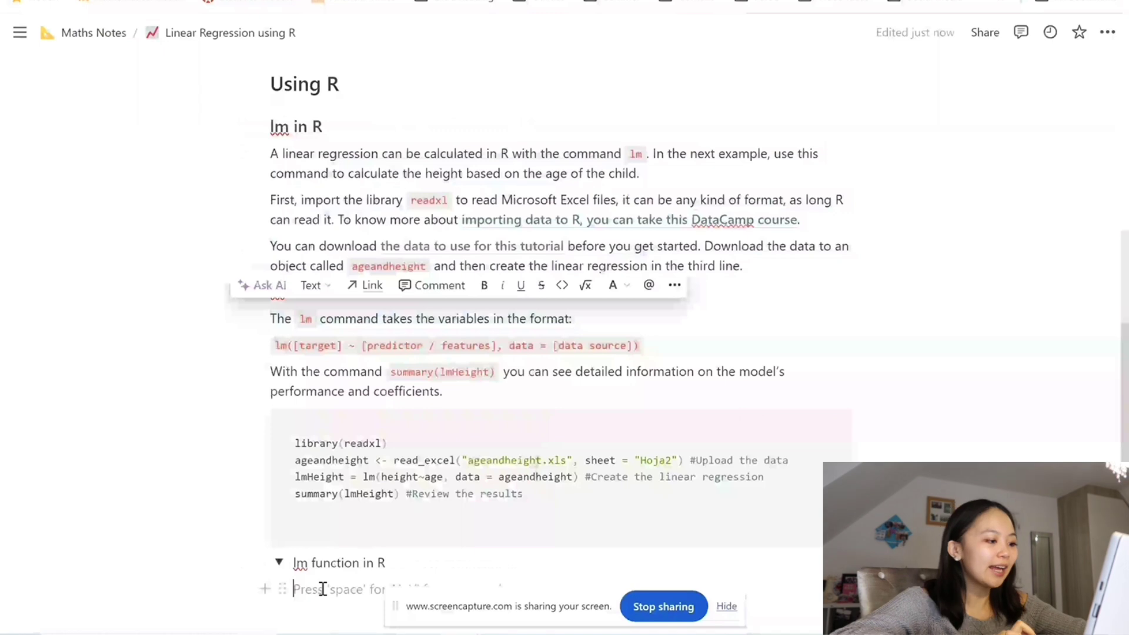
key(ctrl+v)
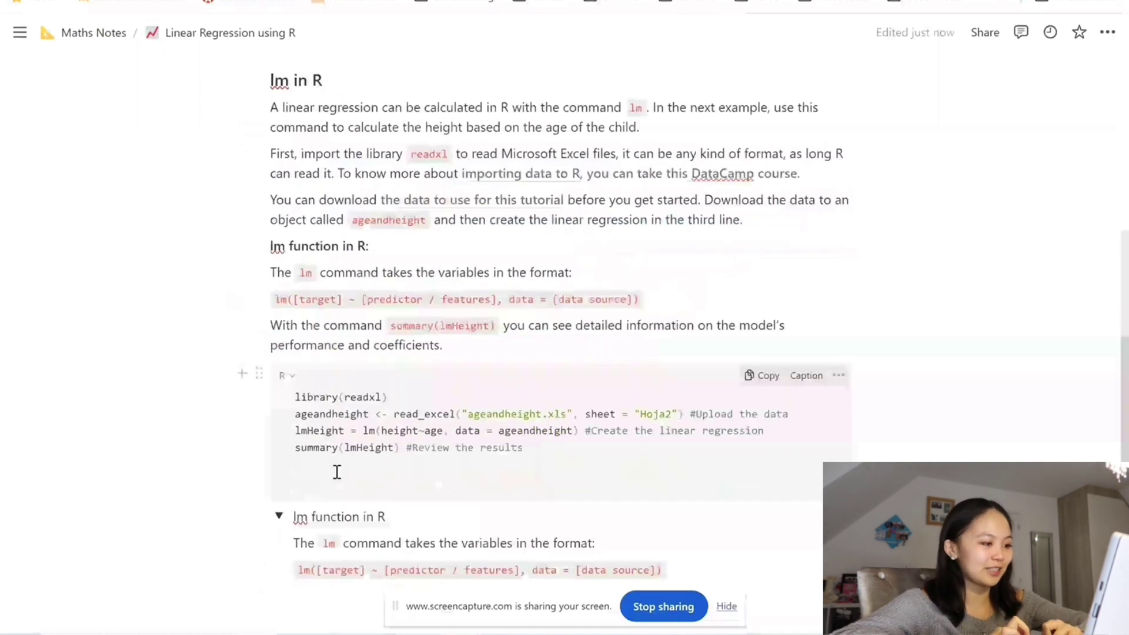
key(ctrl+Return)
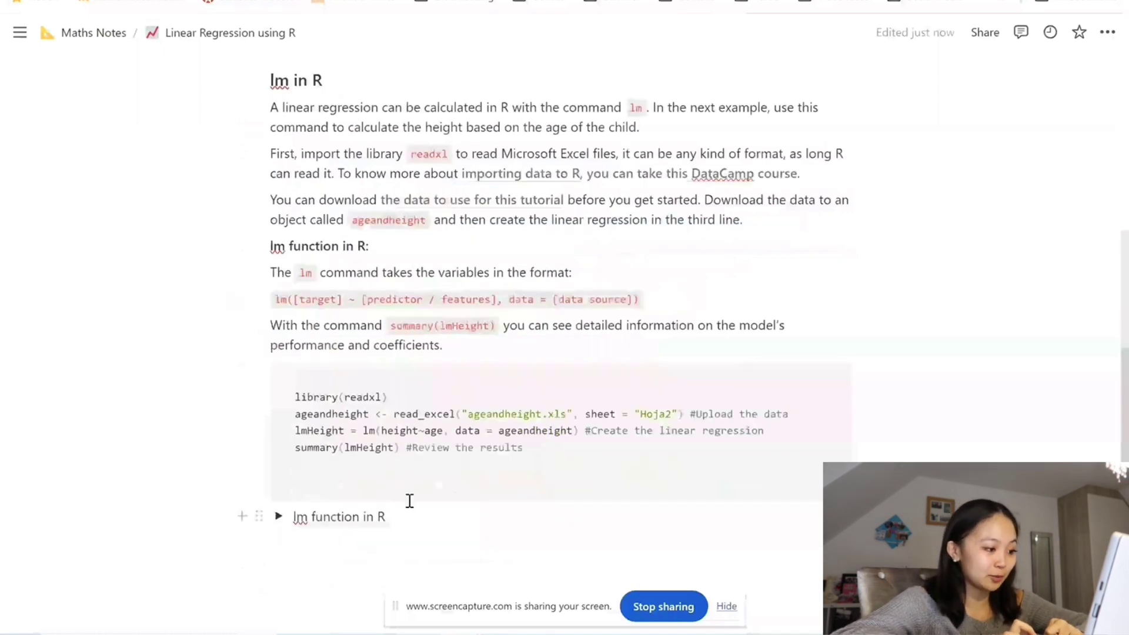
key(ctrl+a)
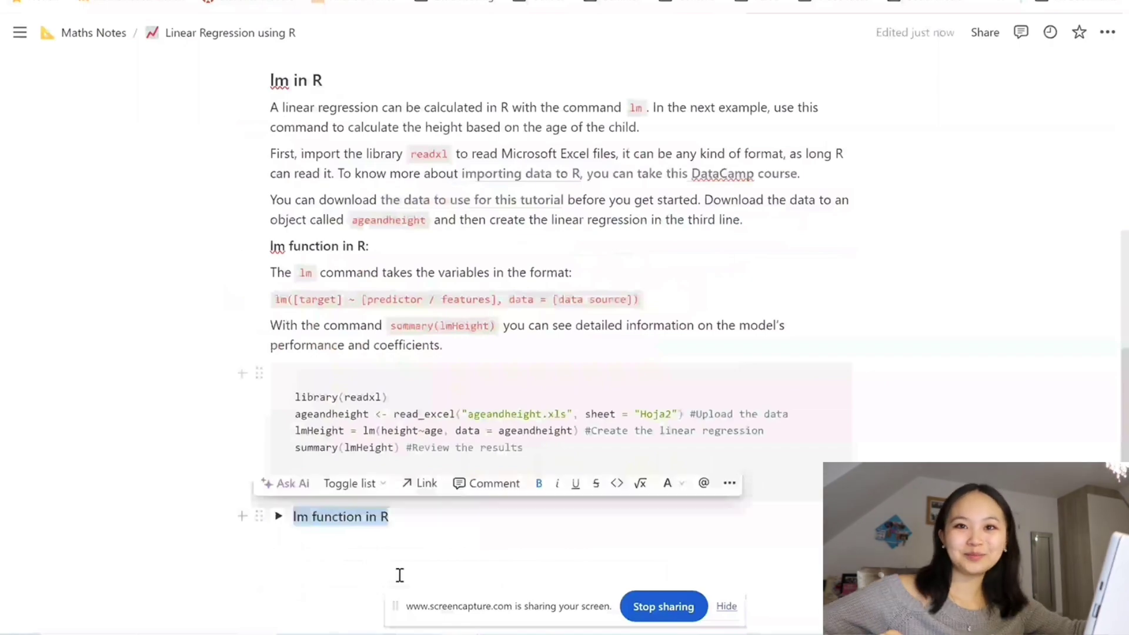
click(400, 575)
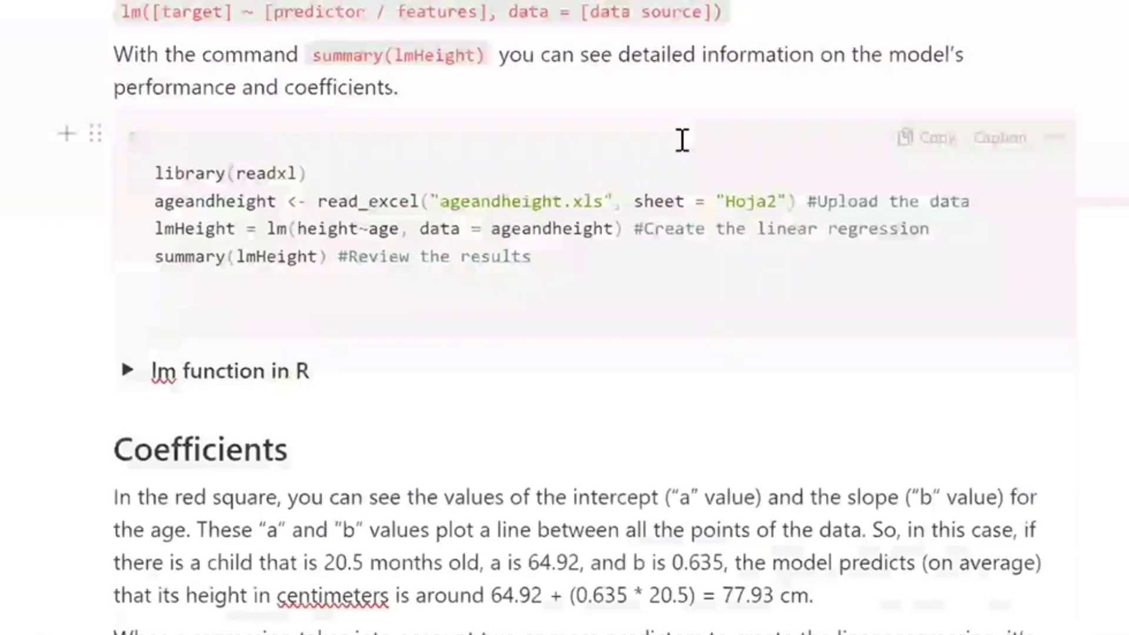
Ask Notion AI 'what other information do I have in my notes on this' about 'Linear Model has a Good Fit'.
scroll(682, 139, down, 10)
drag(821, 139, 404, 139)
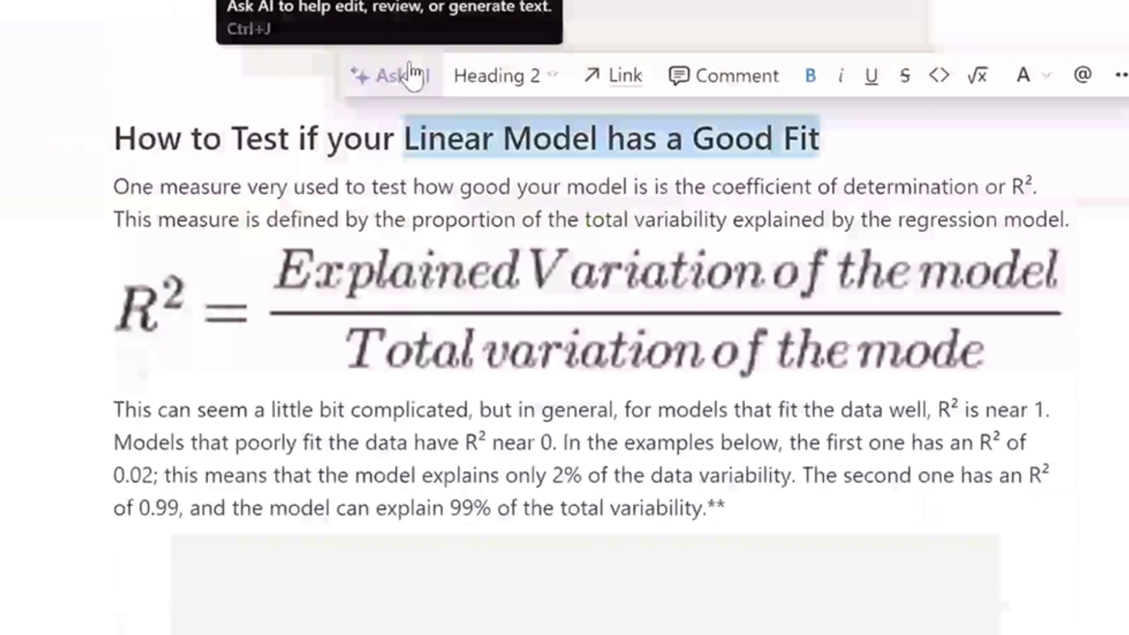
click(411, 75)
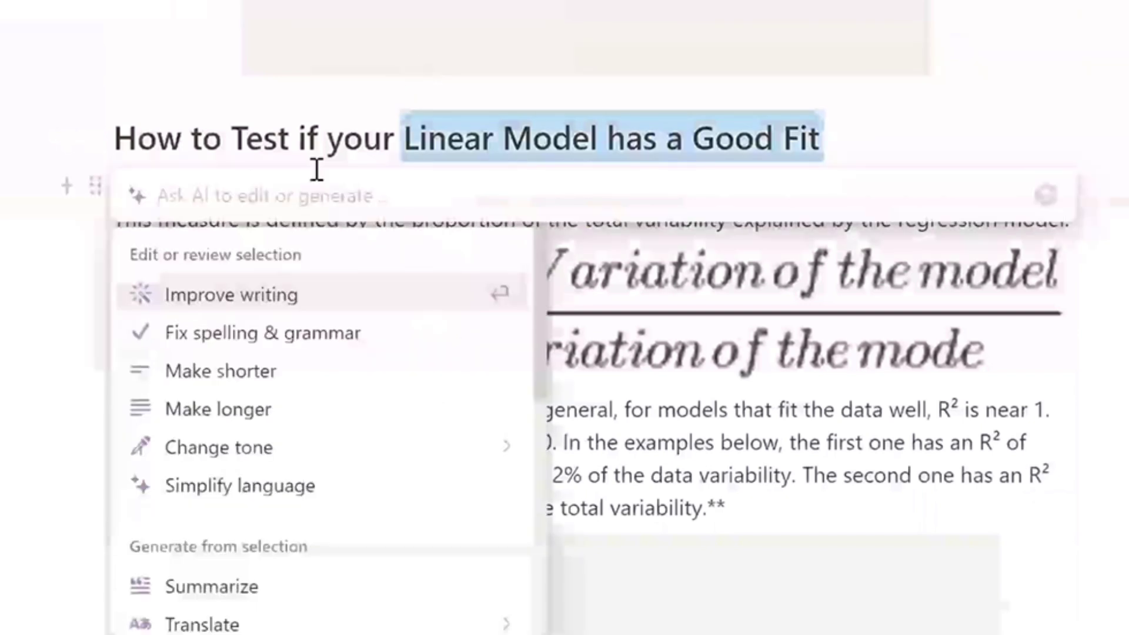
text(what other )
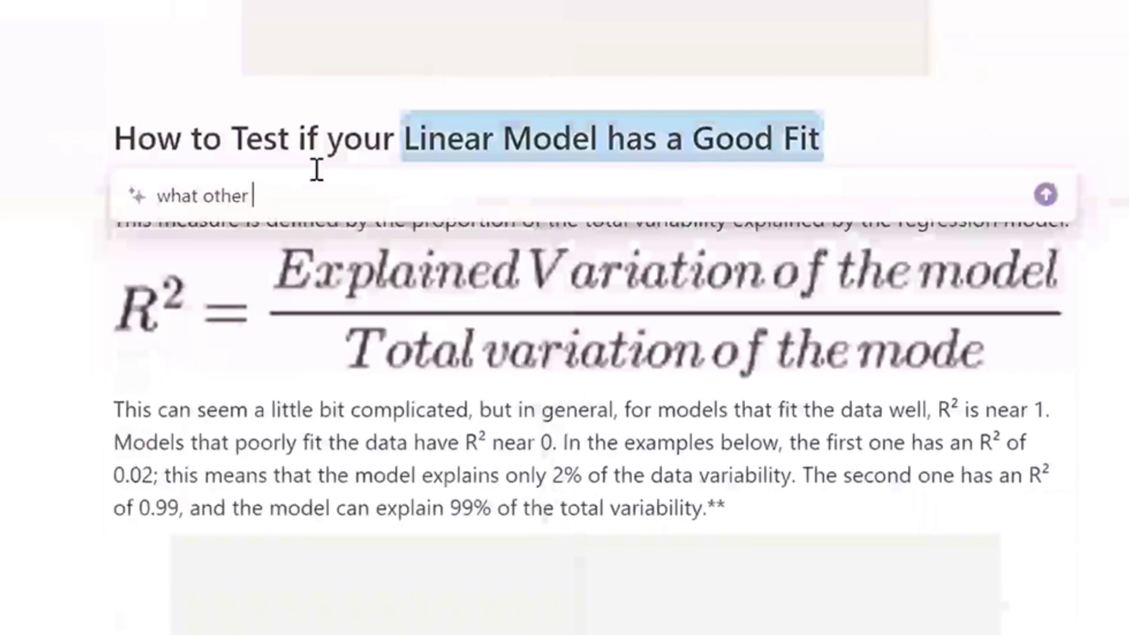
text(information do I have i)
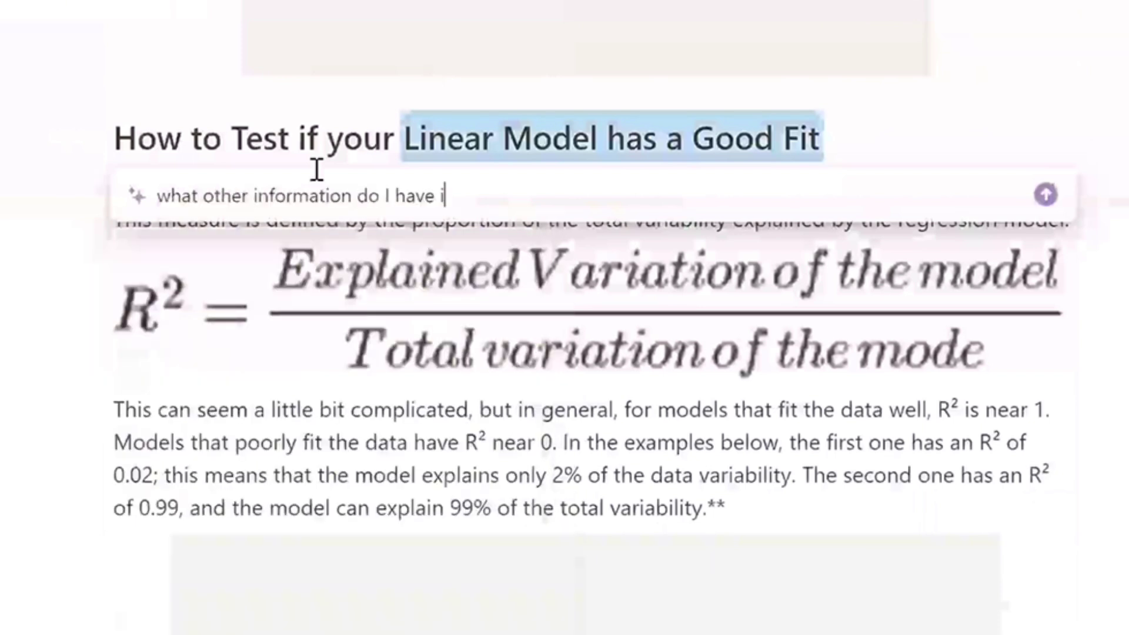
text(n my notes on this)
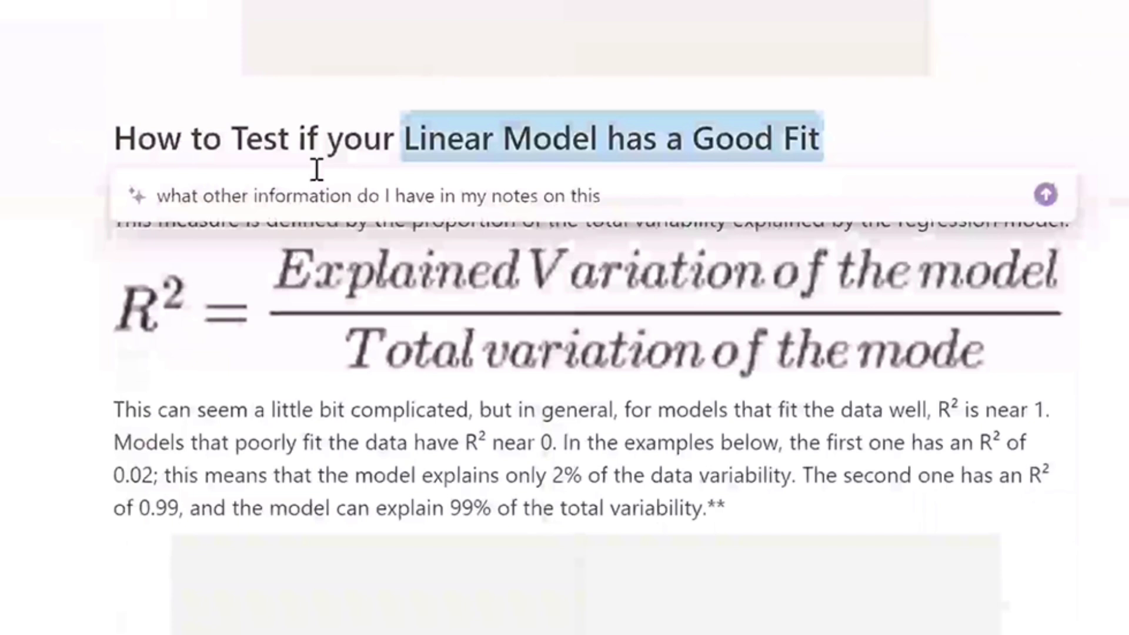
key(Return)
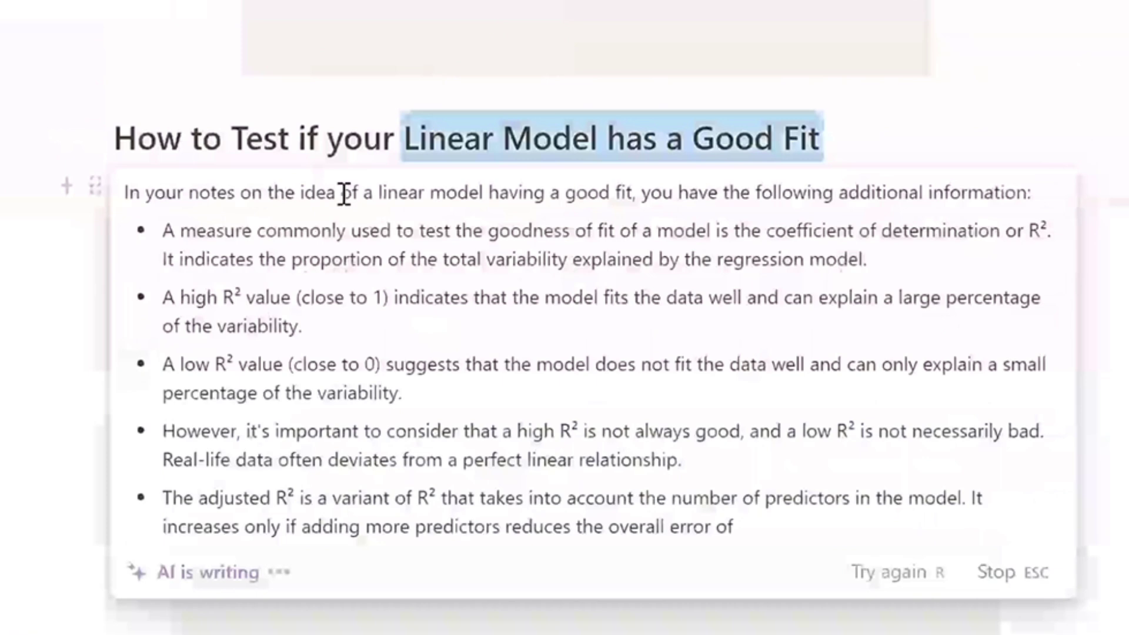
Send the follow-up 'so a high R^2 model means a good fit', then go up to the parent page.
text(so)
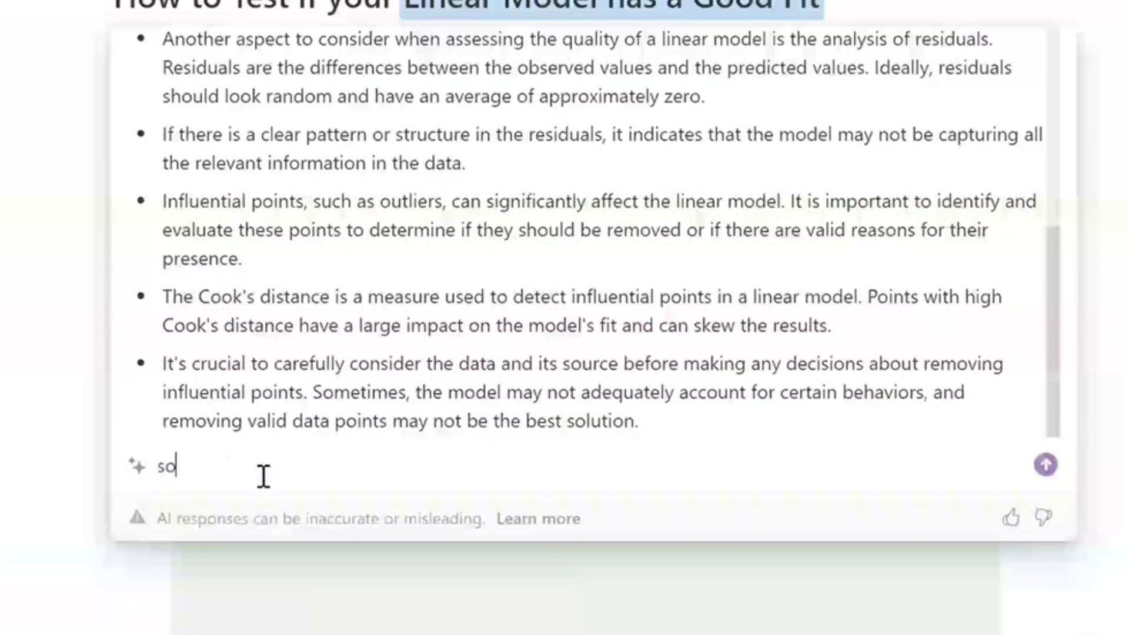
text( a high R)
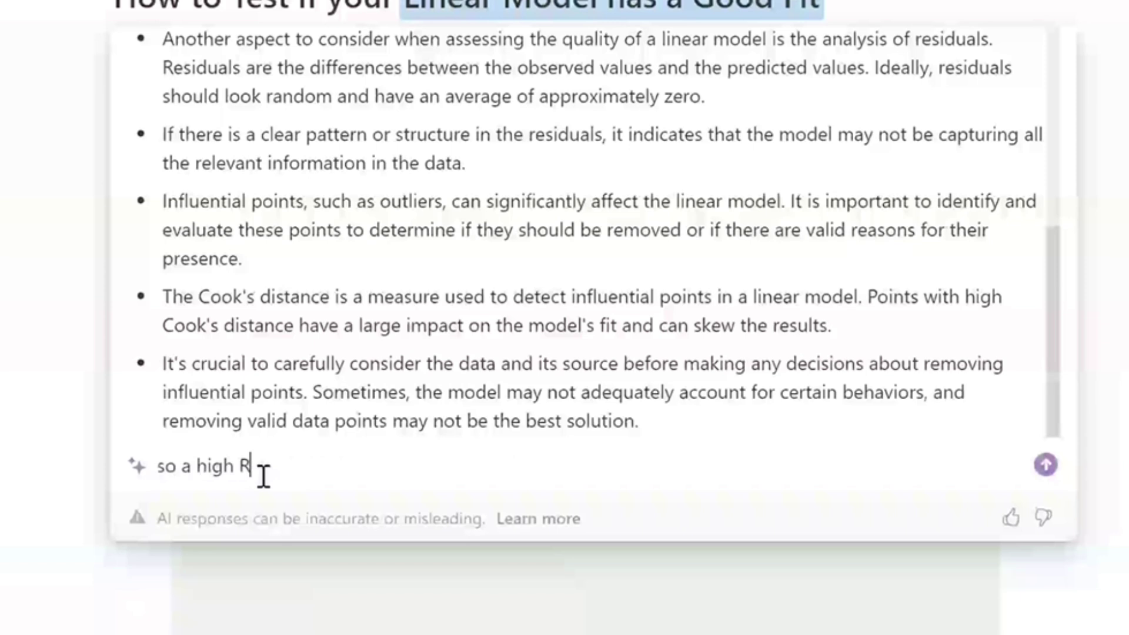
text(^2 model means a )
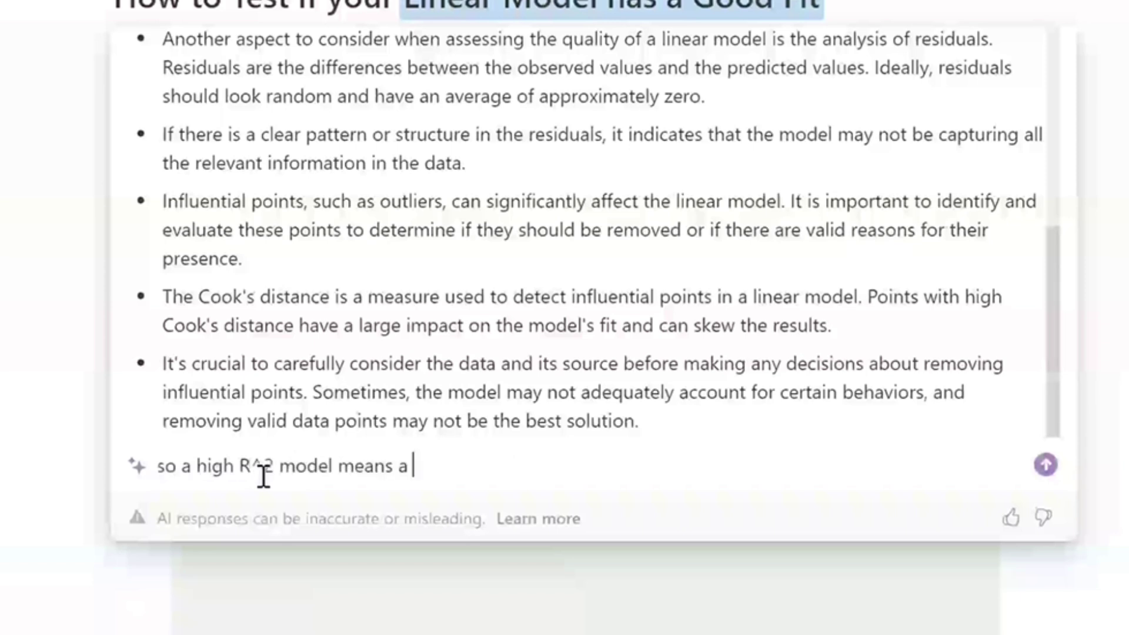
text(good fit)
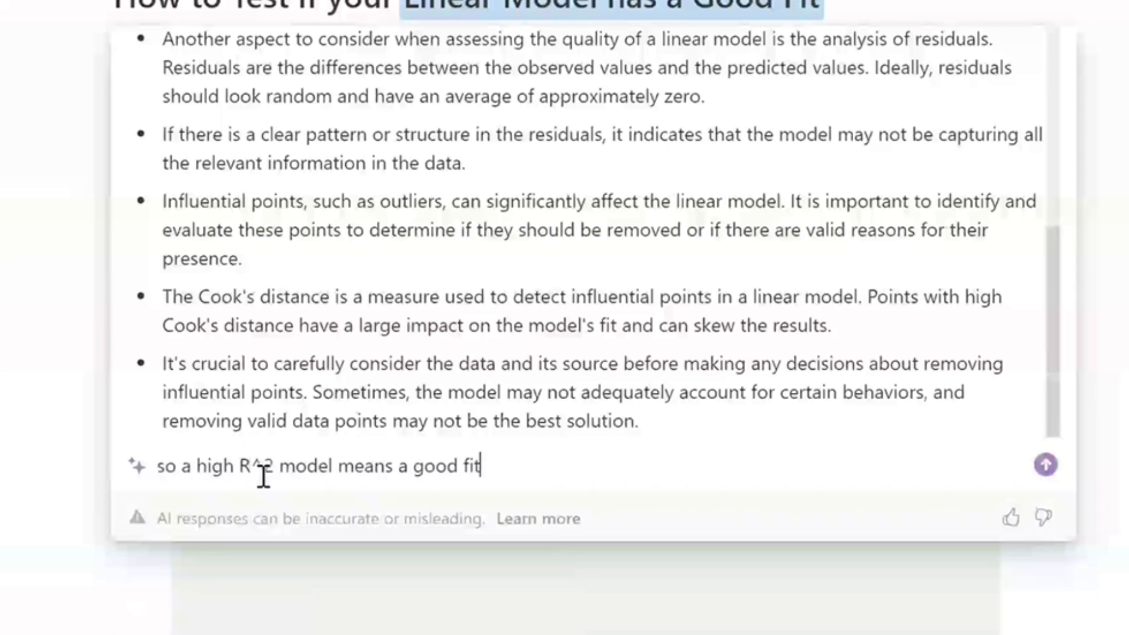
key(Return)
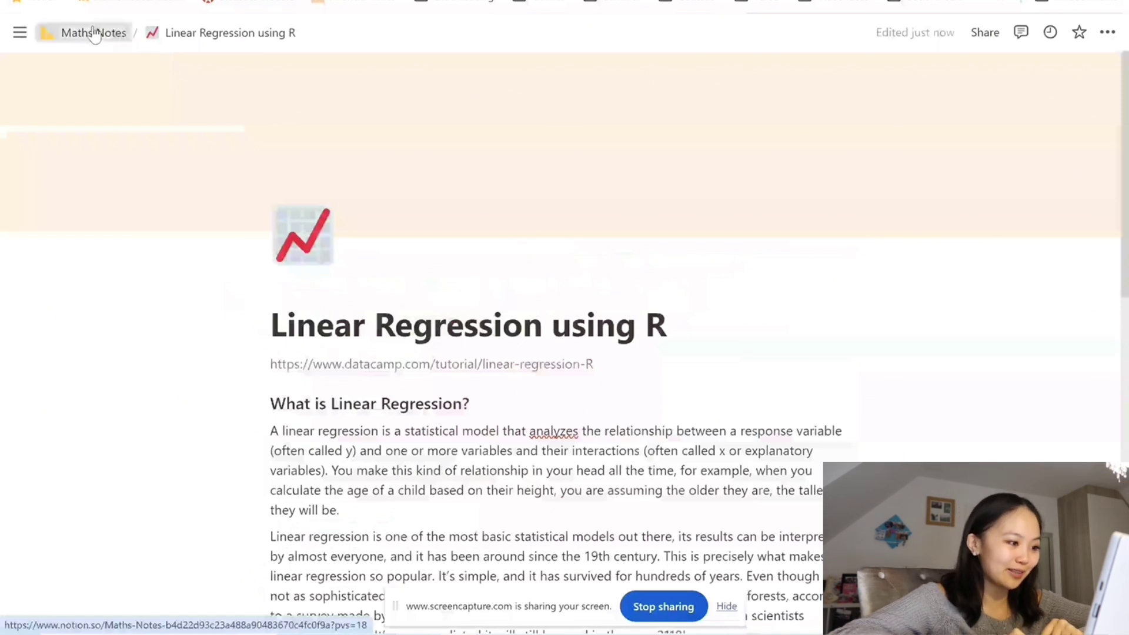
click(94, 34)
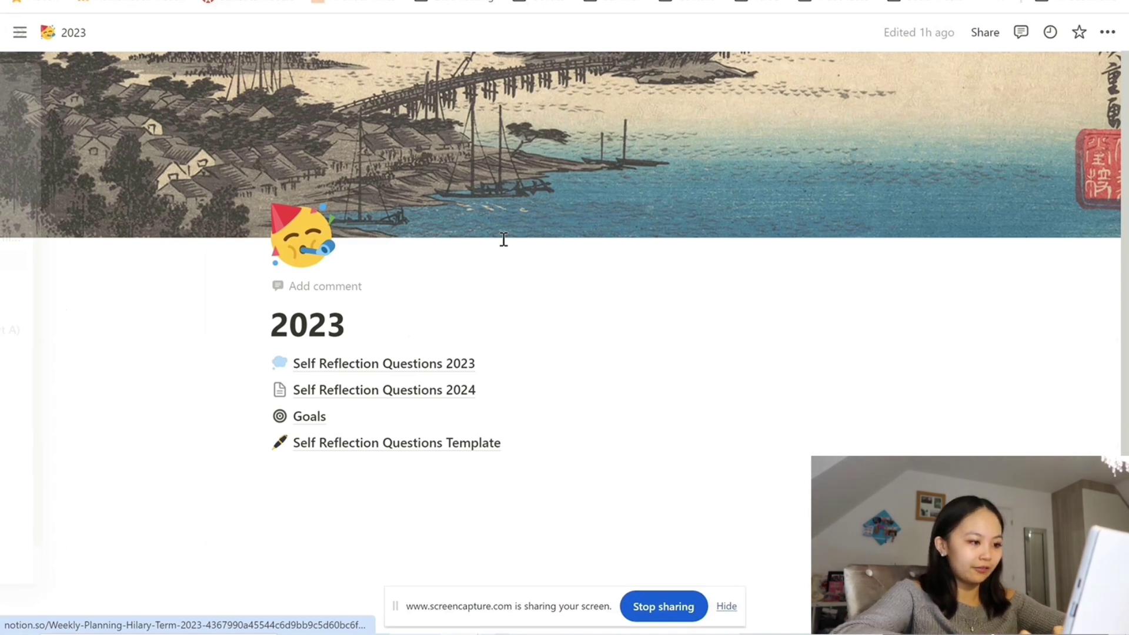
Retitle the 2023 page 'Annual Review and Goal Setting' and open Self Reflection Questions Template.
double_click(357, 336)
text(Annual Revie)
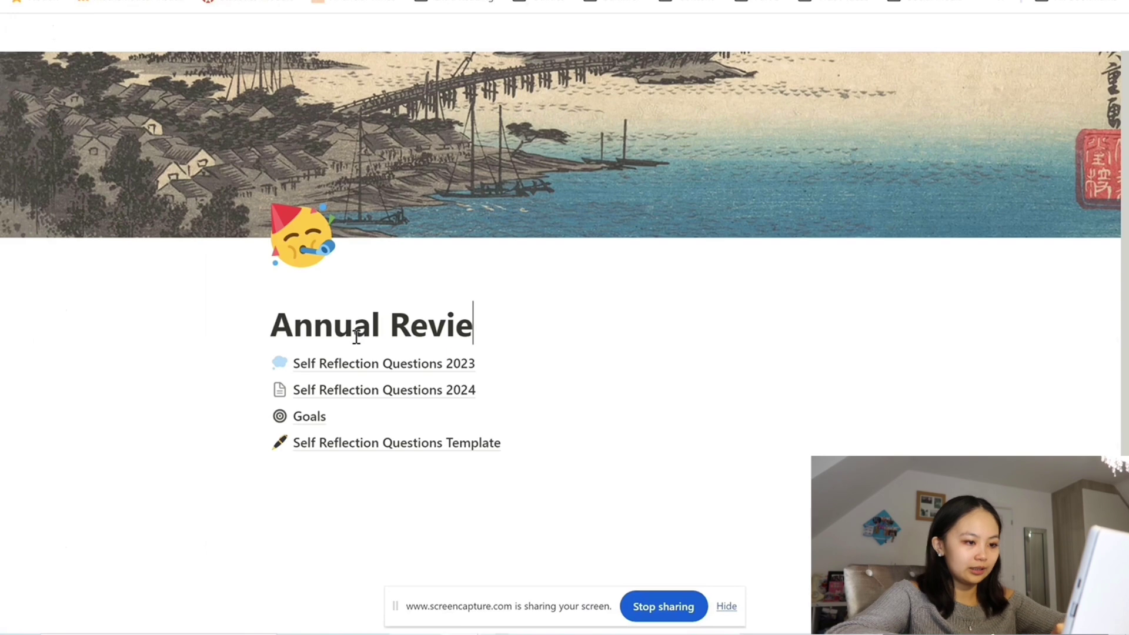
text(w and Goal Setting)
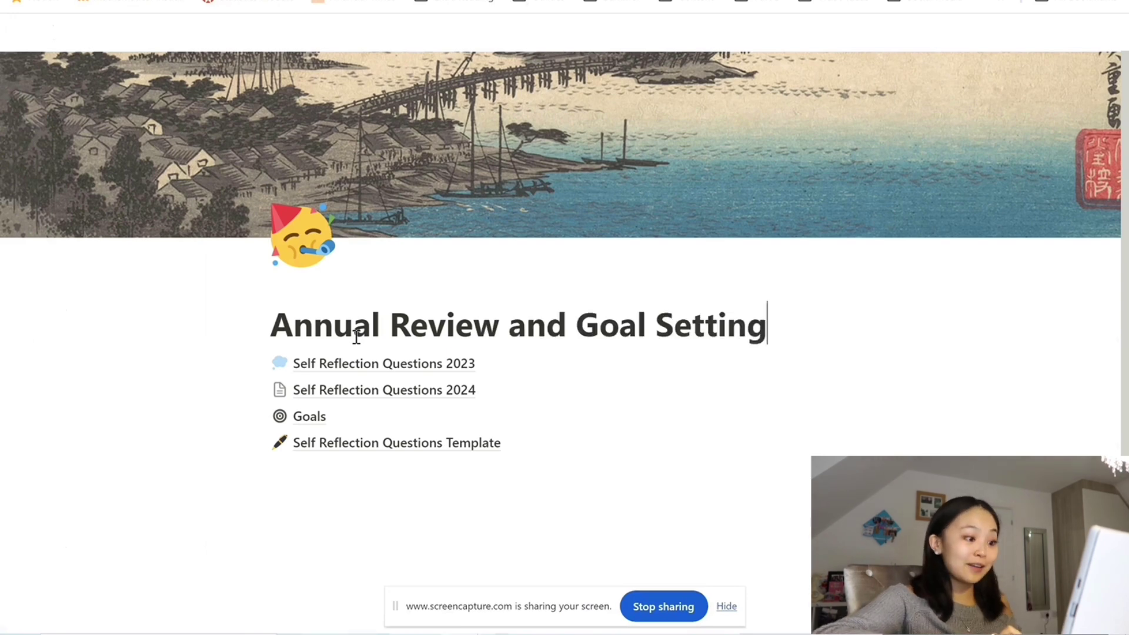
click(410, 449)
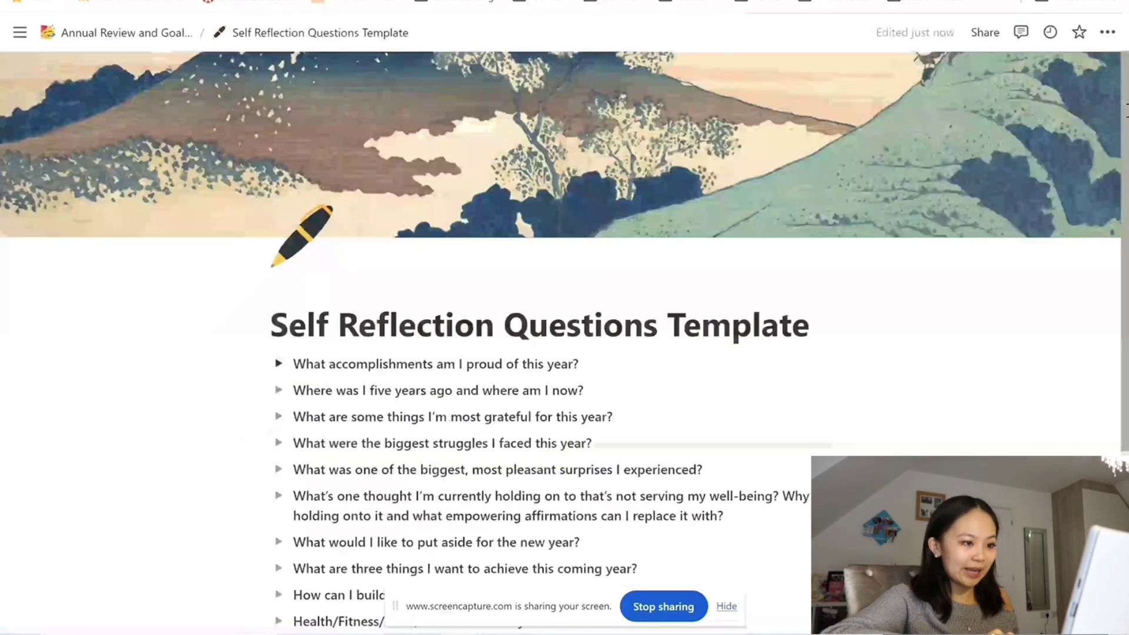
Scroll through the template's reflection questions, then go back to Annual Review and Goal Setting.
click(584, 542)
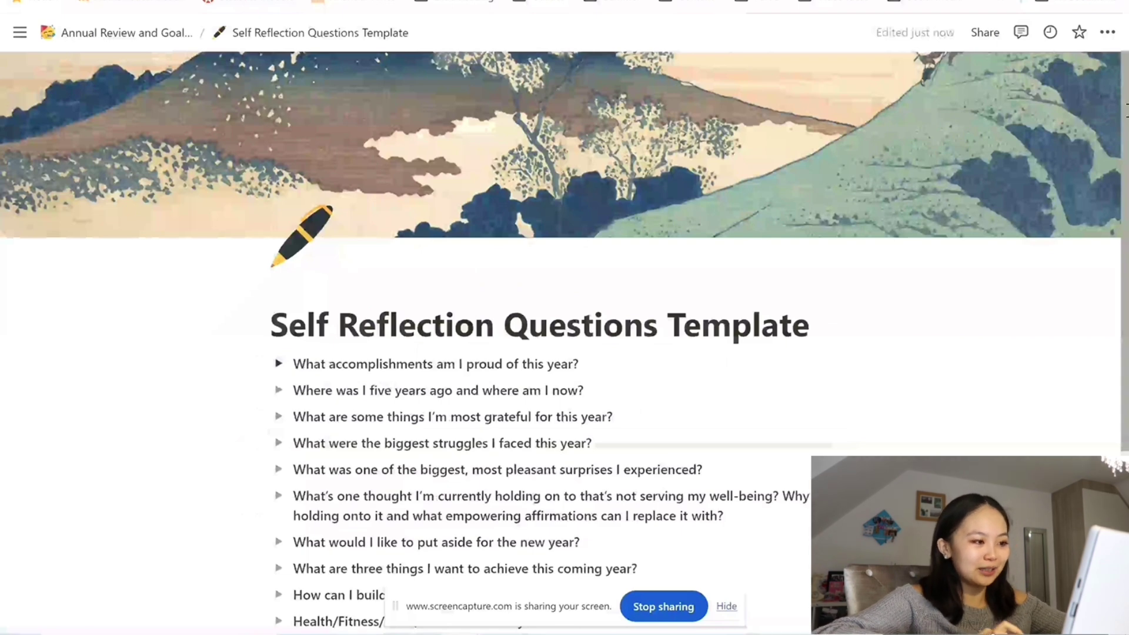
scroll(565, 253, down, 3)
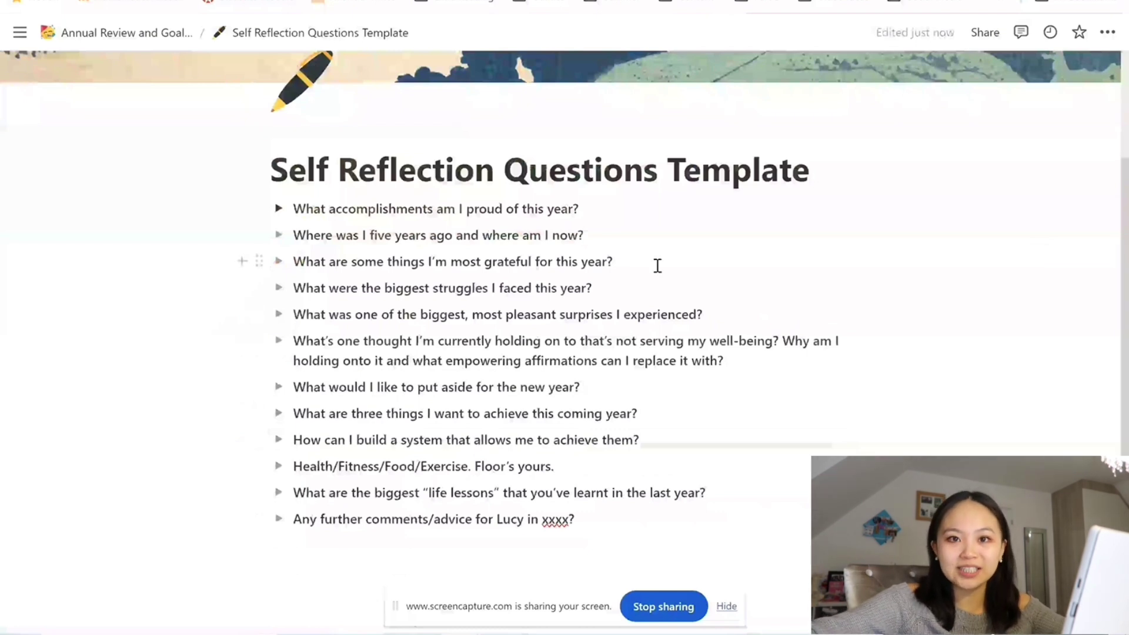
key(ctrl+[)
Remove the old 2024 page from the list and duplicate the Self Reflection Questions Template page.
drag(262, 394, 261, 408)
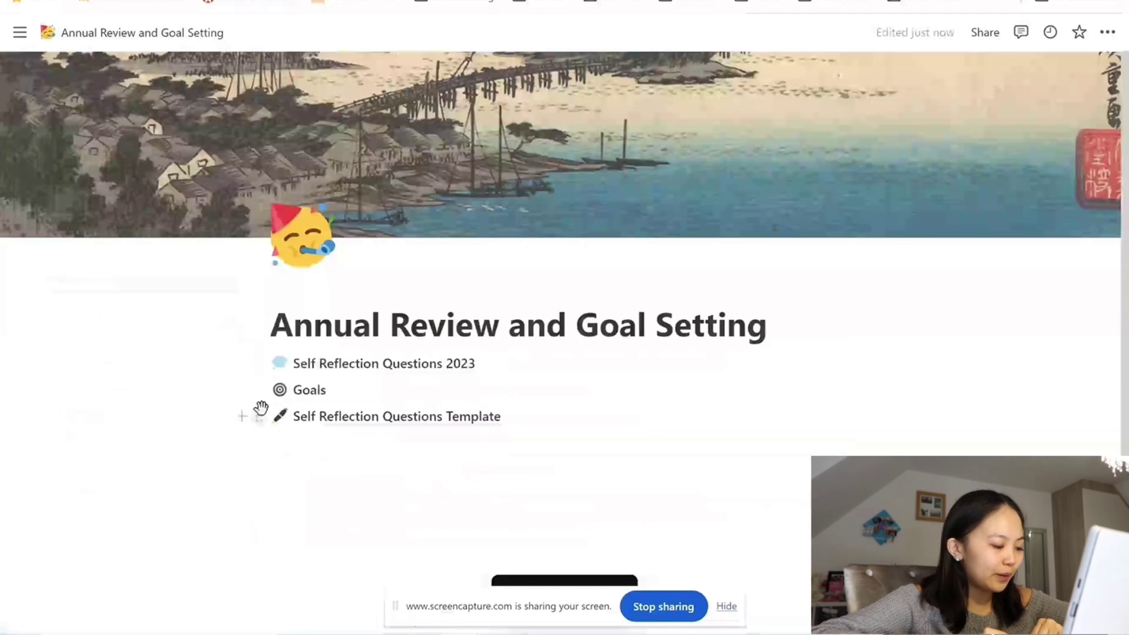
click(260, 412)
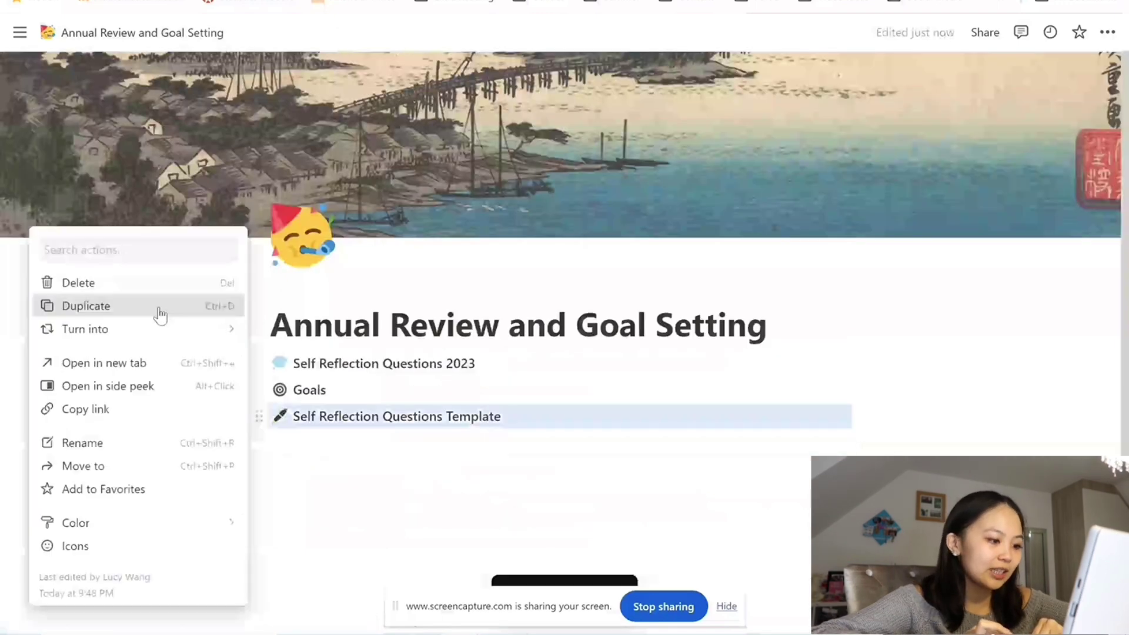
click(160, 306)
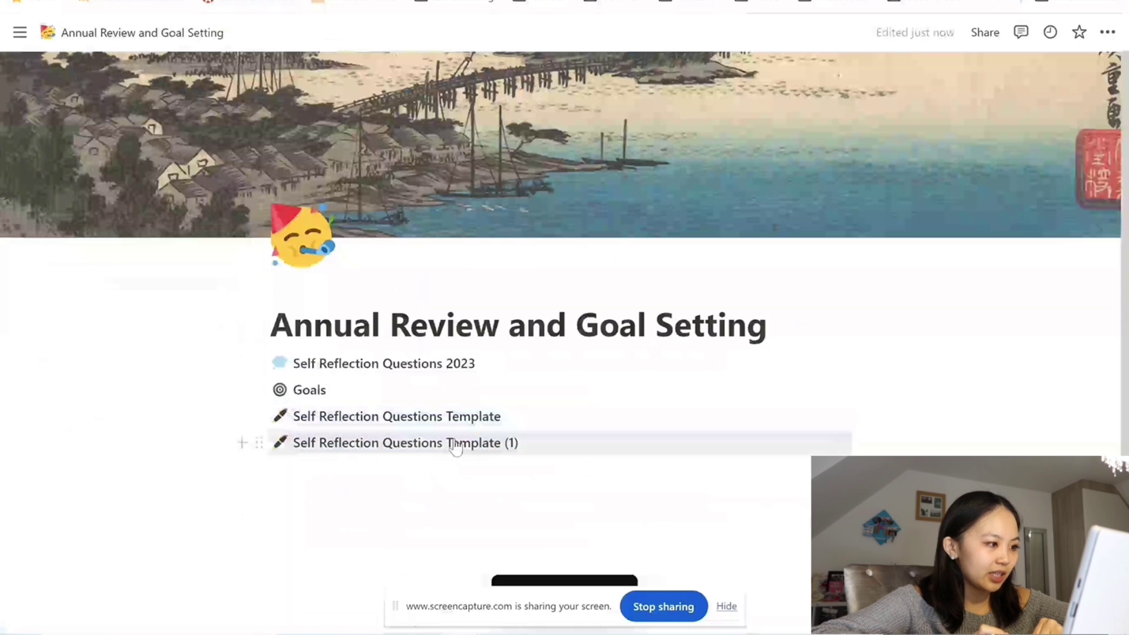
Retitle the duplicated template copy to 'Self Reflection Questions 2024'.
click(457, 445)
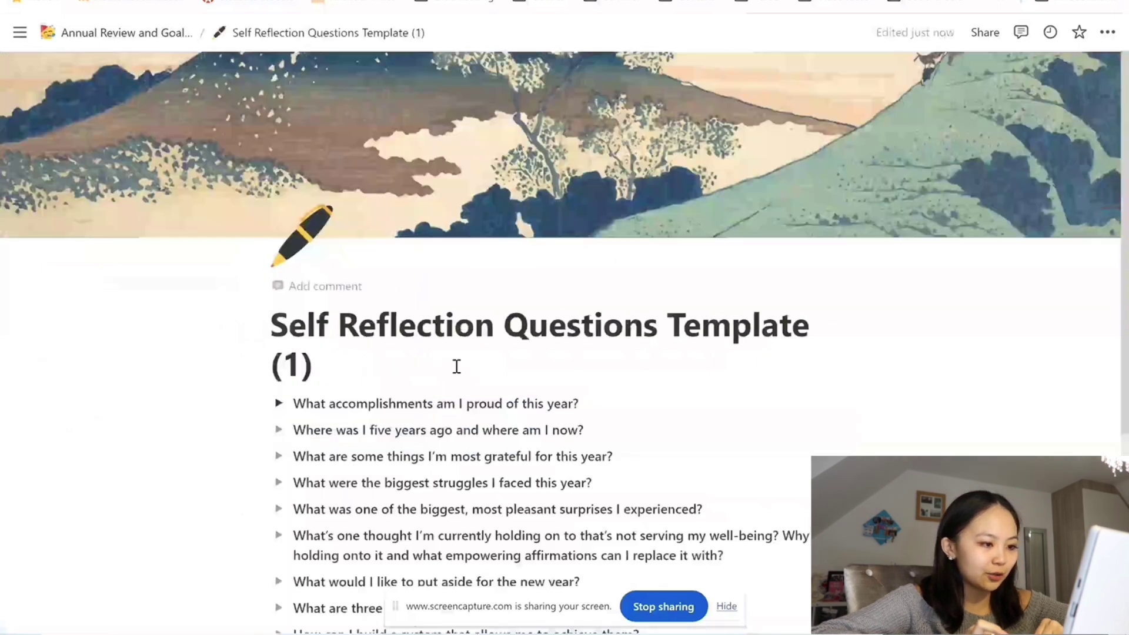
drag(456, 367, 669, 315)
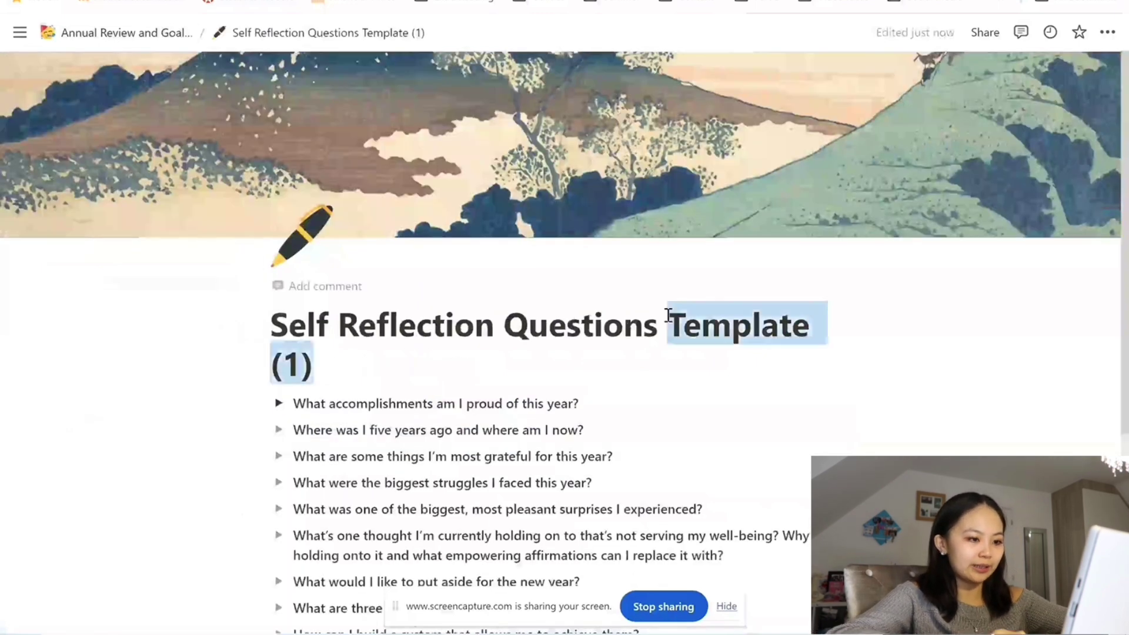
text(2024)
scroll(312, 144, down, 4)
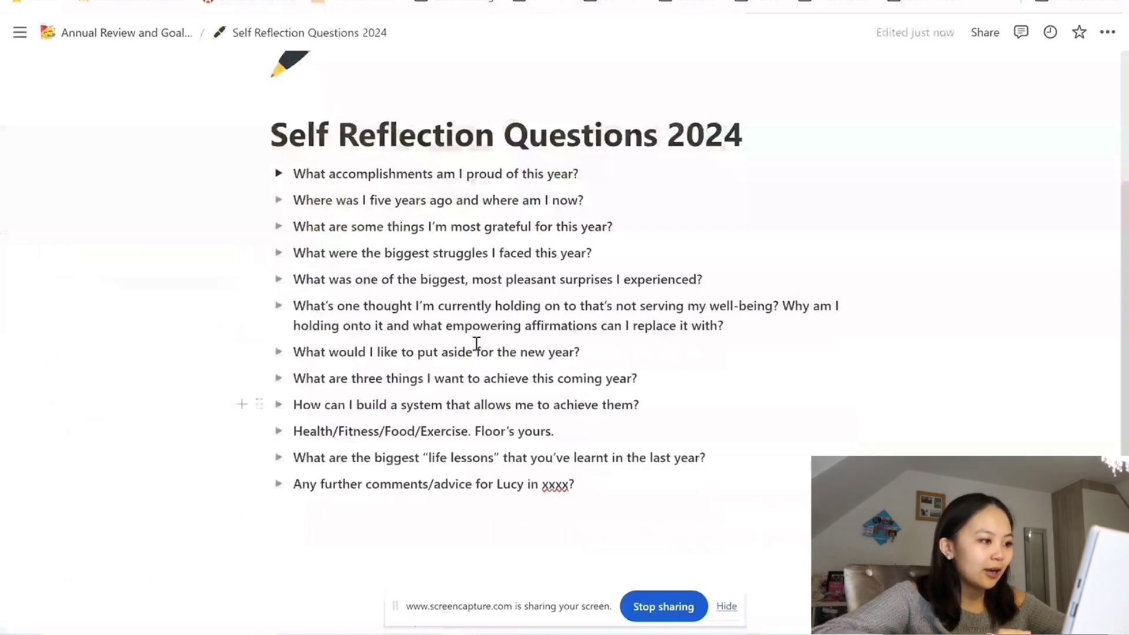
Answer the first question with 'Reaching 100K on YouTube' and reaching 120K combined Xiaohongshu/Douyin followers in 3 months.
click(279, 174)
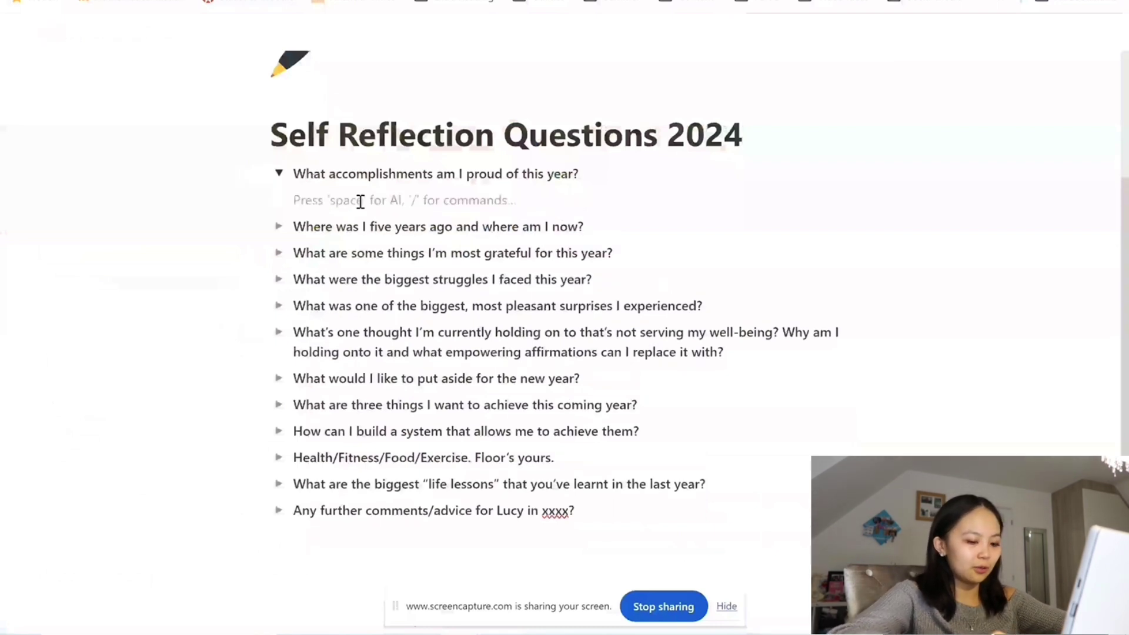
text(Reaching 1)
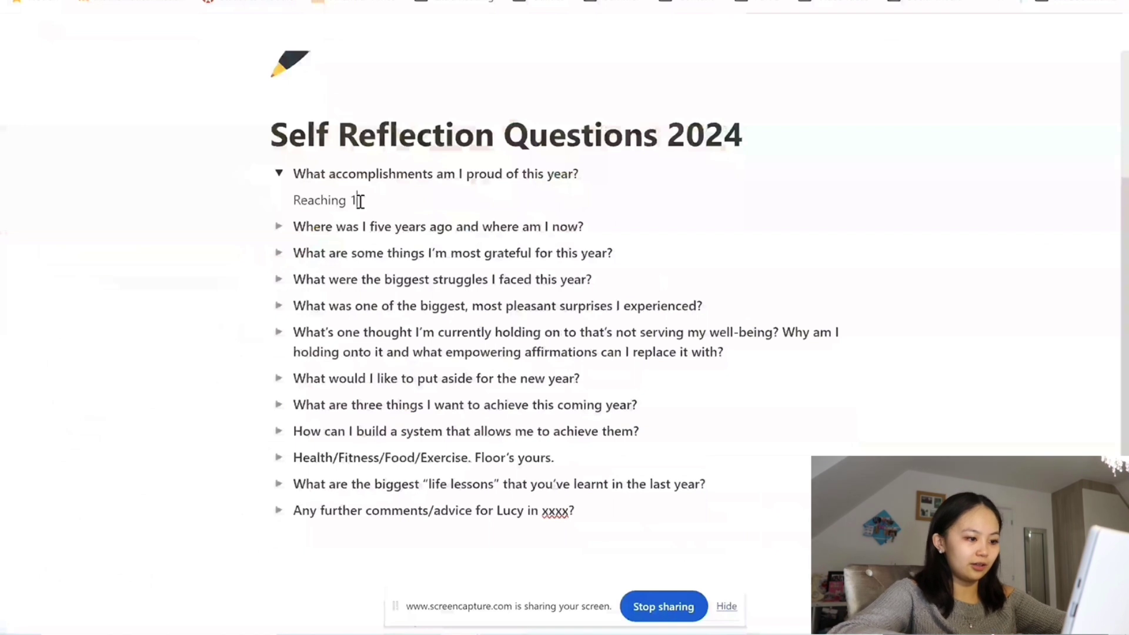
text(00K on YouTube)
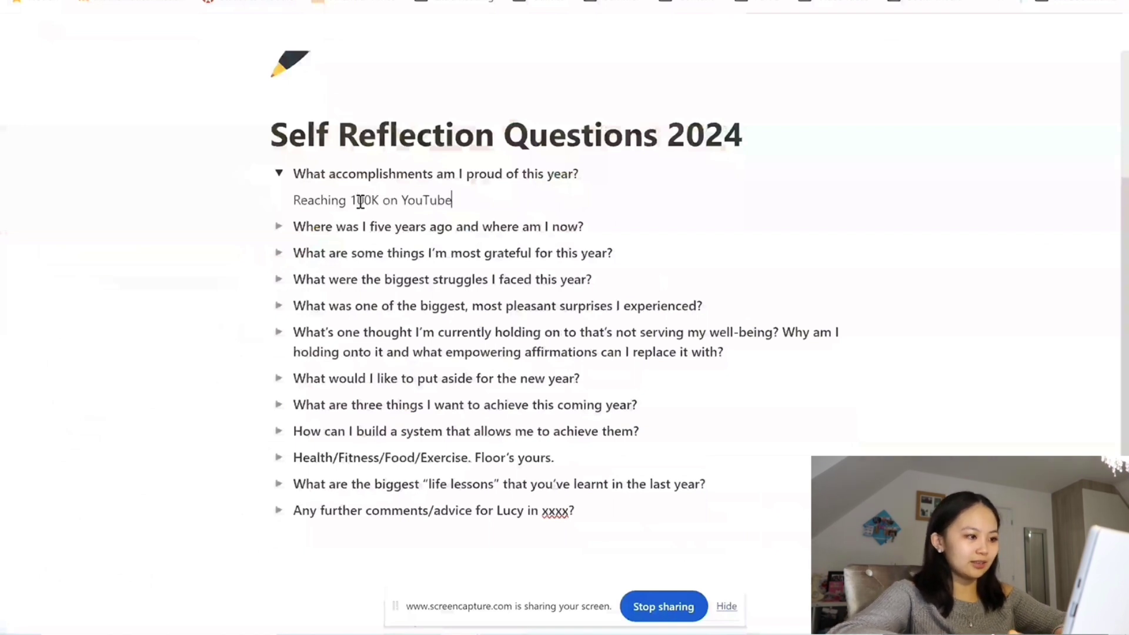
key(Return)
text(Starting Xiao)
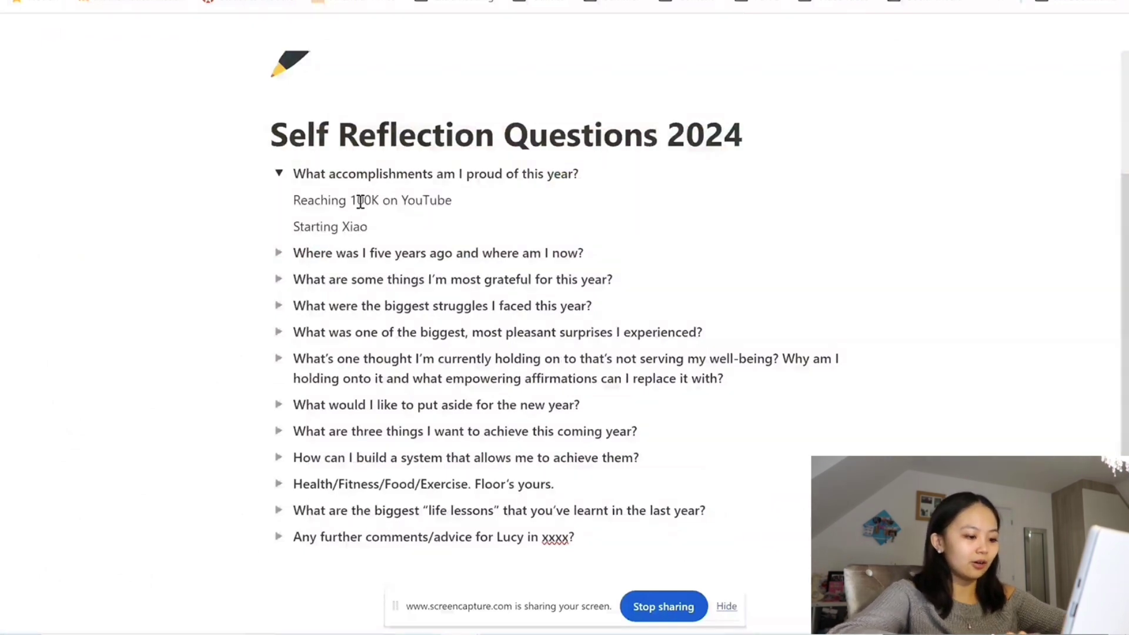
text(hongsh)
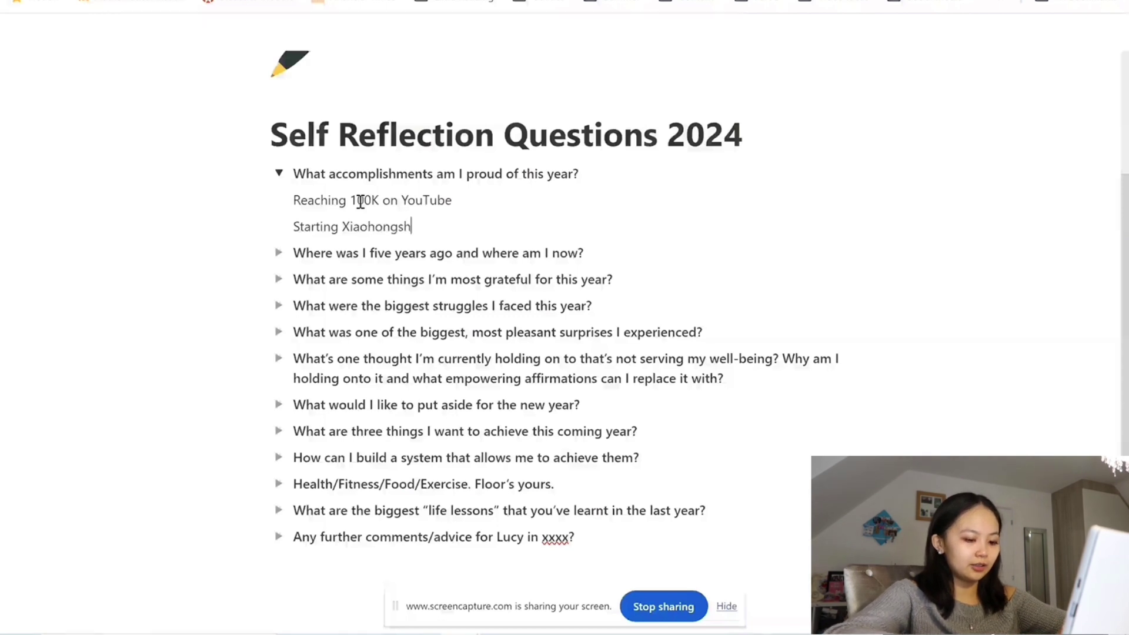
text(u and Douyin)
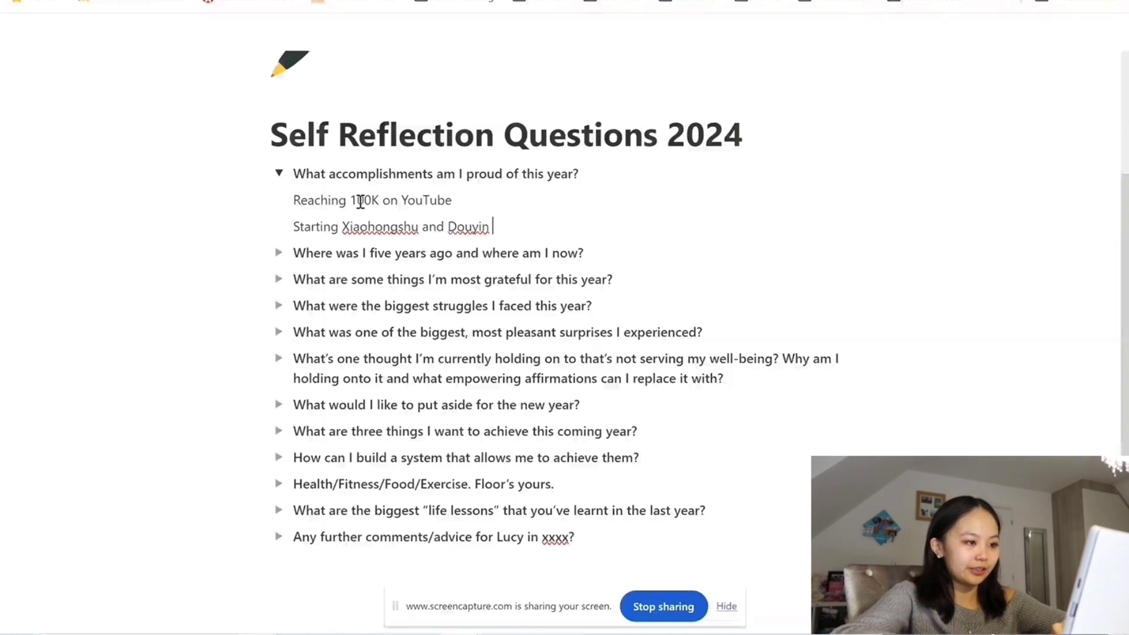
text( and reaching 10)
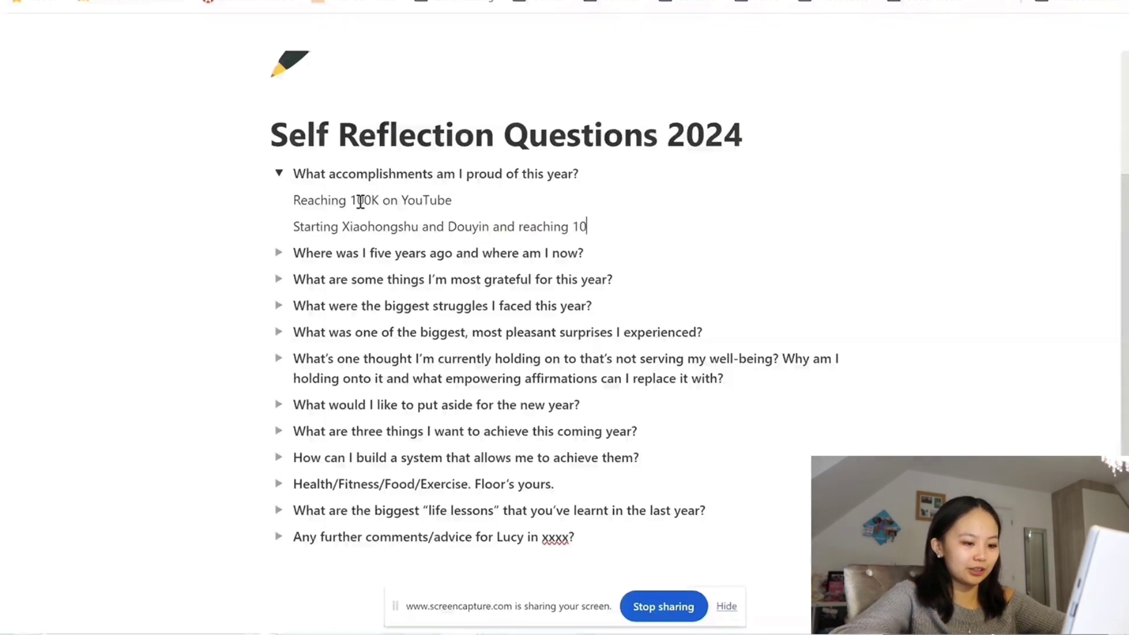
key(BackSpace)
text(20K)
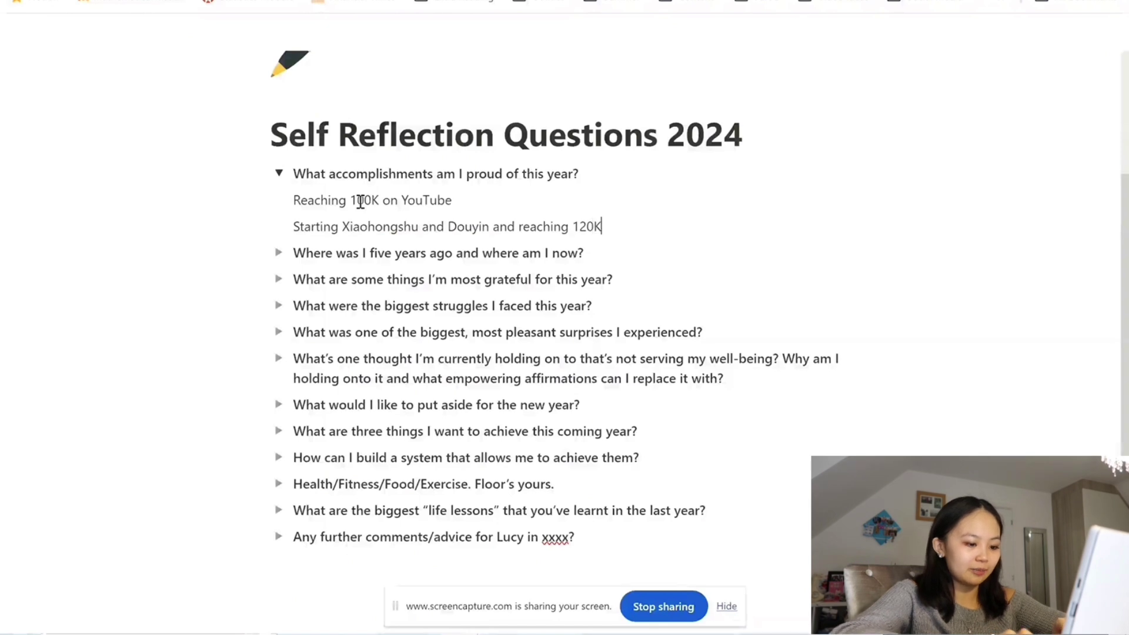
text( combined)
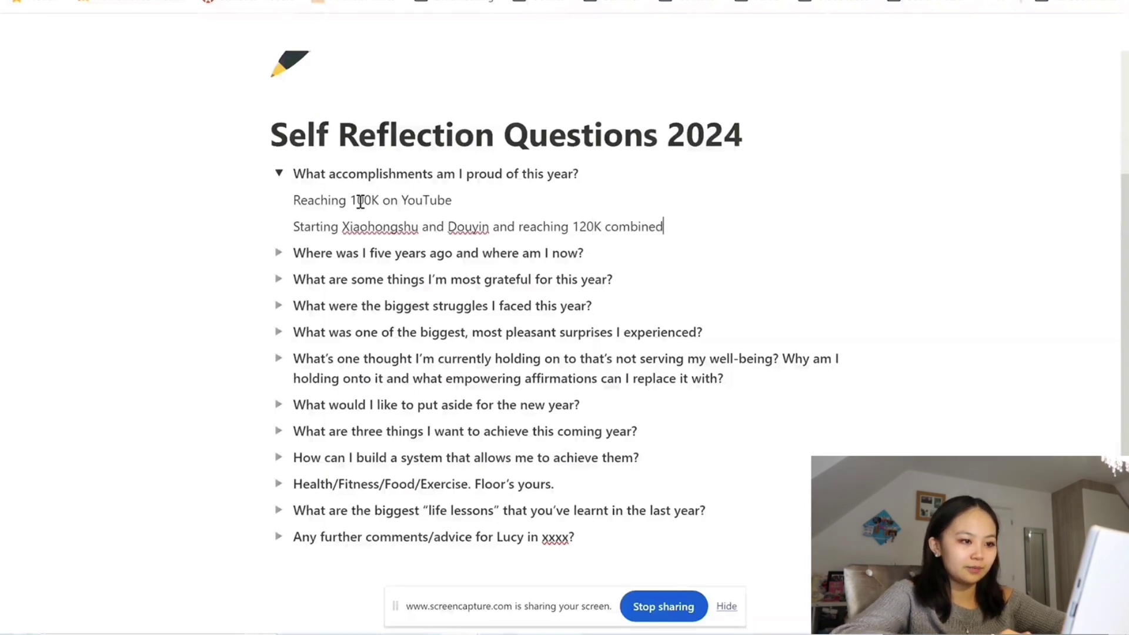
text( followers in)
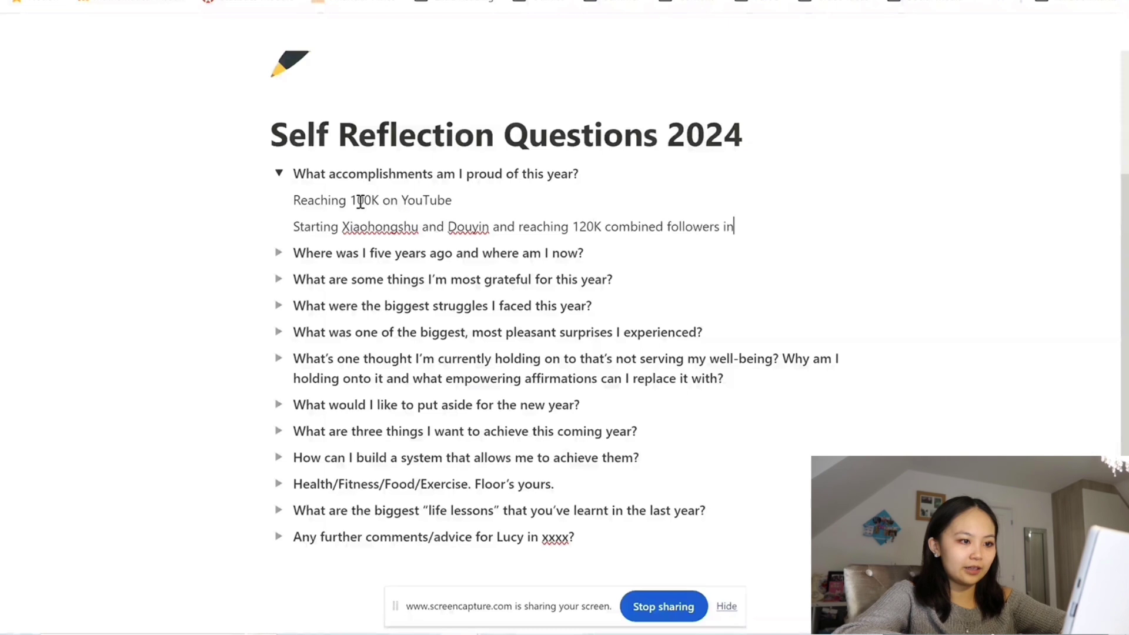
text( the first )
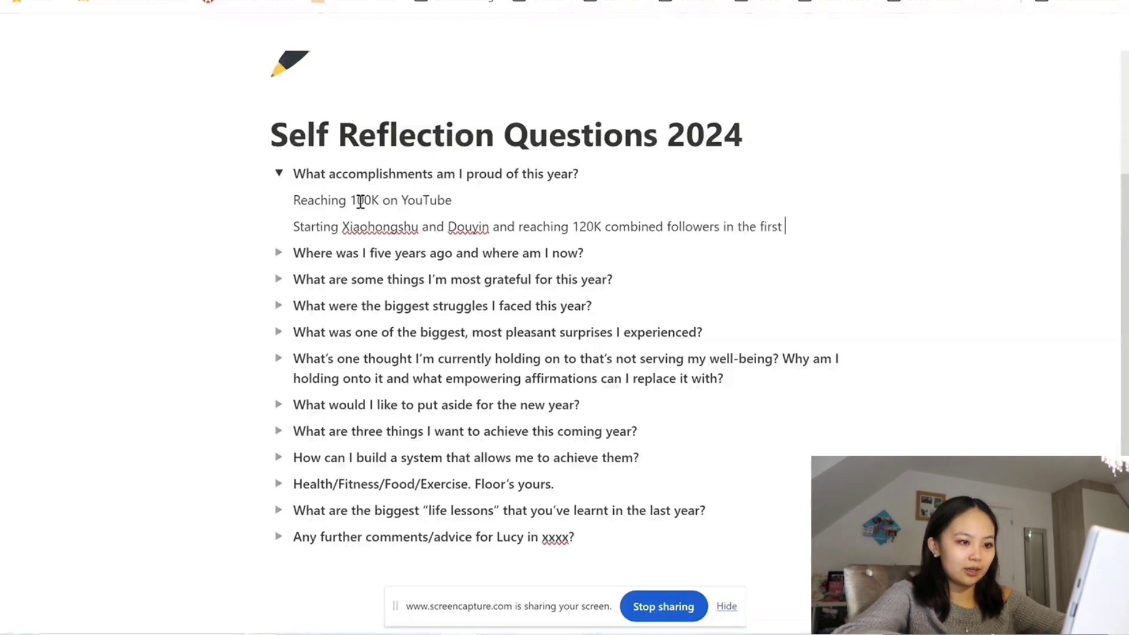
text(3 months)
Add a Trading return offer after spring week and a better second-year exam result, then expand the goals question.
key(Return)
text(Securing a)
key(BackSpace)
text(a return offe)
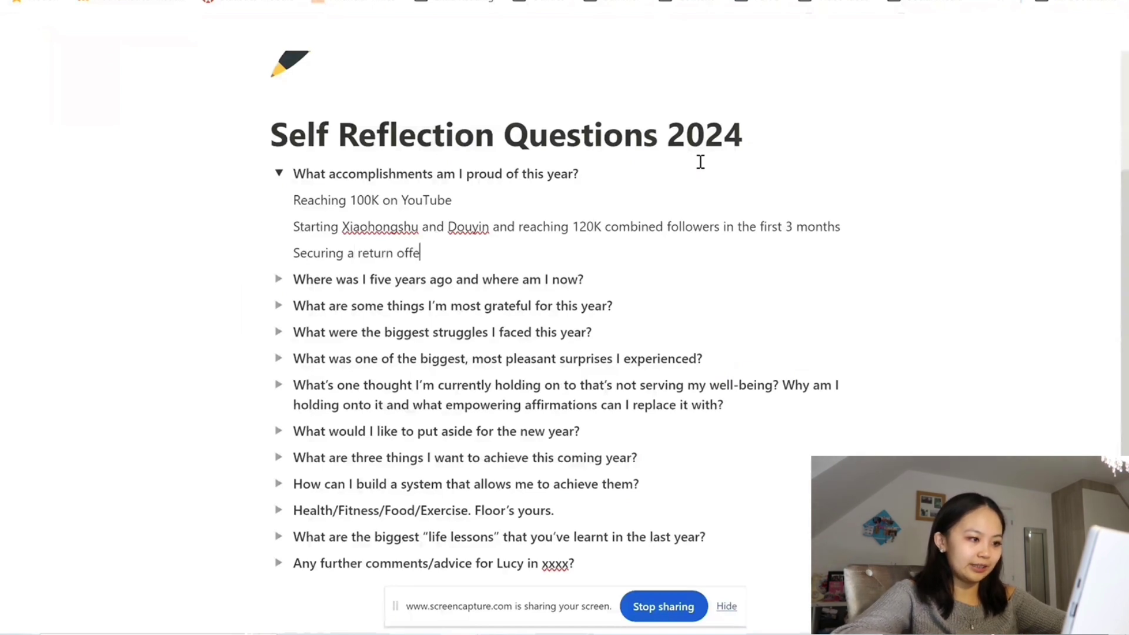
text(r for Tra)
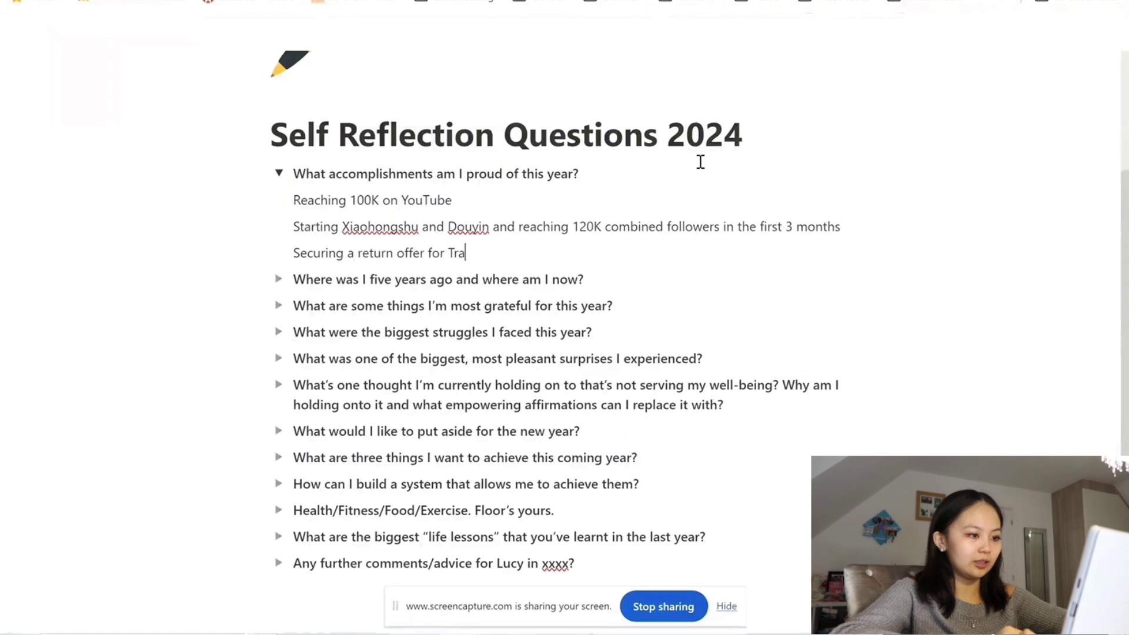
text(ding after my )
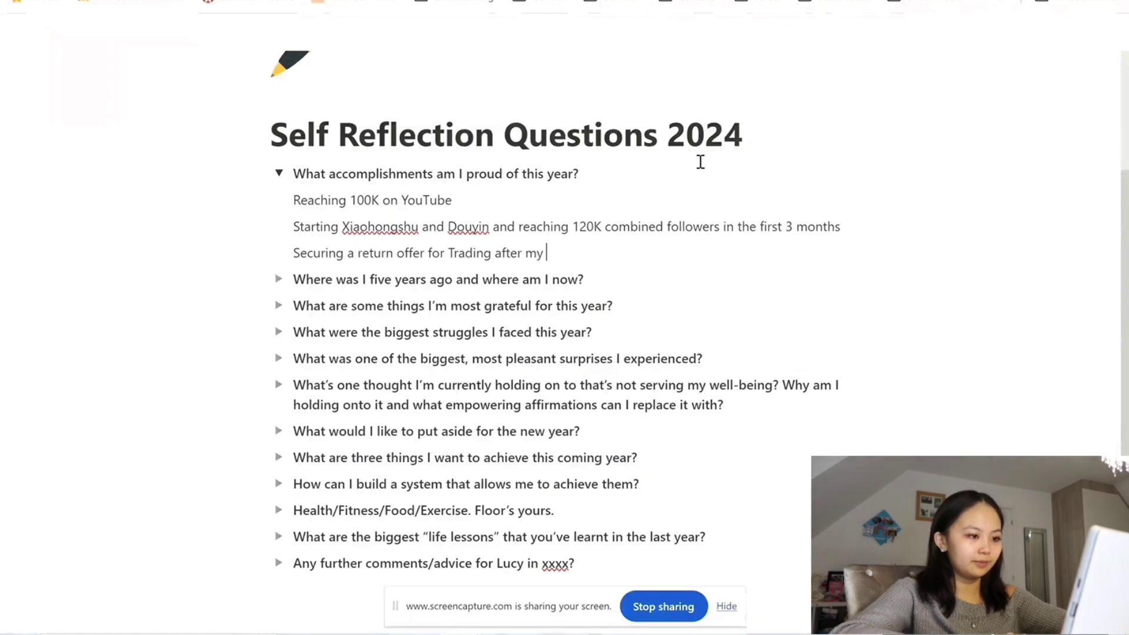
text(spring week)
key(Return)
text(Achieving )
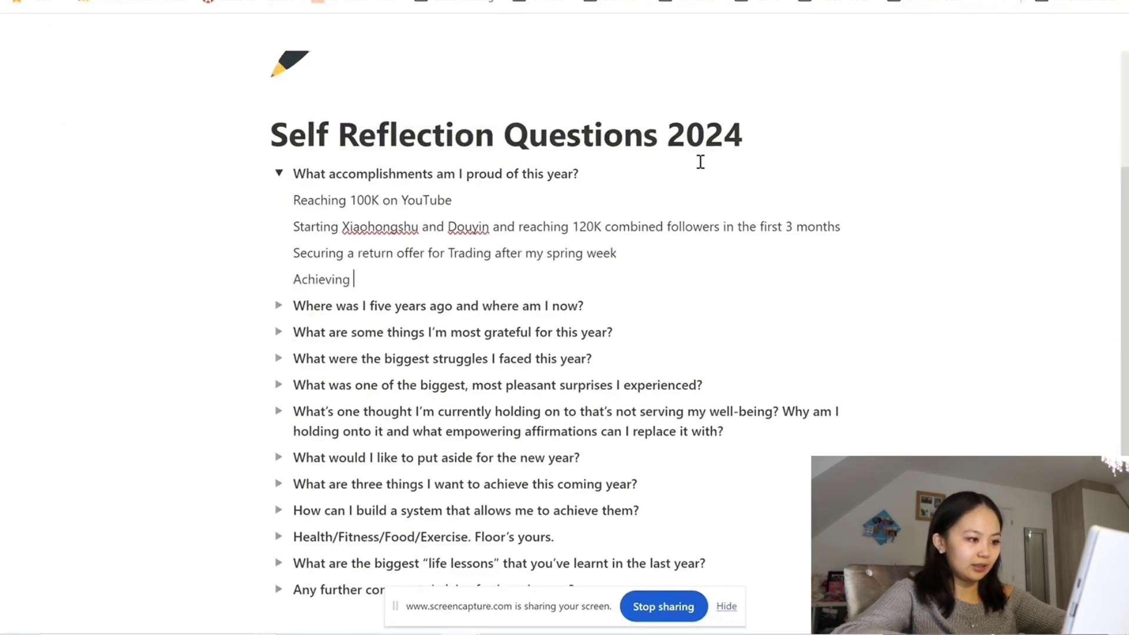
text(a better e)
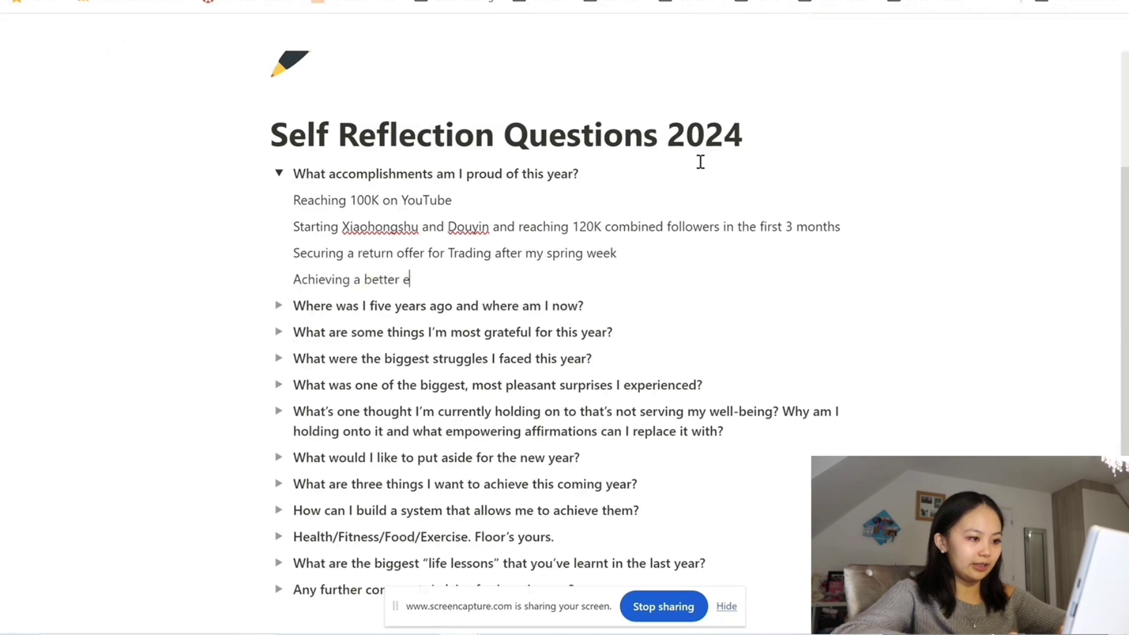
text(xam result in se)
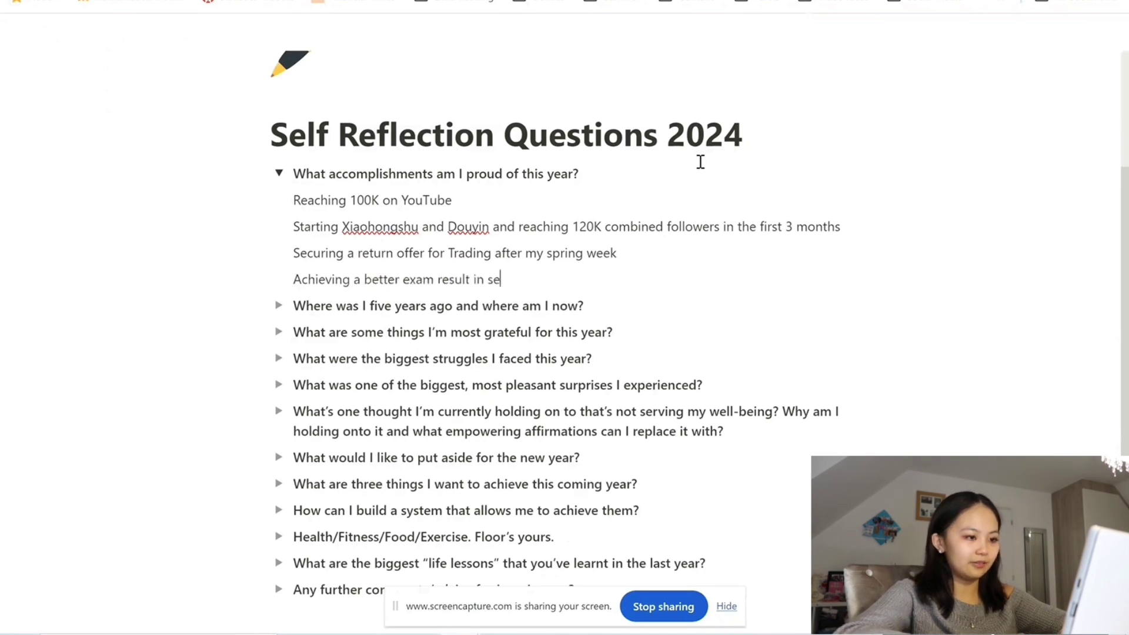
text(cond year than first year)
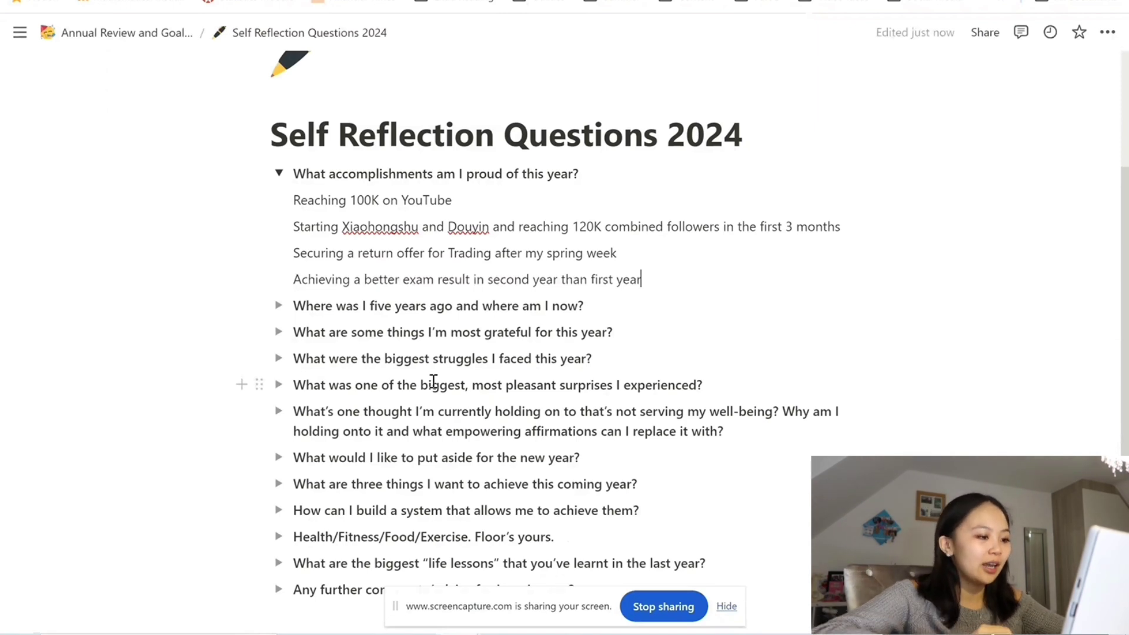
scroll(434, 381, down, 2)
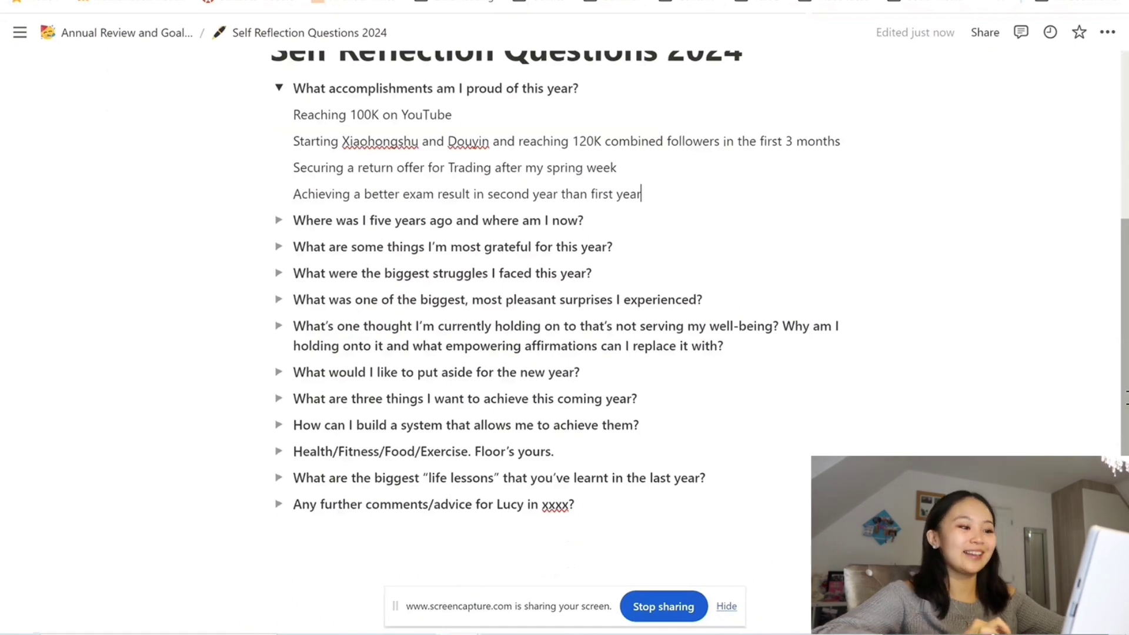
click(280, 400)
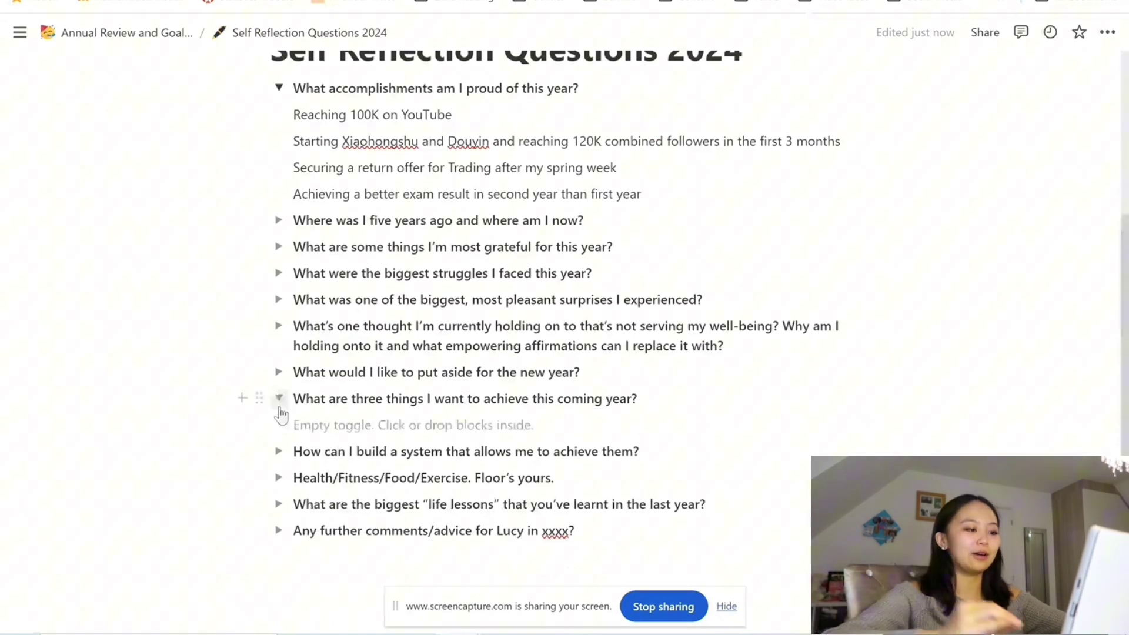
List goals 'Get a 2:1 overall (1st dissertation?)', a placeholder, 'Reach 100K on Xiaohongshu and Douyin', then collapse.
click(359, 424)
text(1. )
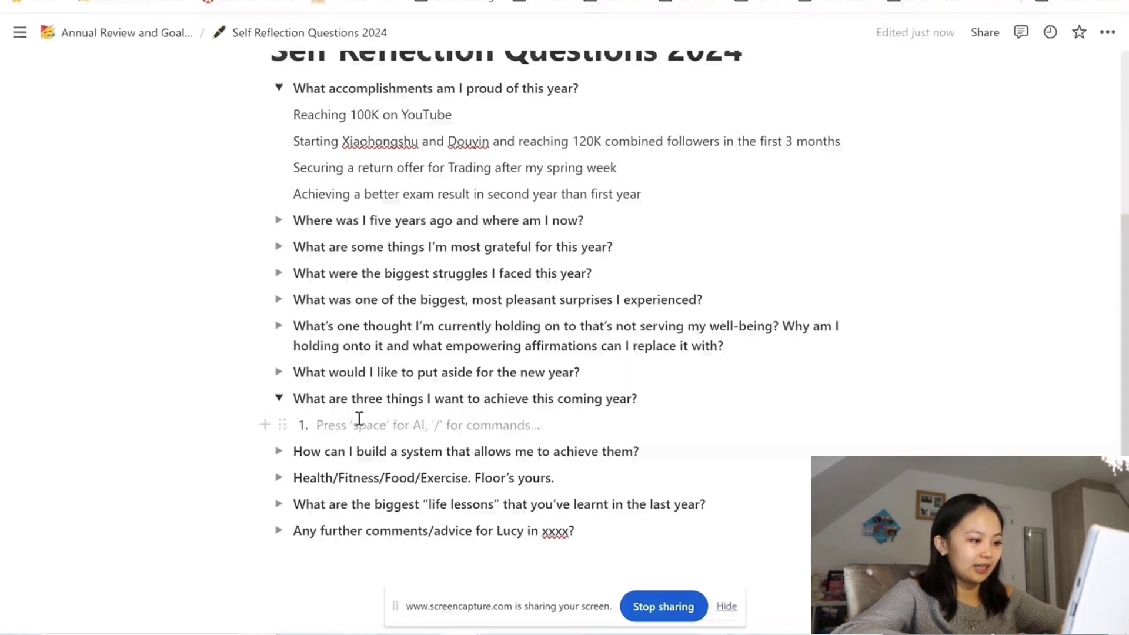
text(Get )
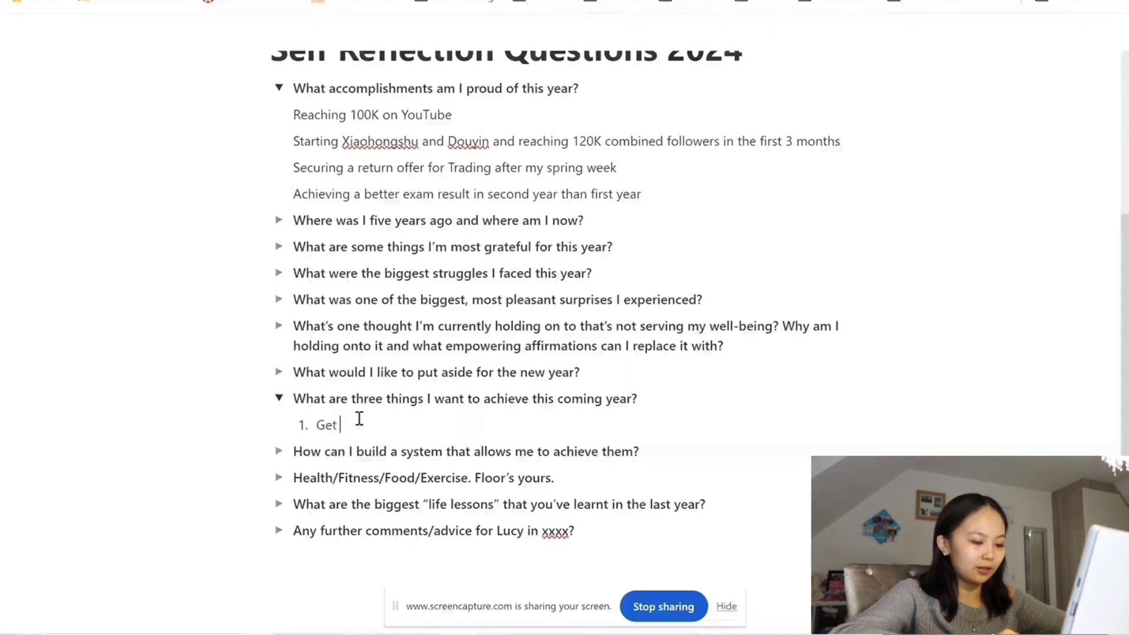
text(a 2:1 overal)
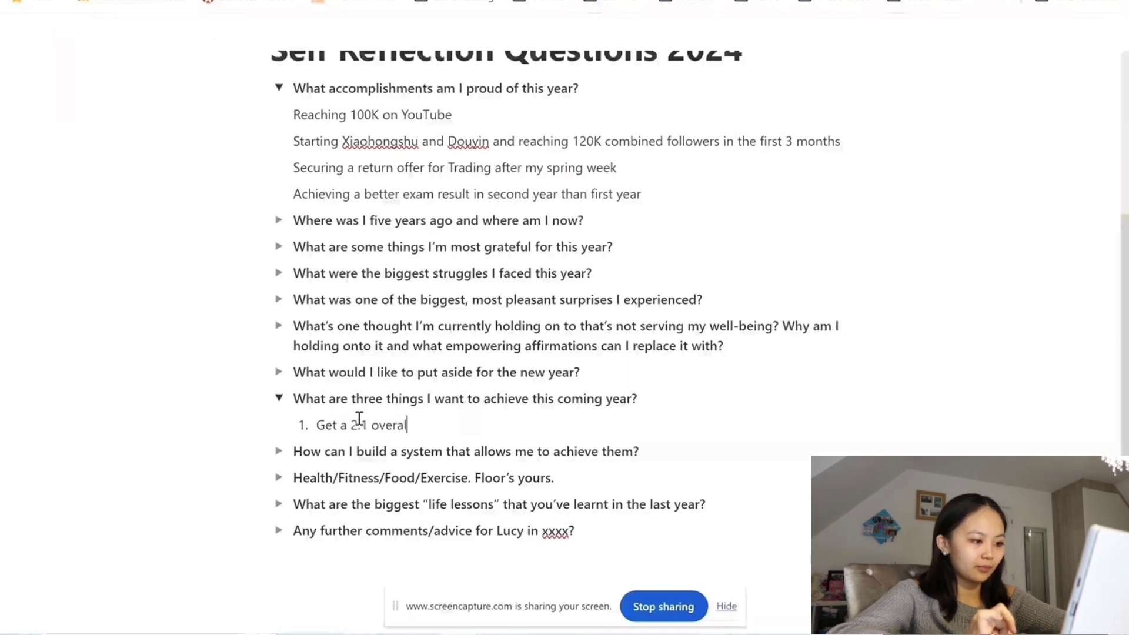
text(l)
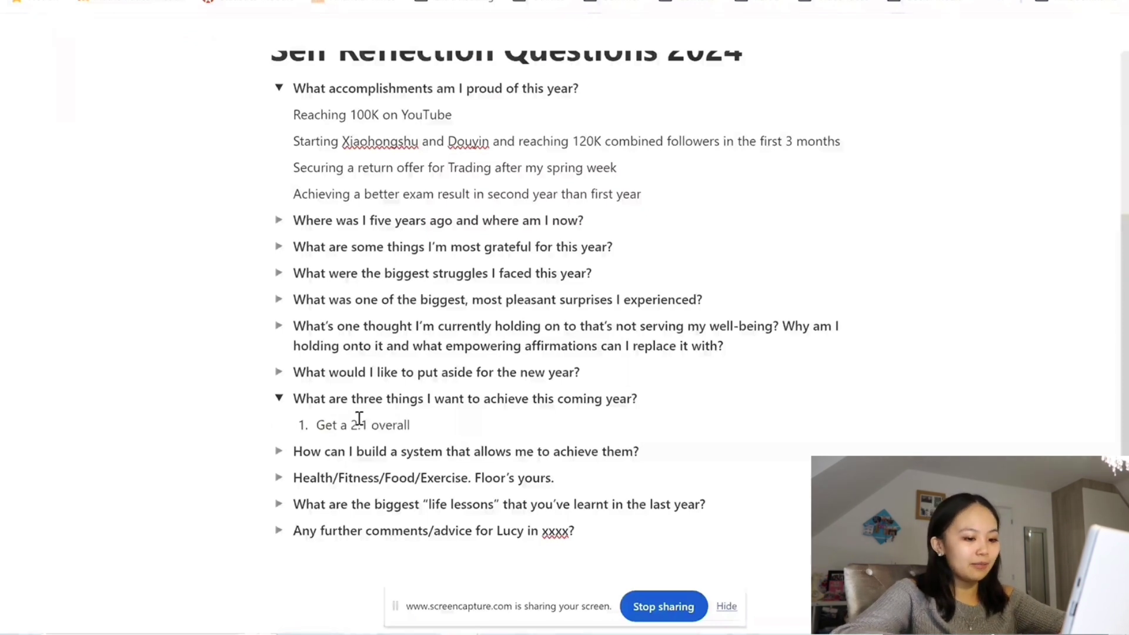
text( (1)
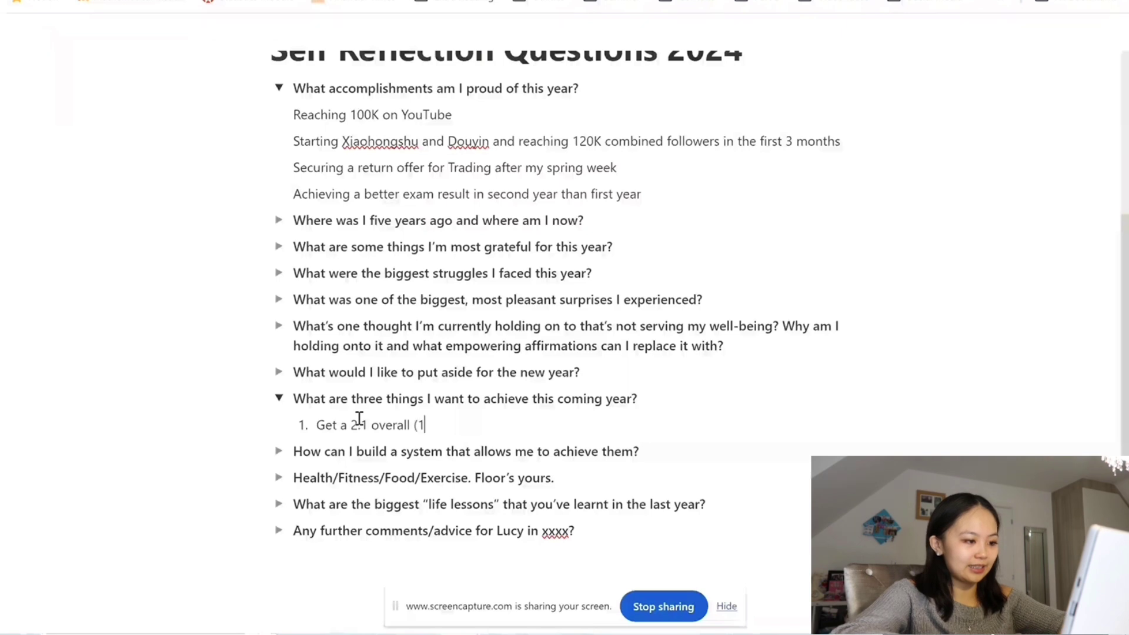
text(st dissertati)
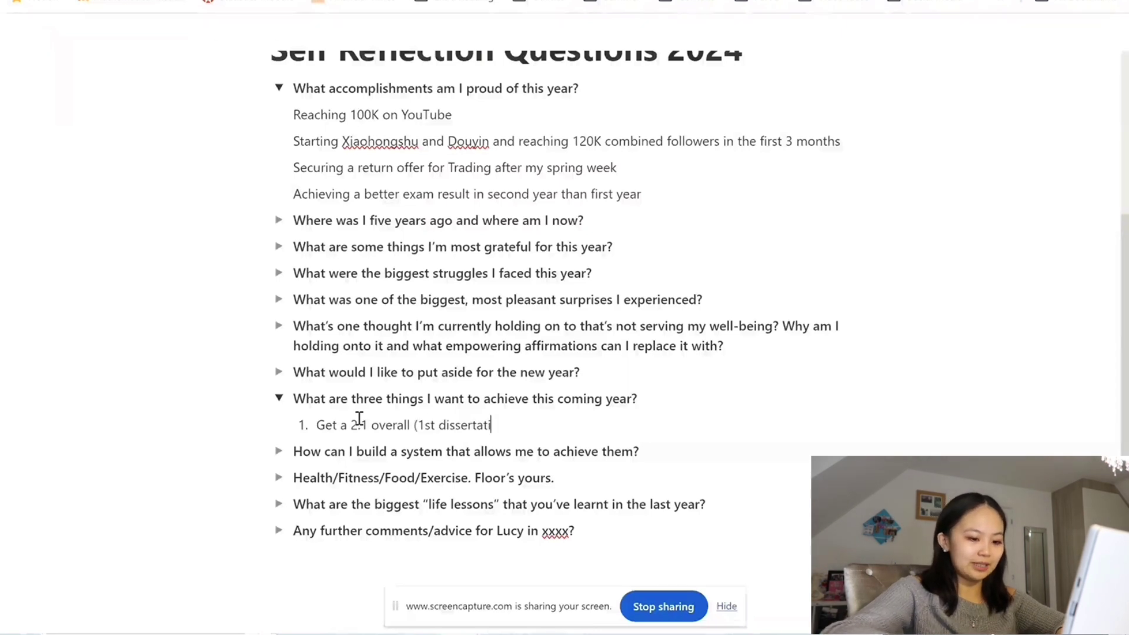
text(on?))
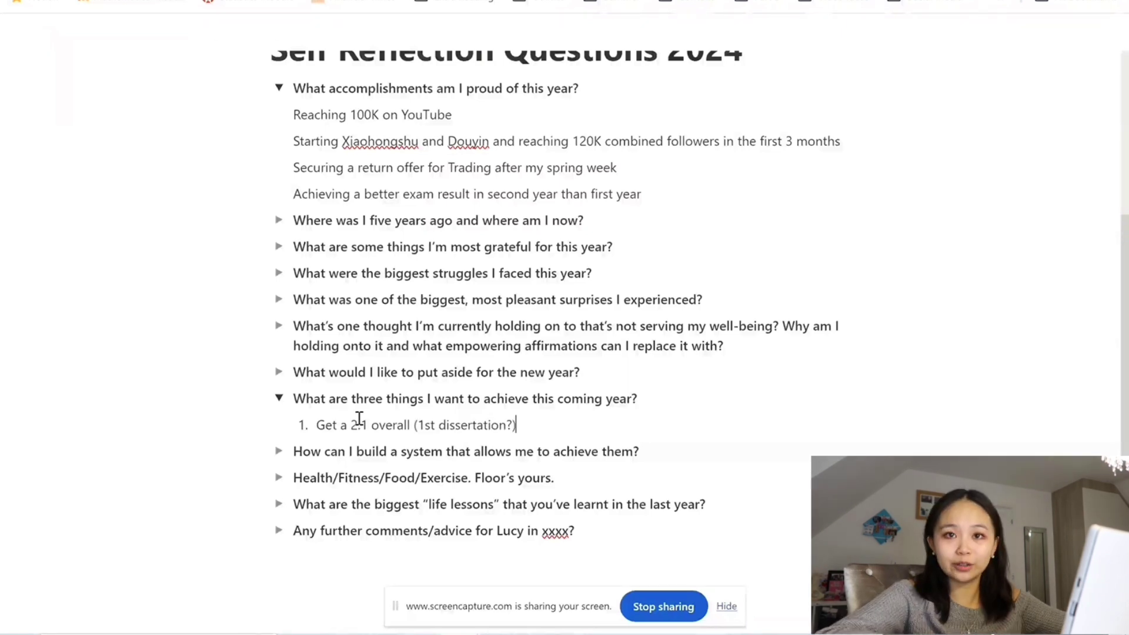
key(Return)
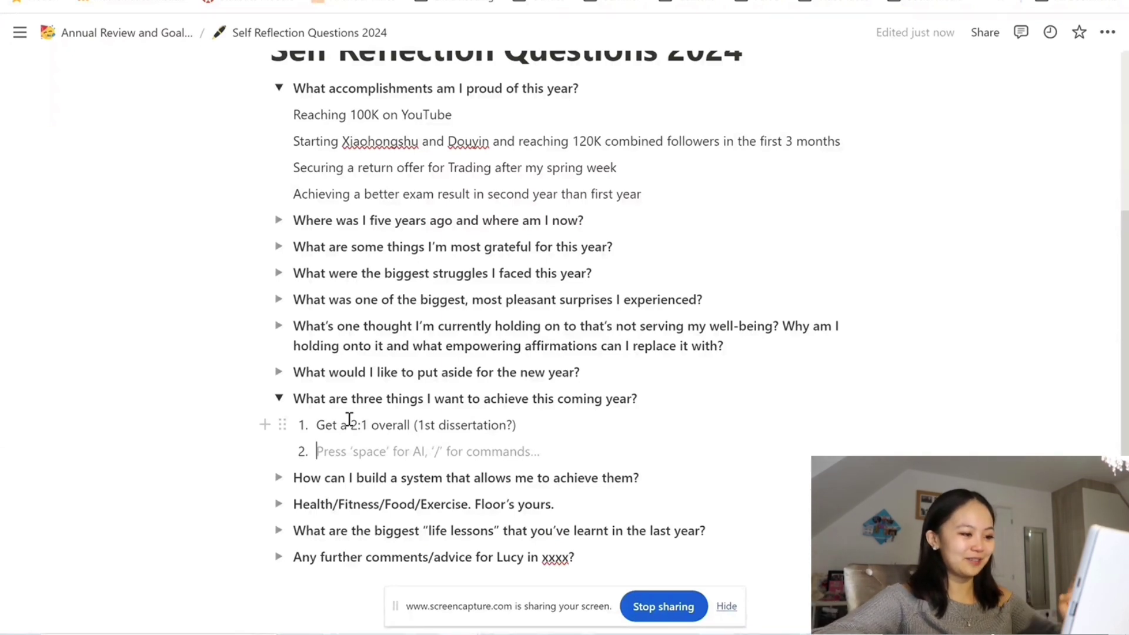
text(xxxxxxxxxxxxx)
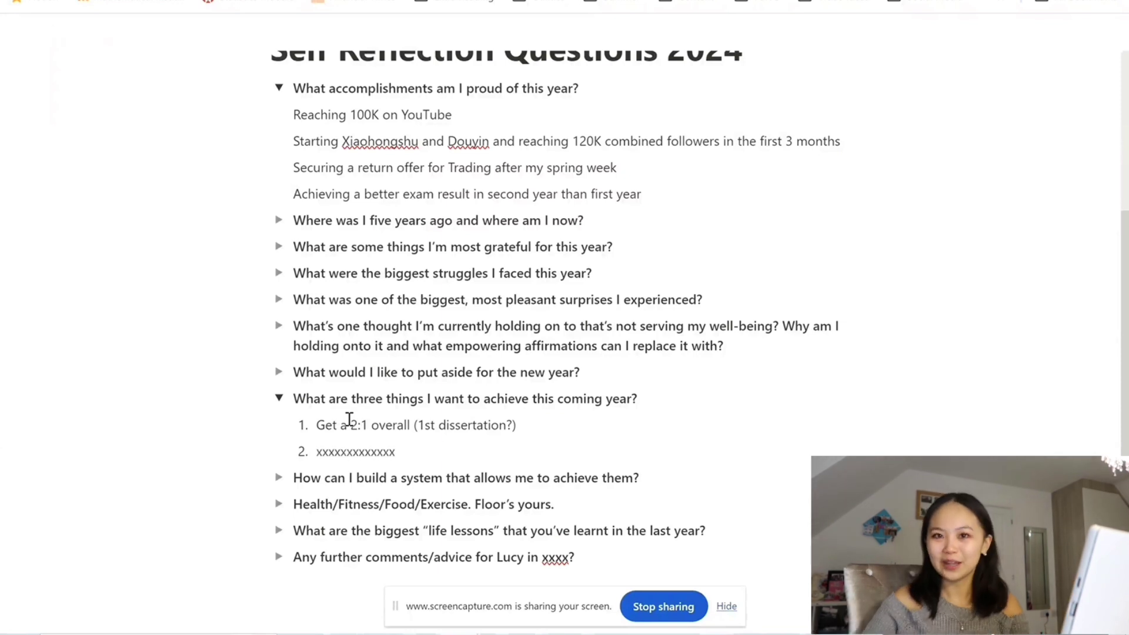
key(Return)
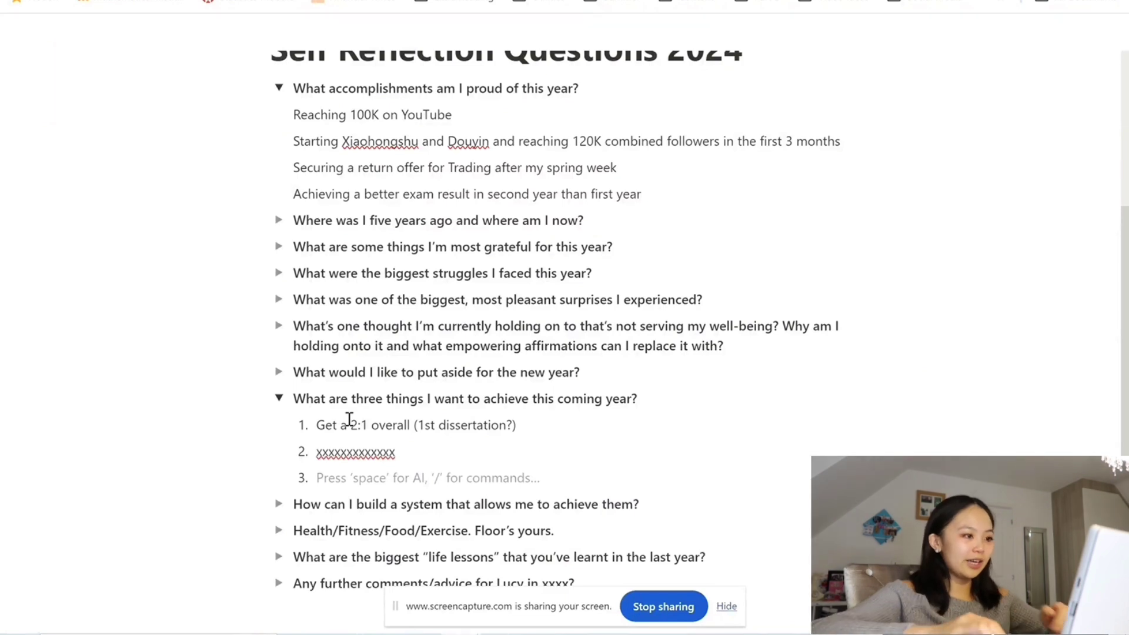
text(R)
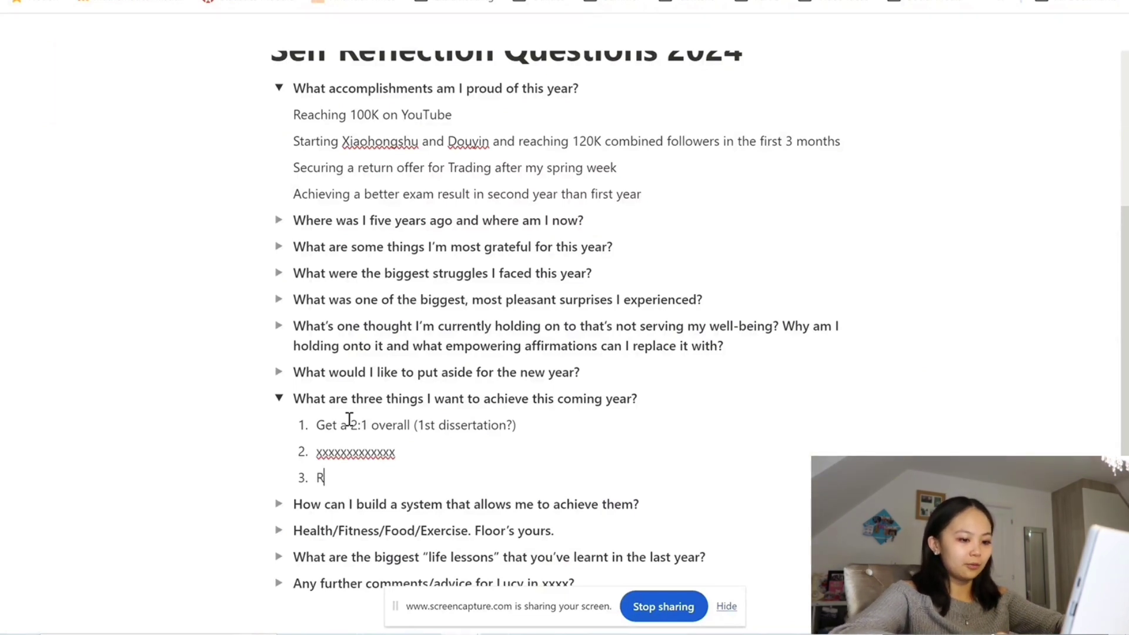
text(each 100K)
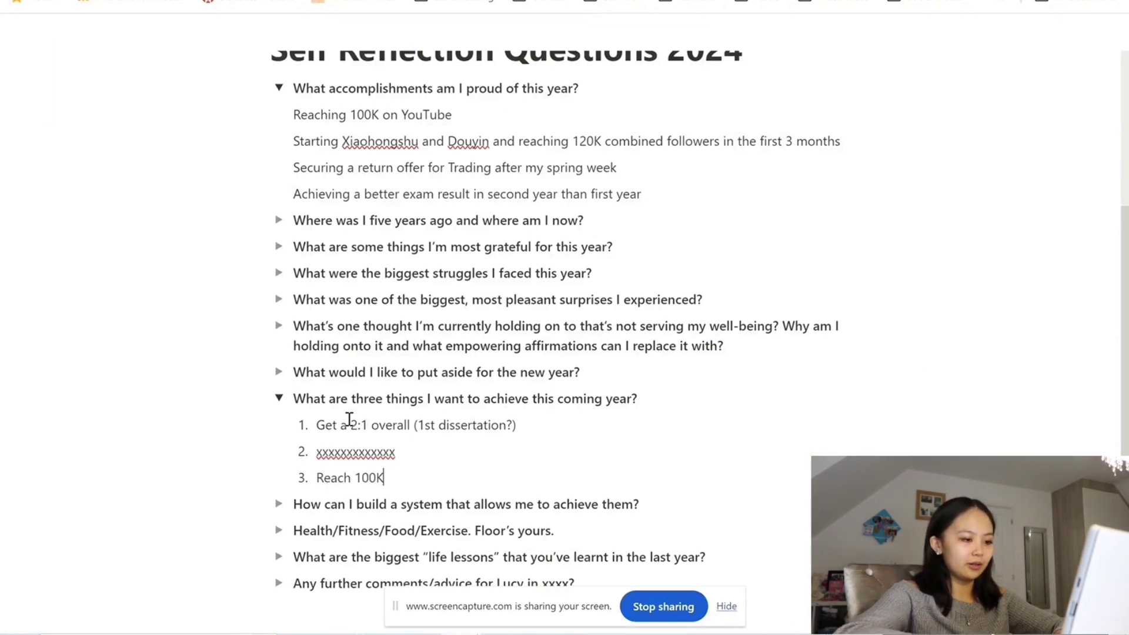
text( on Xiap)
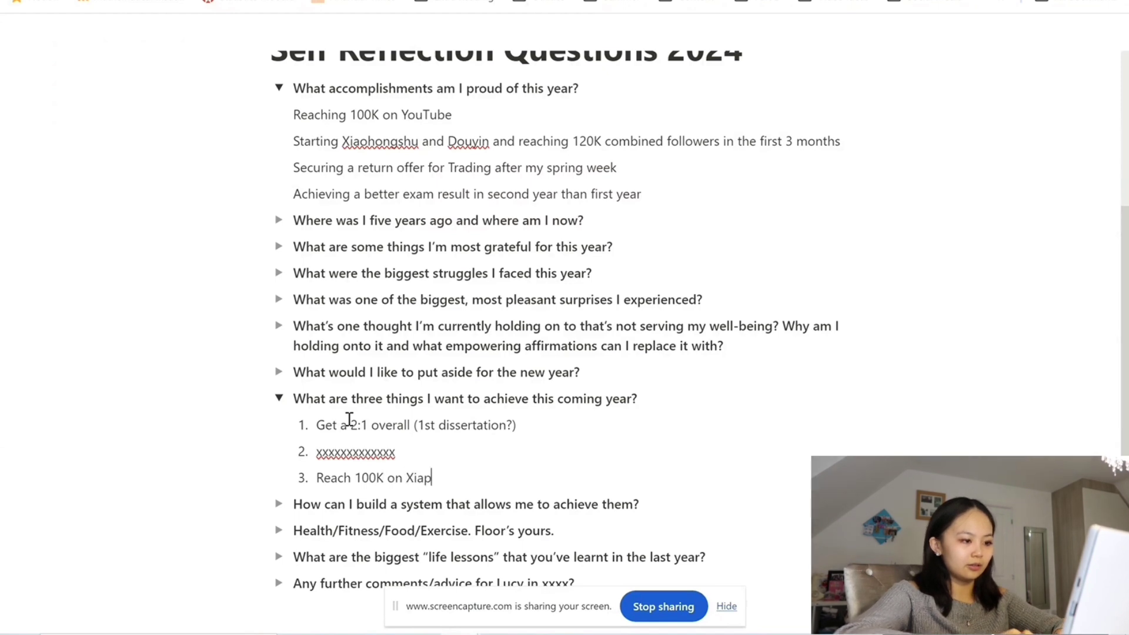
key(BackSpace)
text(ohongsh)
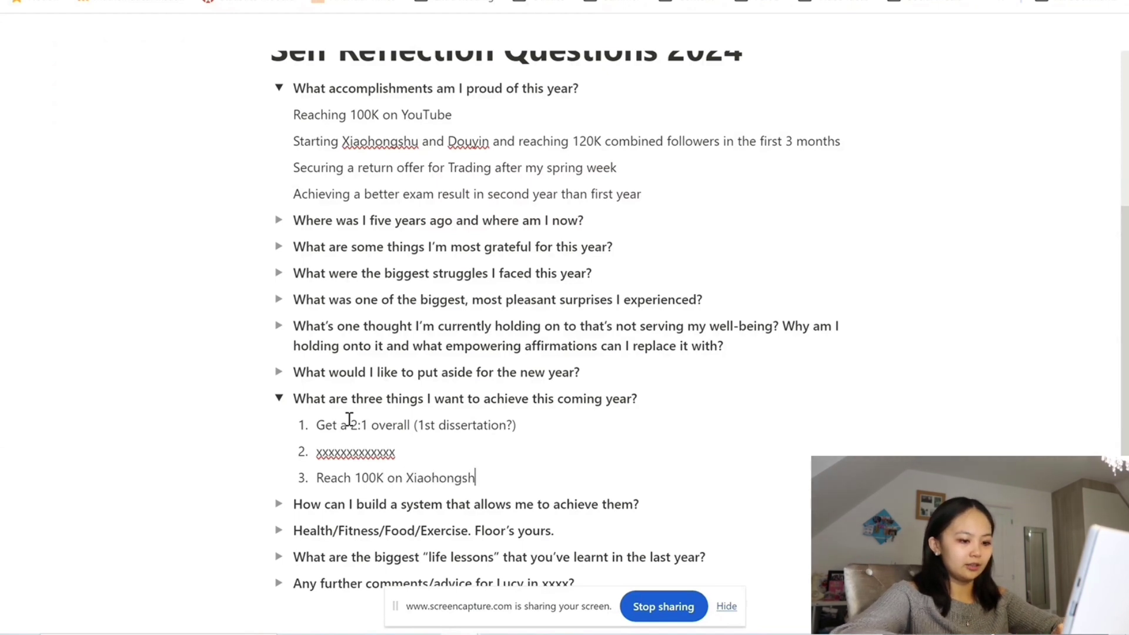
text(u and Douyin)
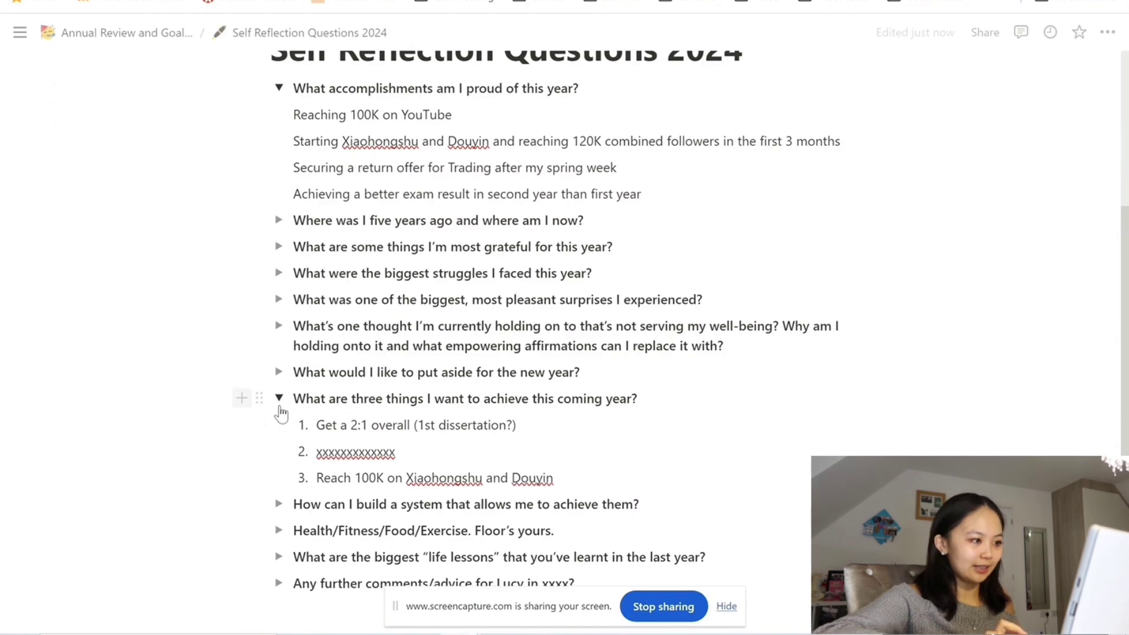
click(280, 404)
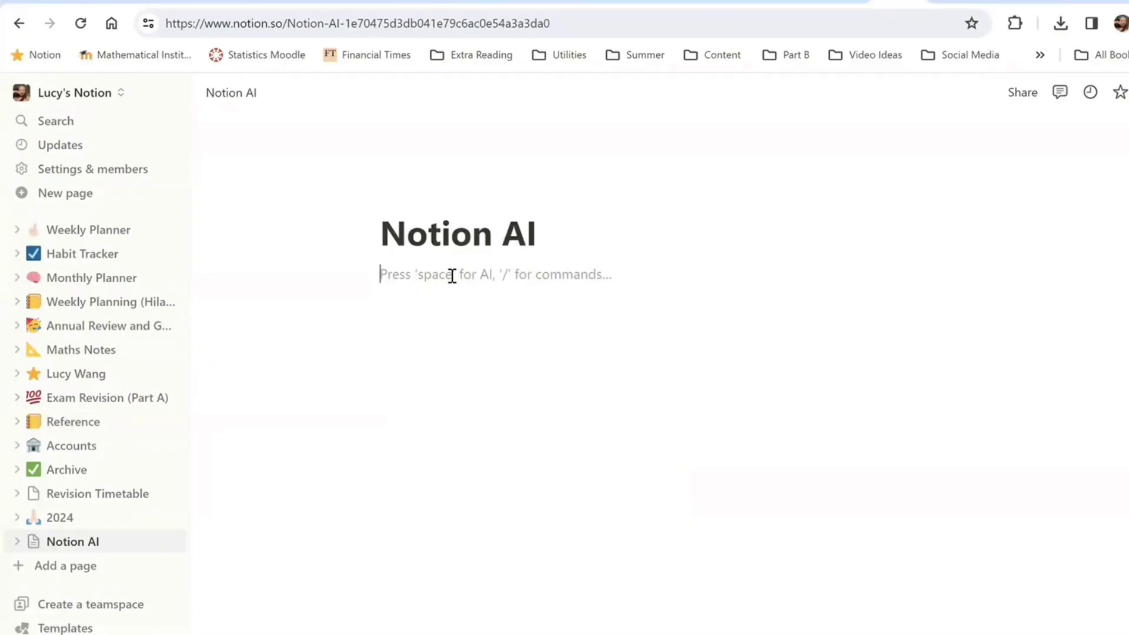
Have the AI brainstorm 'New Year's Resolutions for 2024' via /brain, then make the list longer.
text(/)
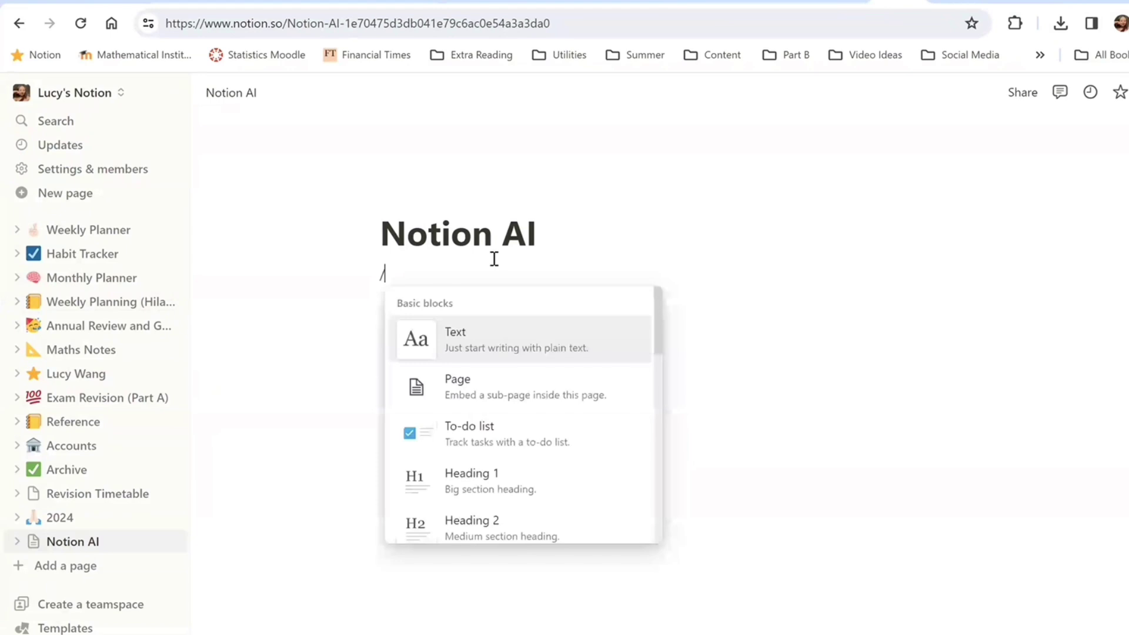
text(brain)
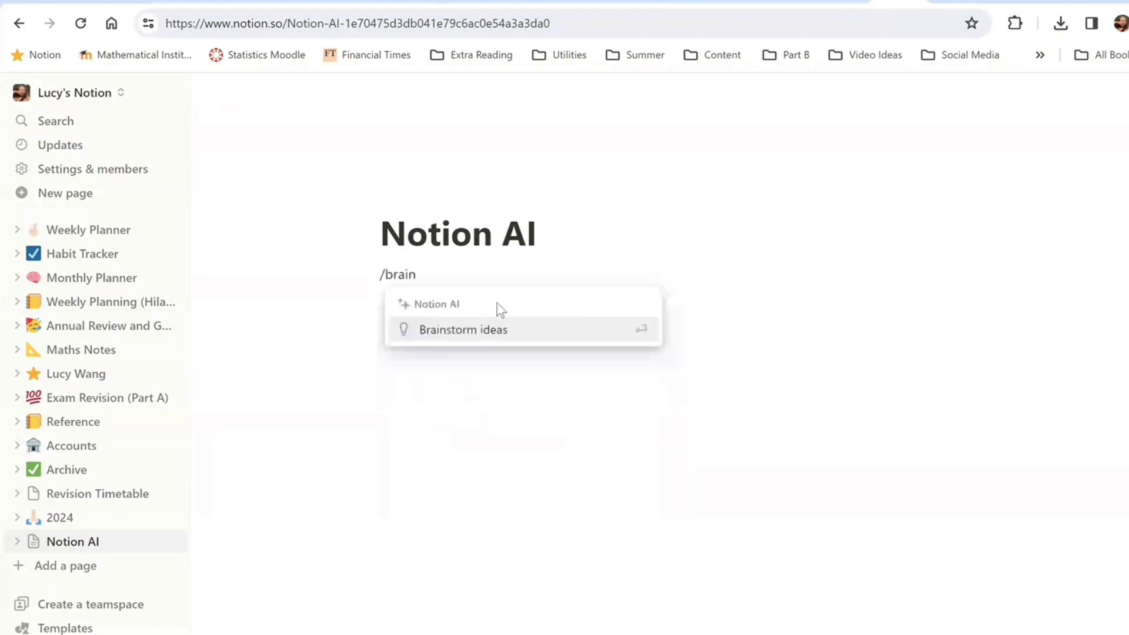
click(492, 329)
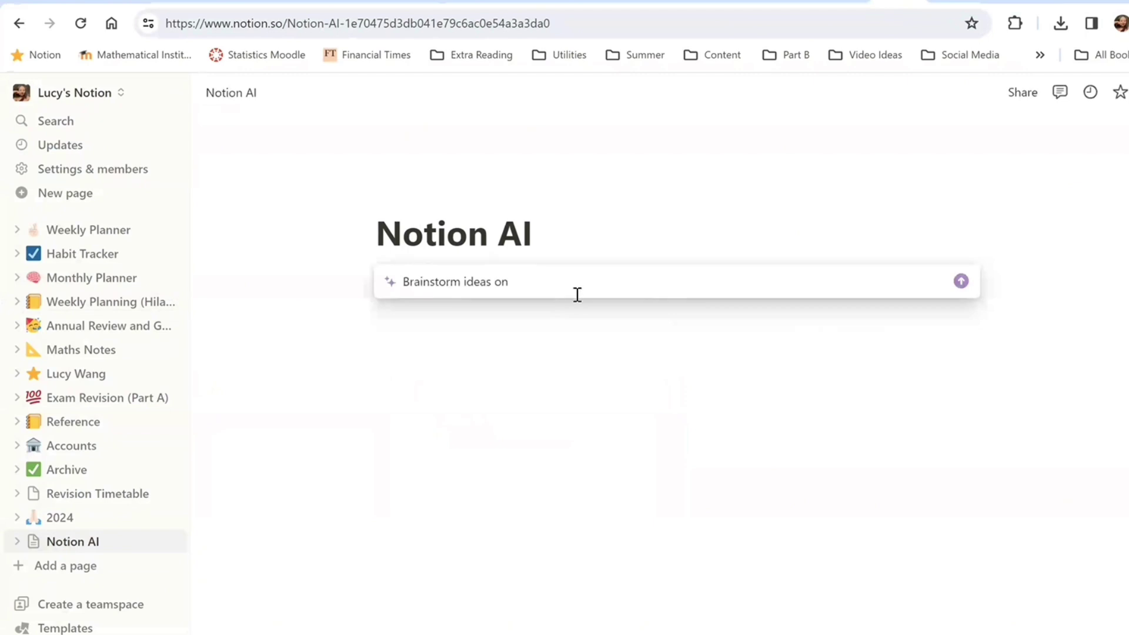
text(Nw)
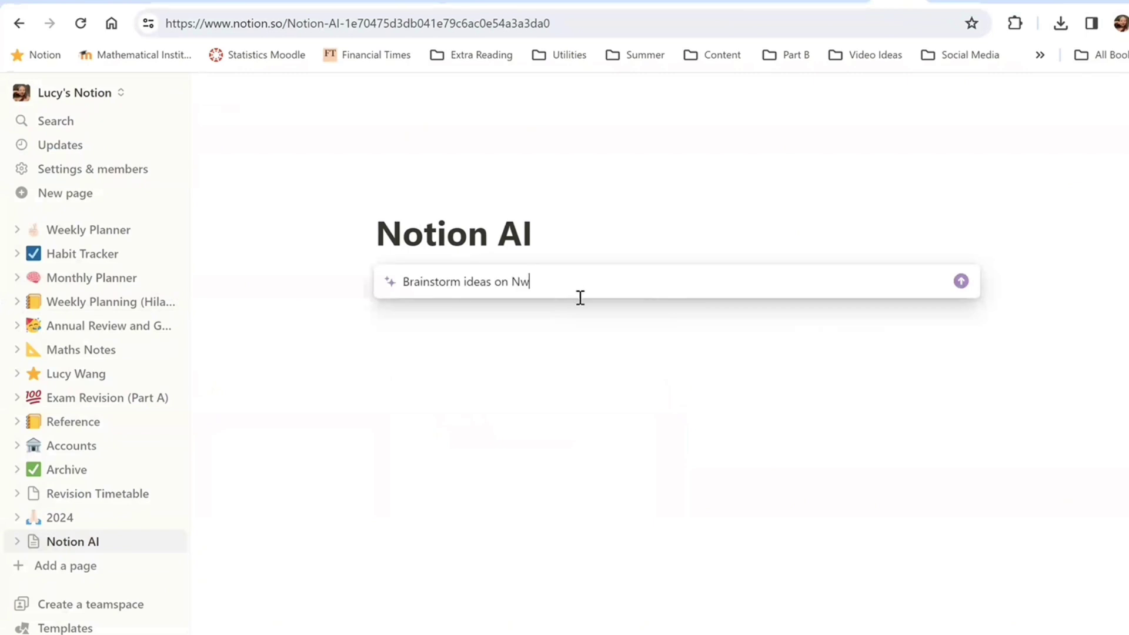
key(BackSpace)
text(ew Ye)
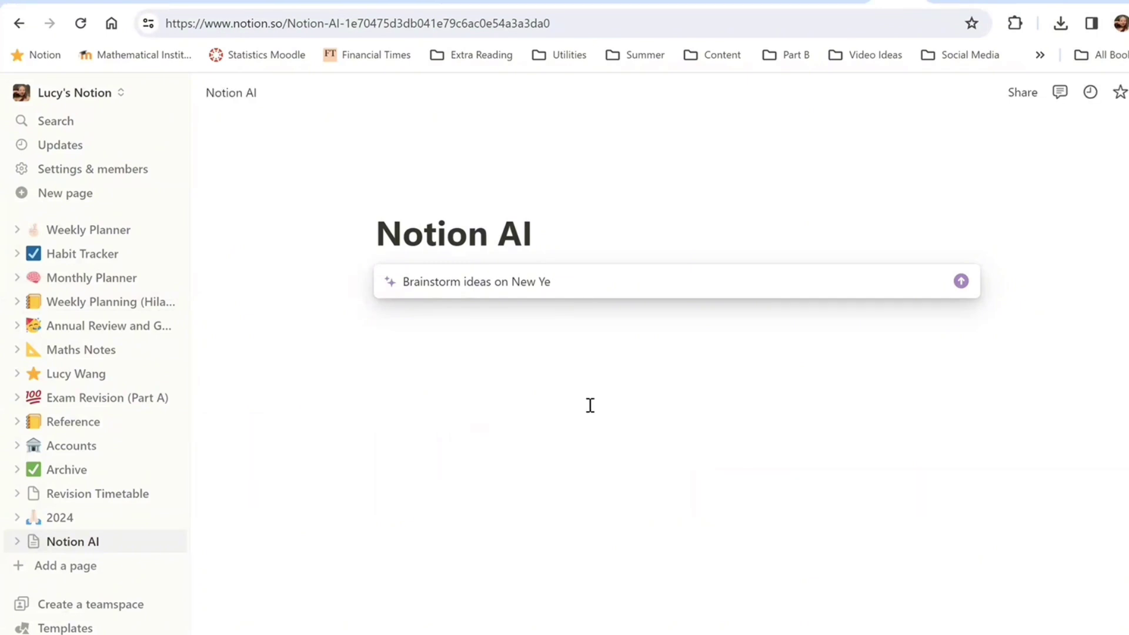
text(ar's Resolut)
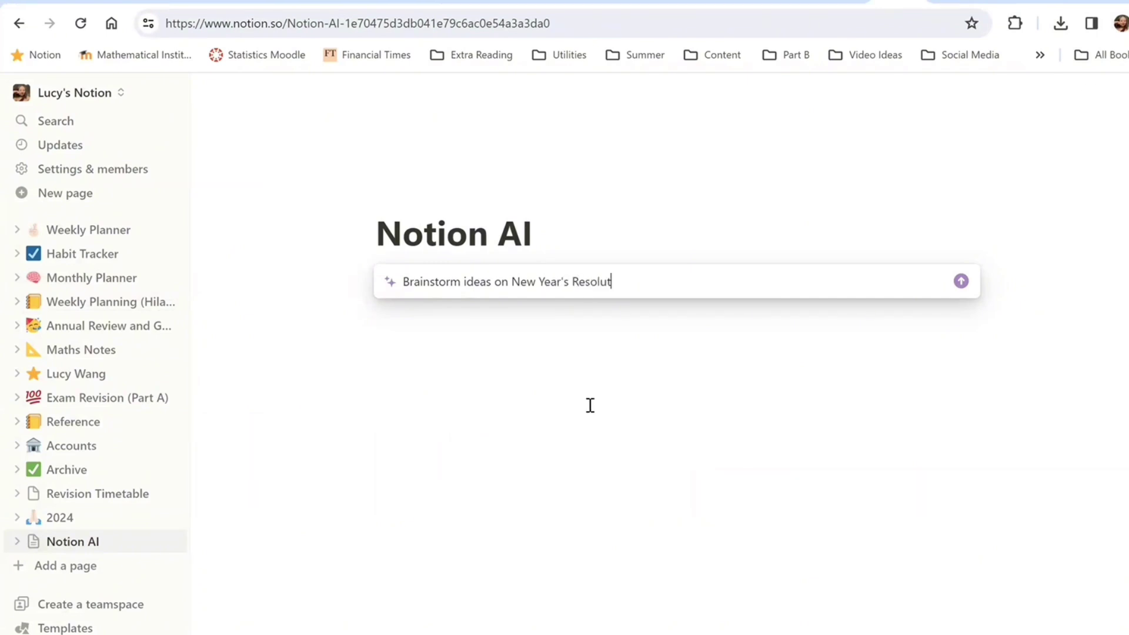
text(ions for 2024)
key(Return)
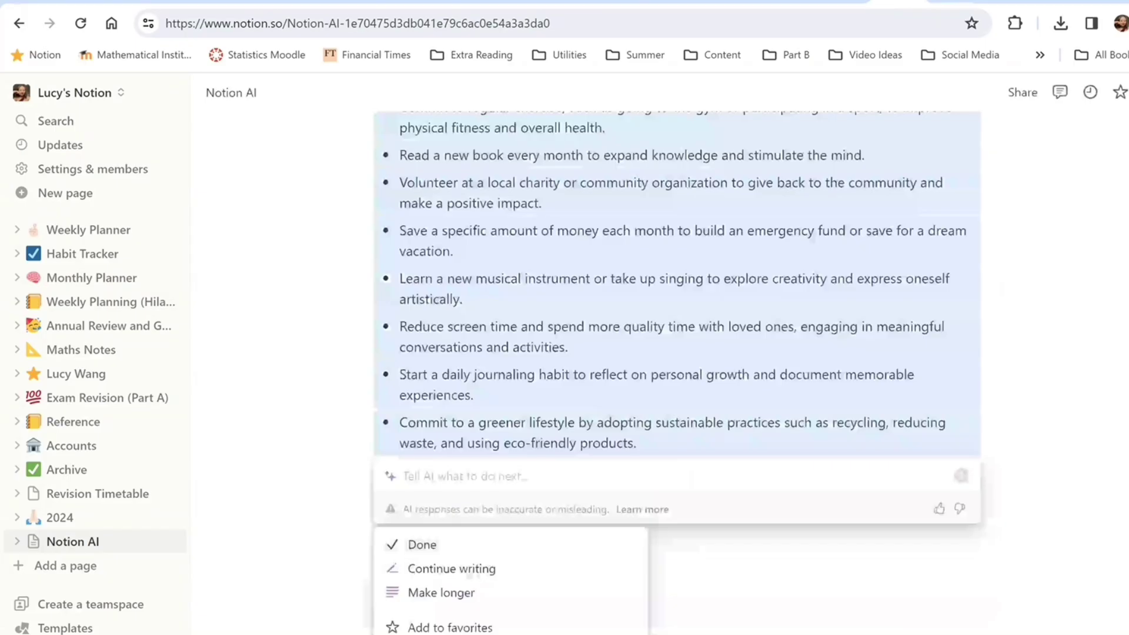
click(465, 589)
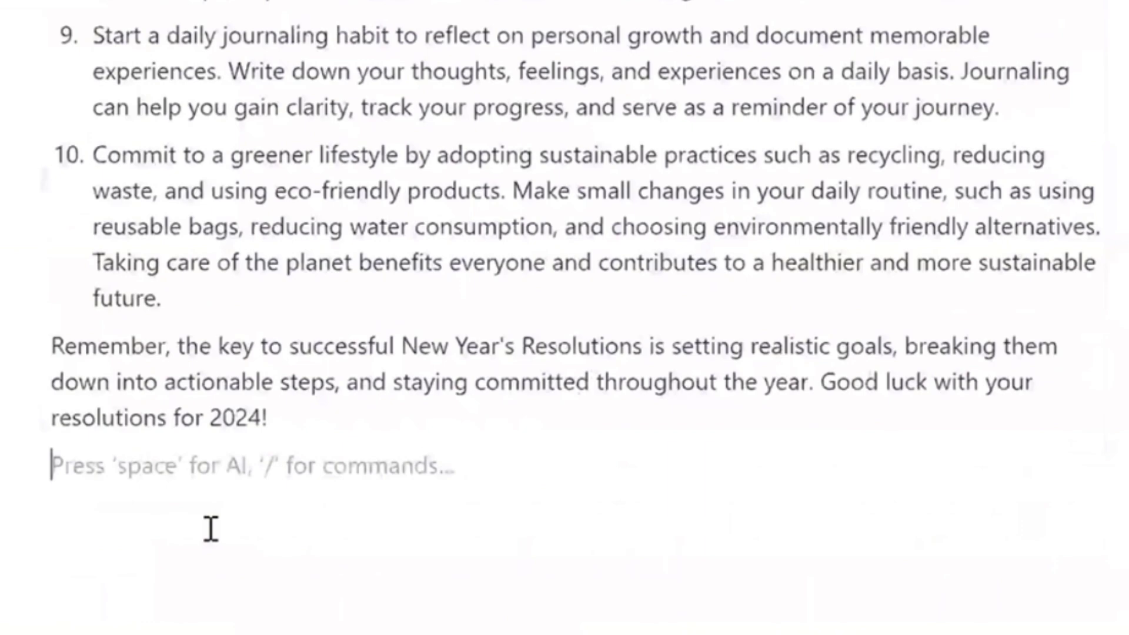
Add 'Would you like a peace of cake?' and replace it with the AI's spelling fix ('piece').
text(Wou)
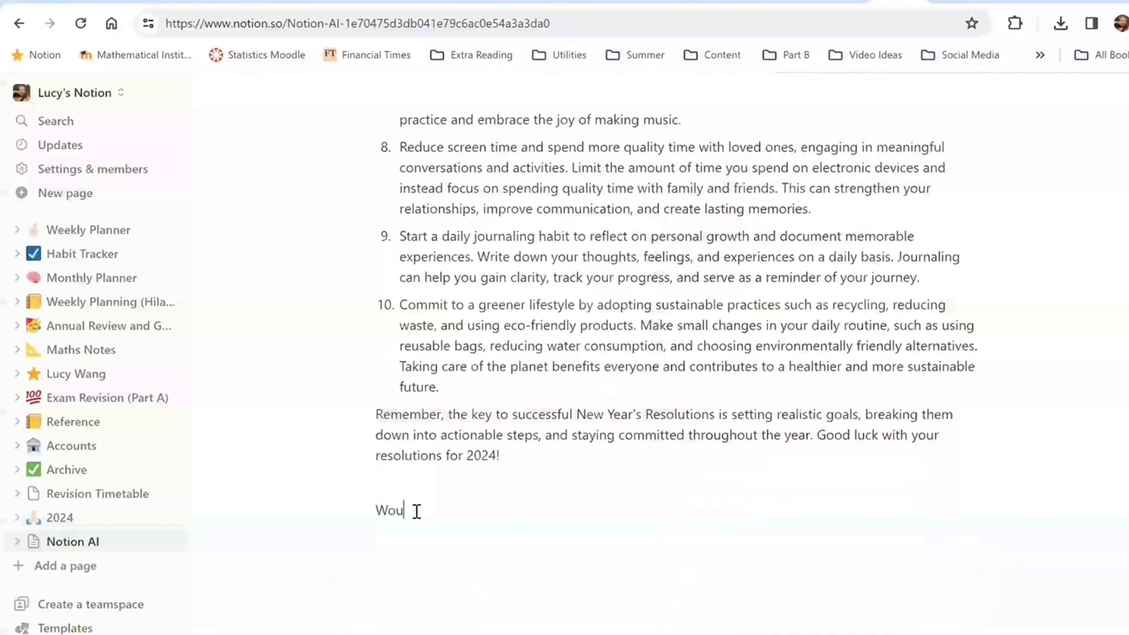
text(ld you like )
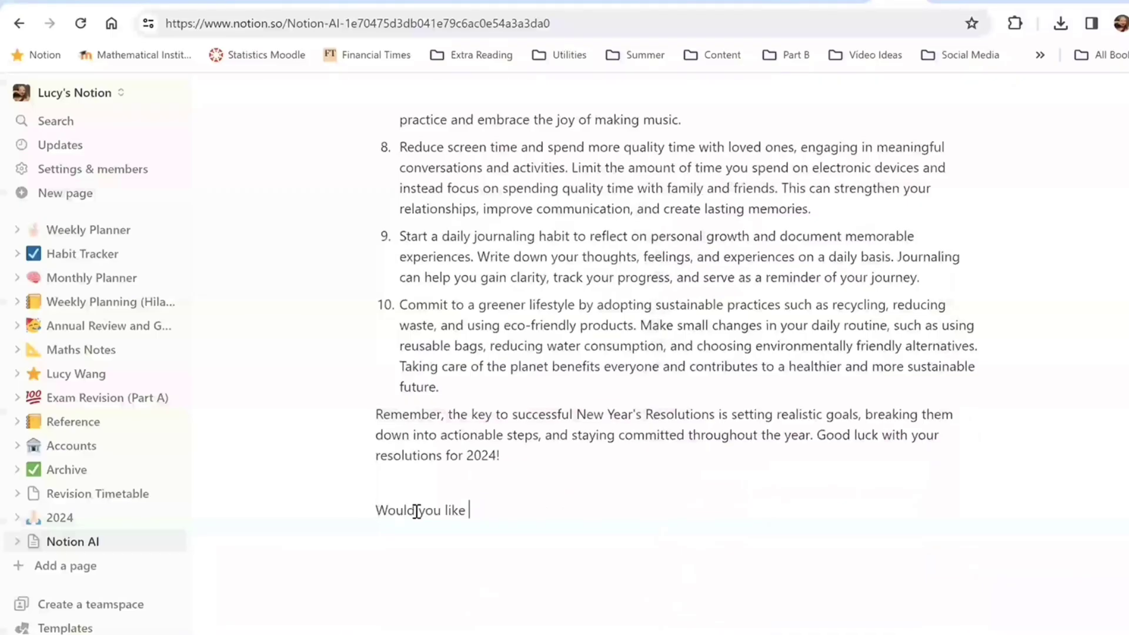
text(a peace of cake?)
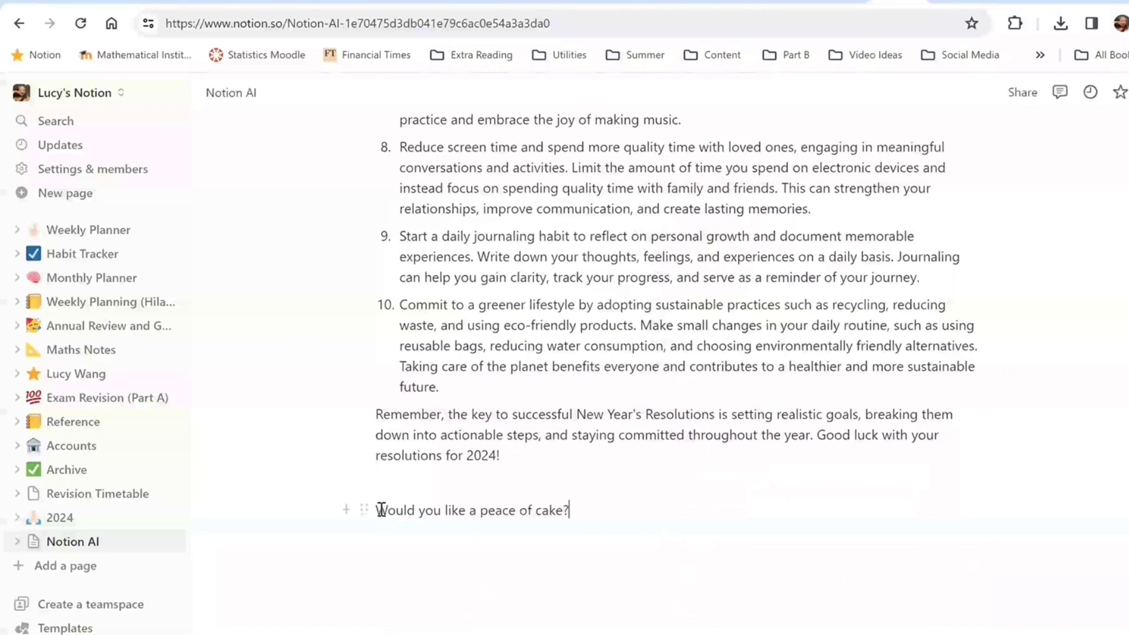
triple_click(573, 510)
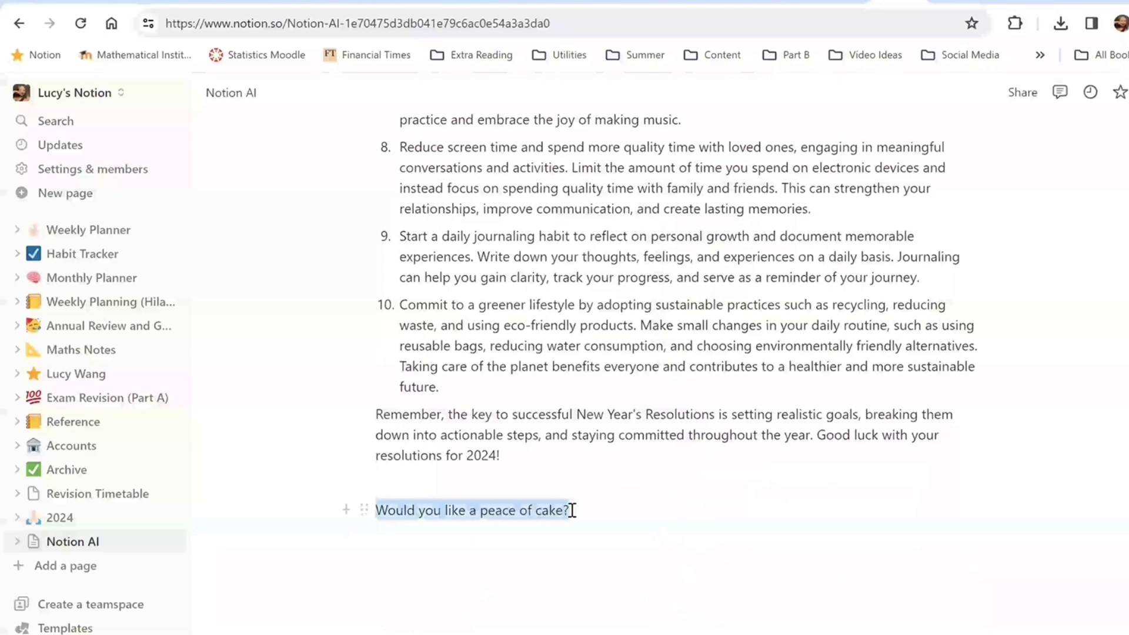
click(386, 471)
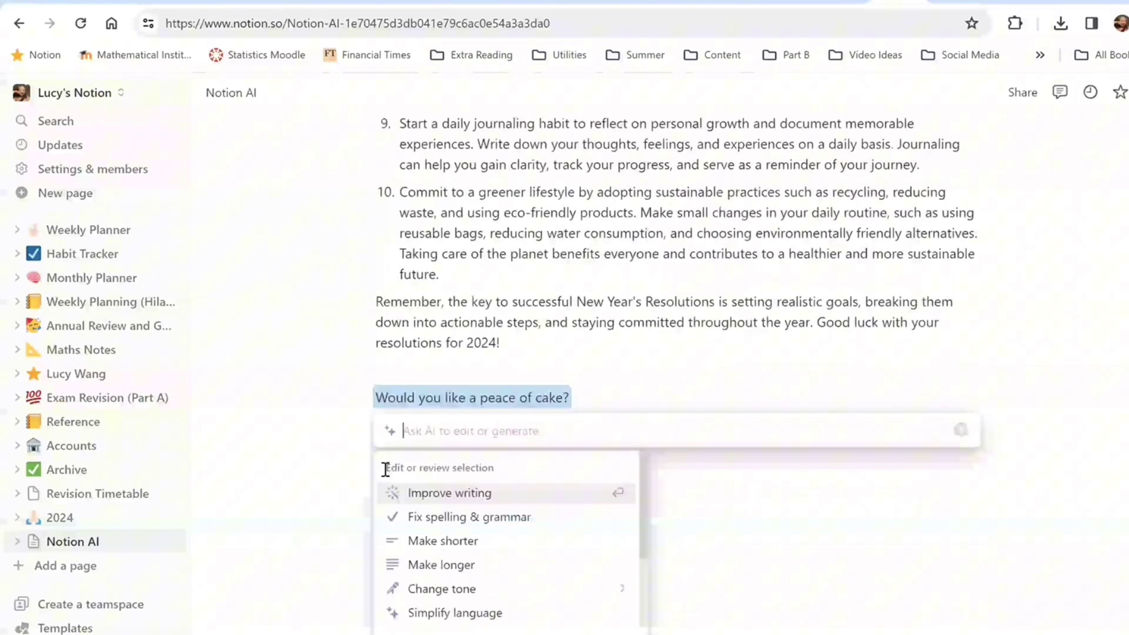
click(536, 516)
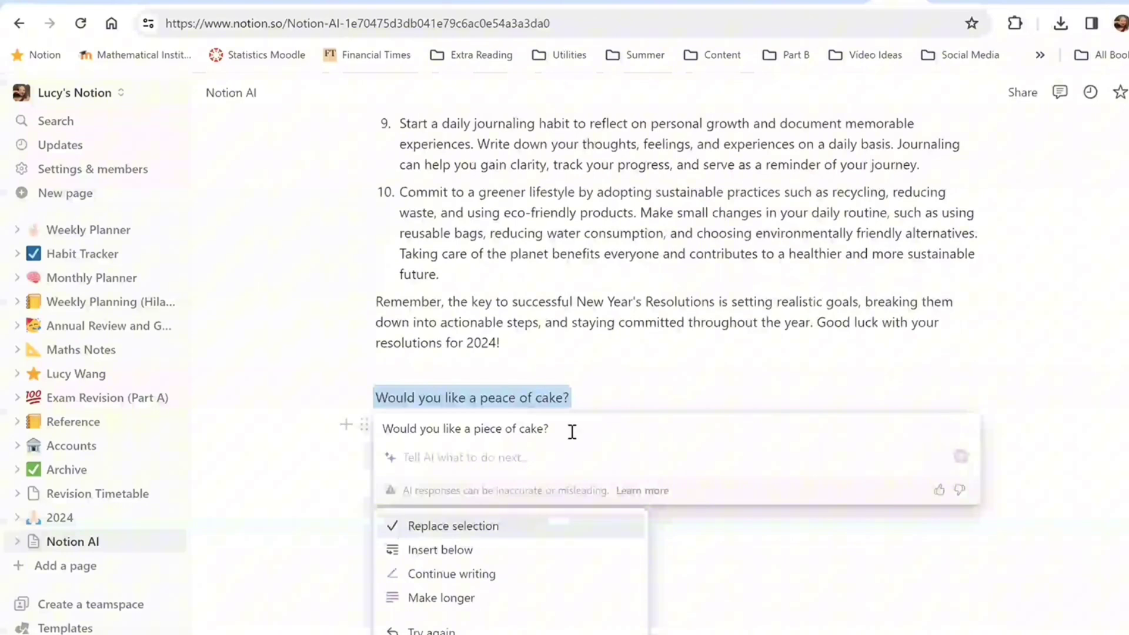
key(Return)
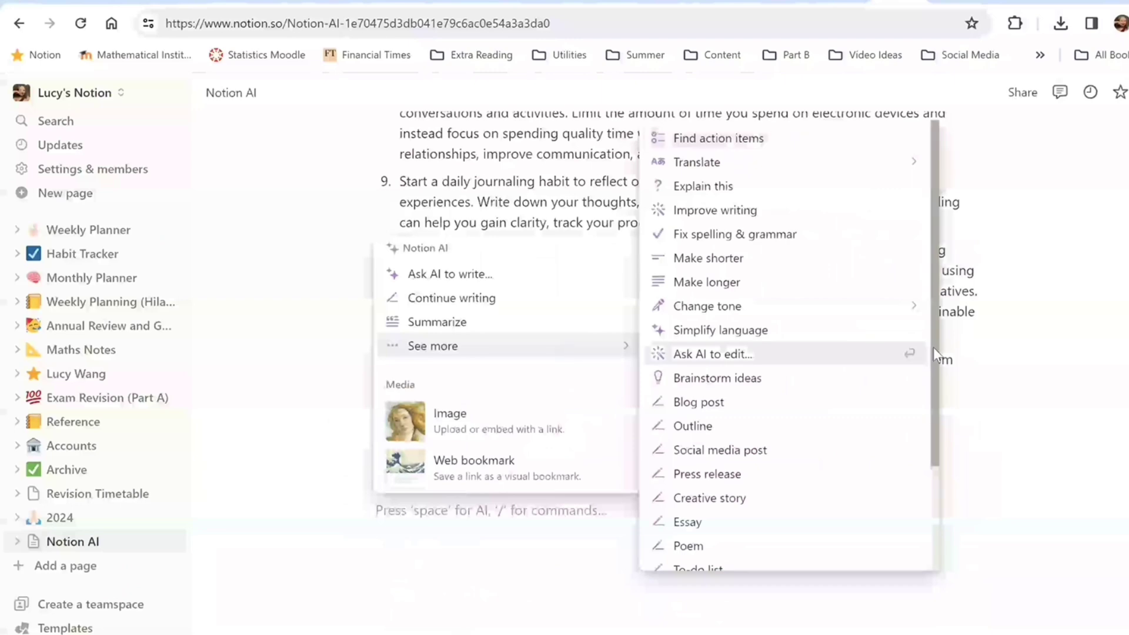
Have Notion AI write a to-do list about university work, content creation and tutoring.
drag(933, 347, 930, 441)
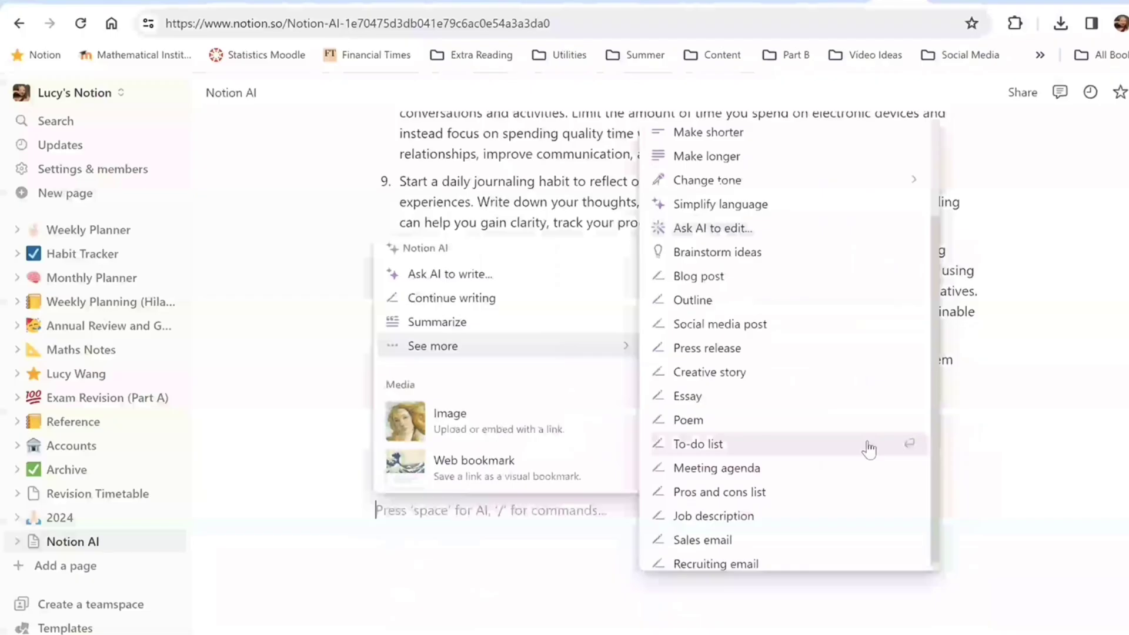
click(870, 449)
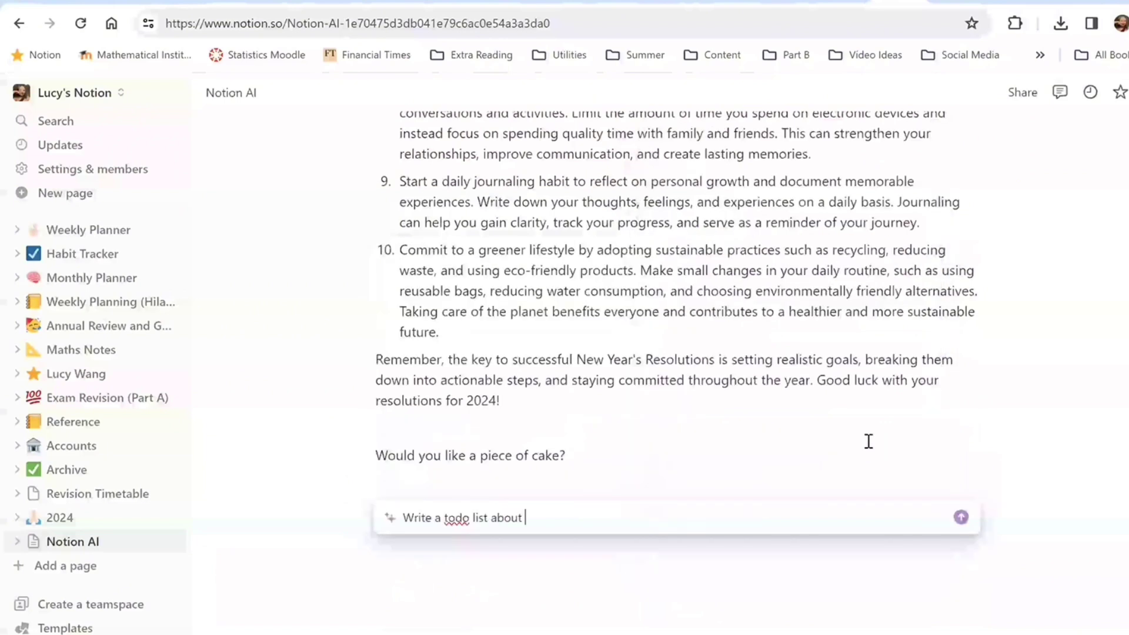
text(University work, co)
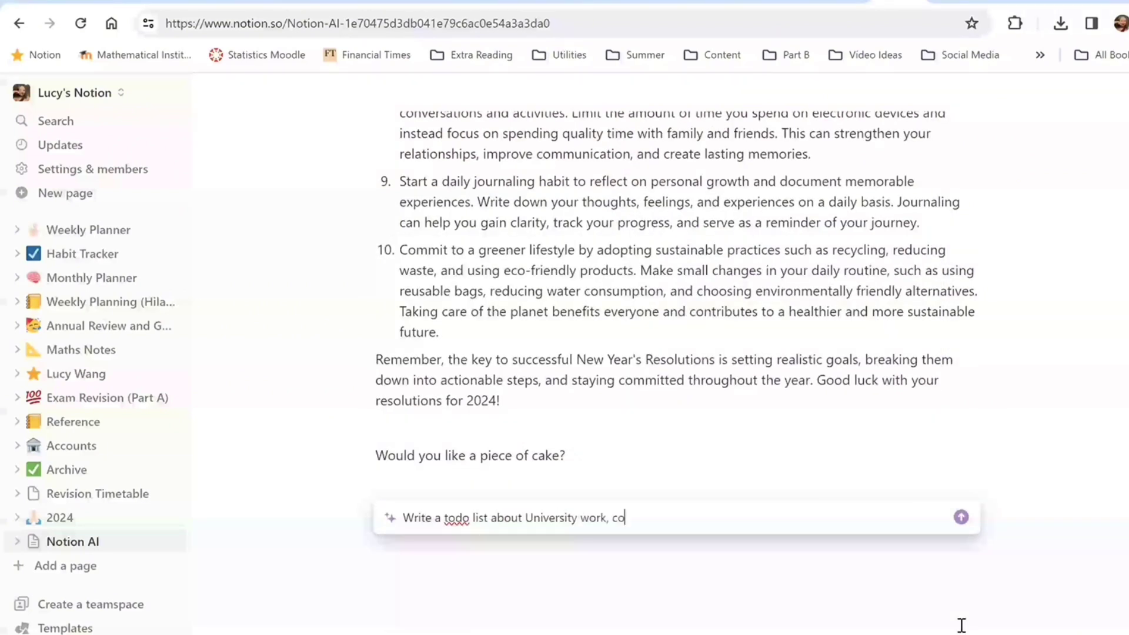
text(ntent creation and tutoring)
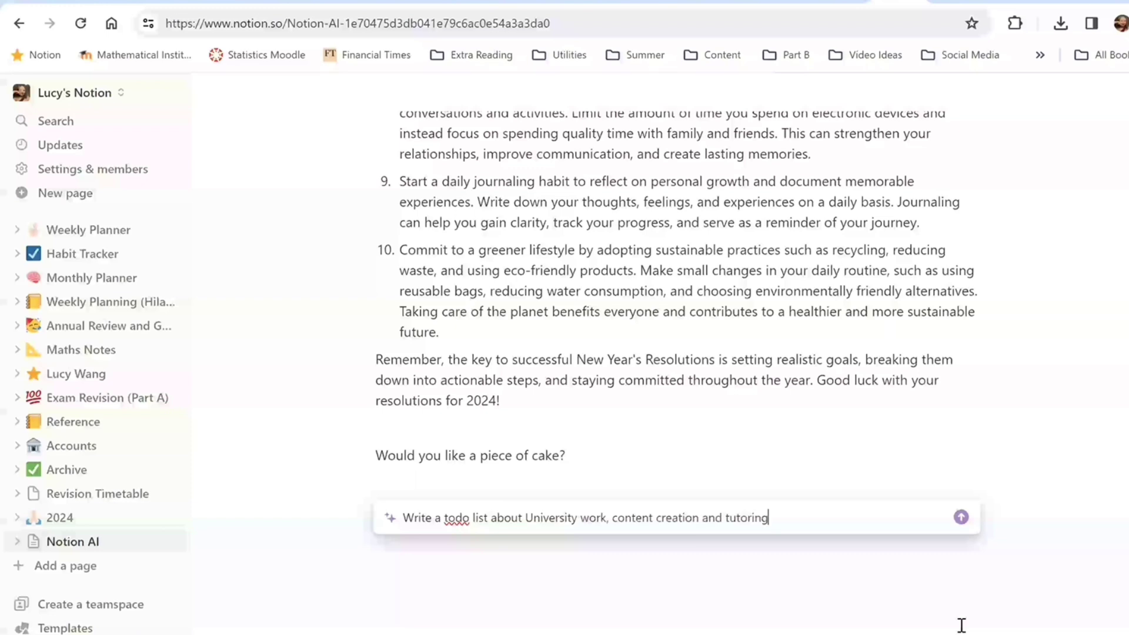
key(Return)
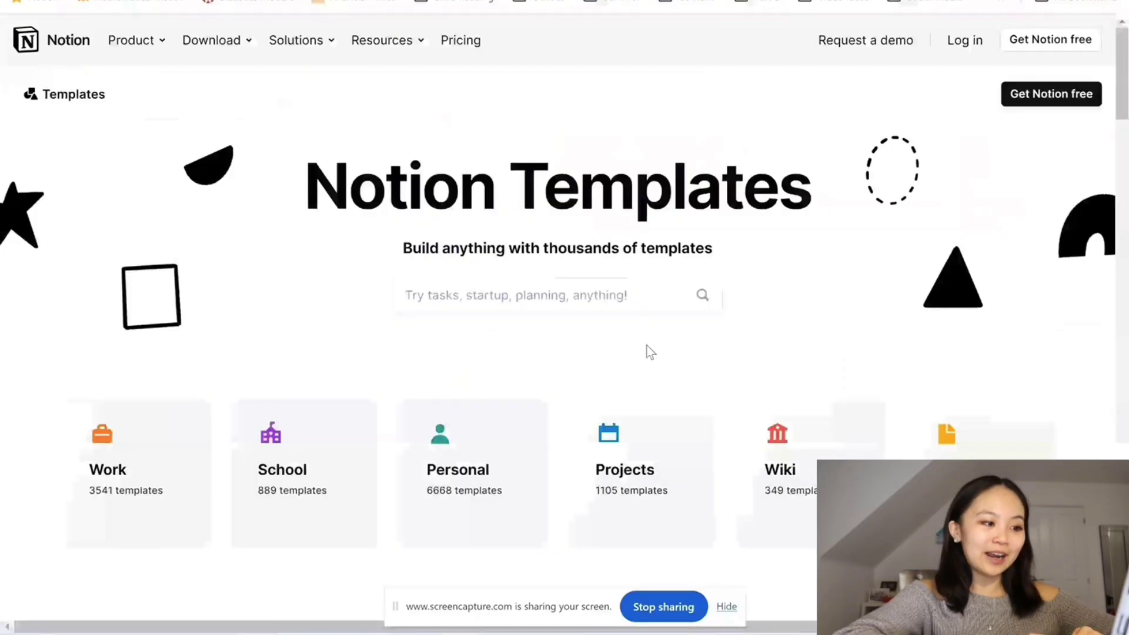
Browse the New Years template category and start copying the Habit tracker template.
click(499, 294)
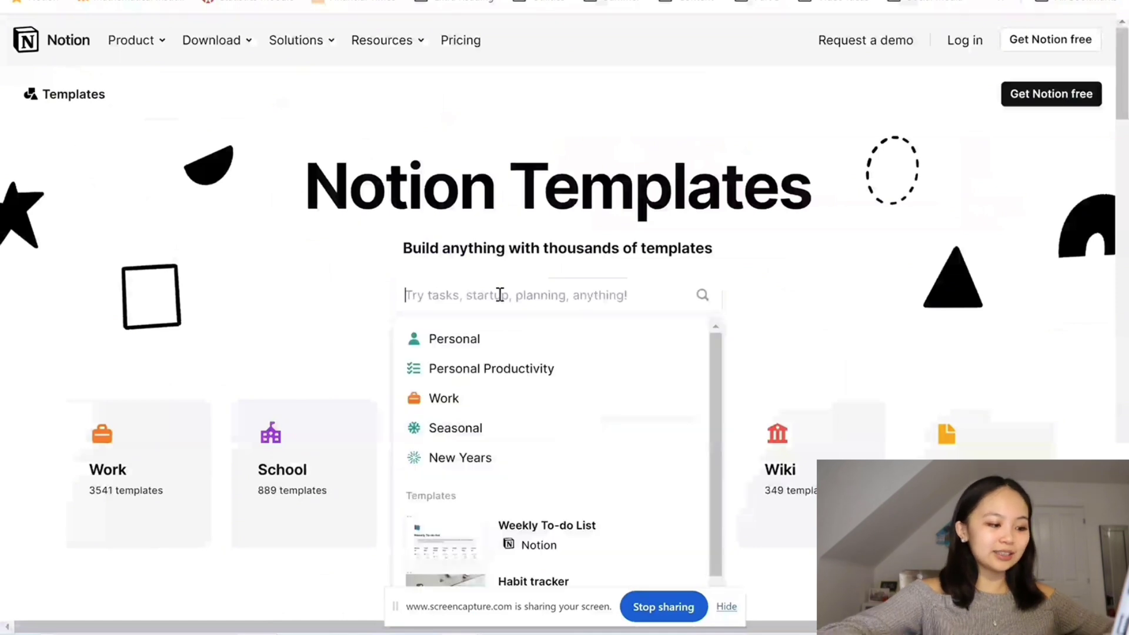
click(459, 457)
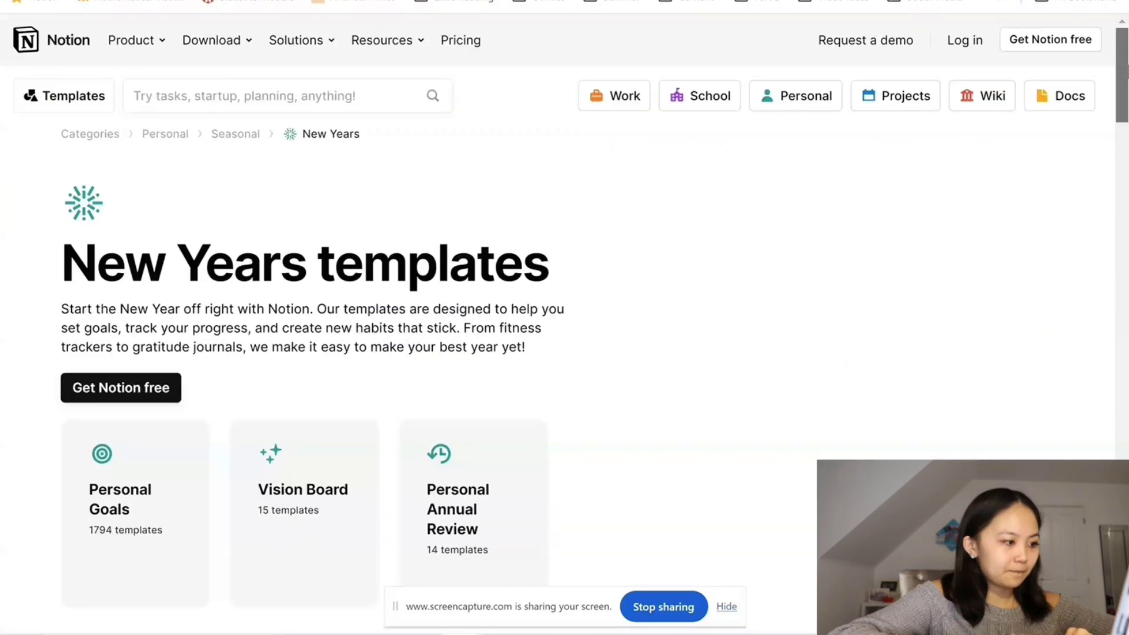
scroll(1108, 138, down, 6)
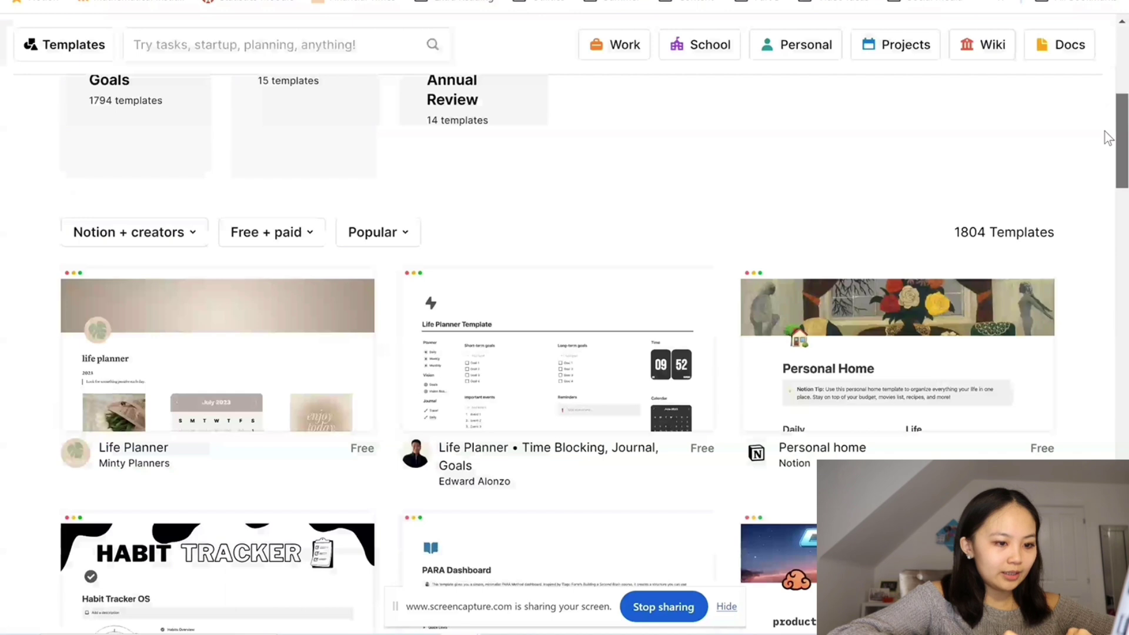
scroll(1108, 137, down, 2)
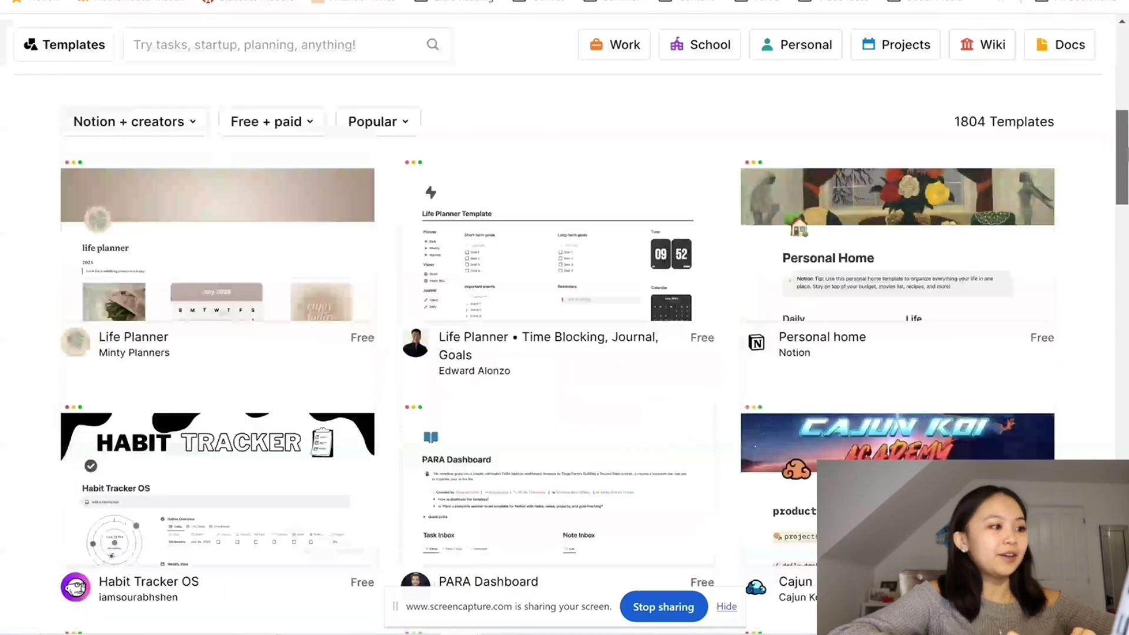
scroll(297, 81, up, 8)
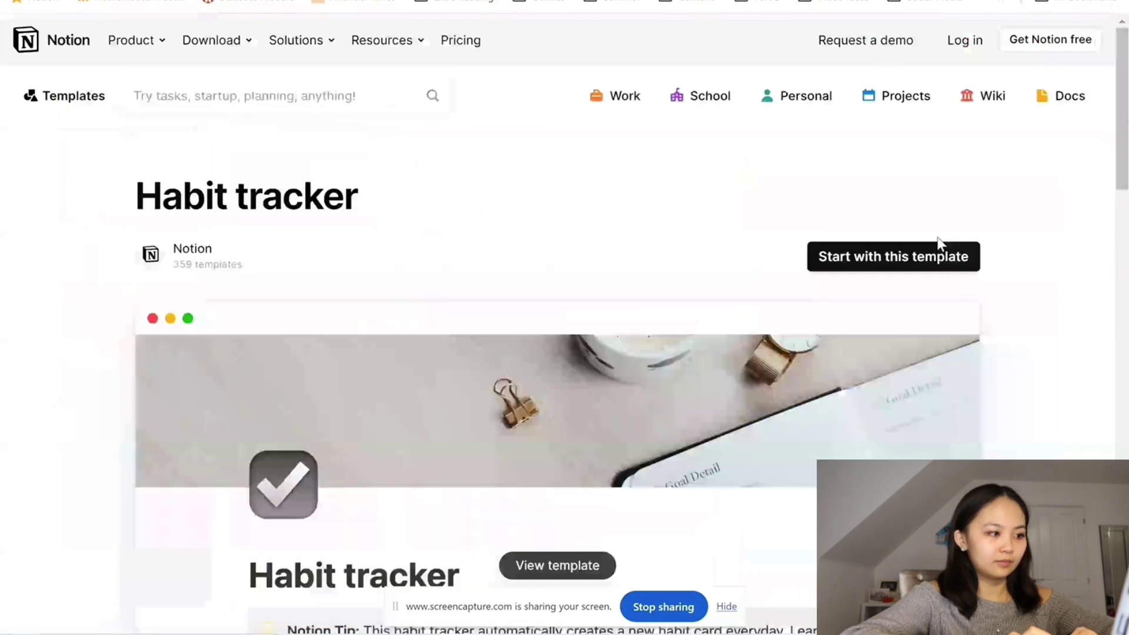
click(939, 246)
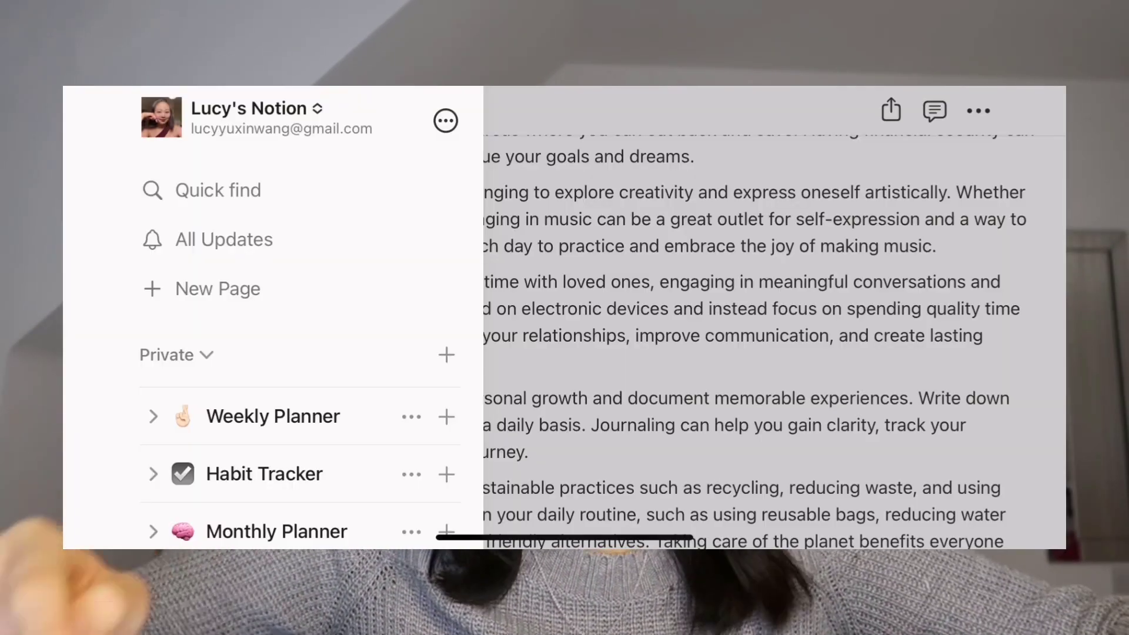
Open the Notion AI page with the expanded 2024 resolutions from the sidebar.
scroll(288, 353, down, 4)
click(273, 207)
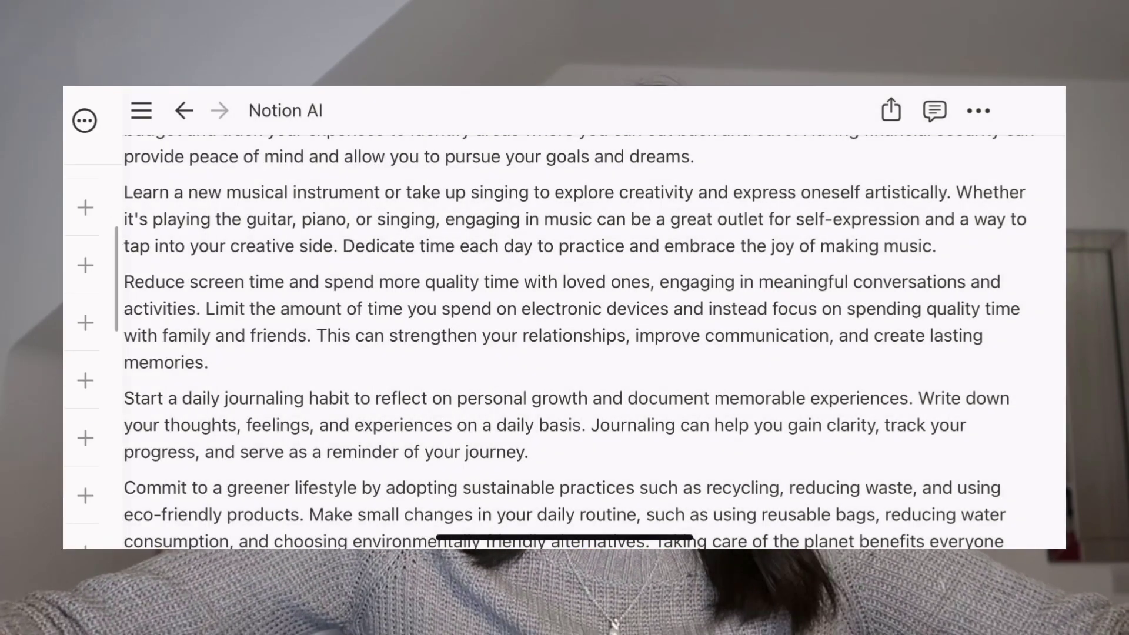